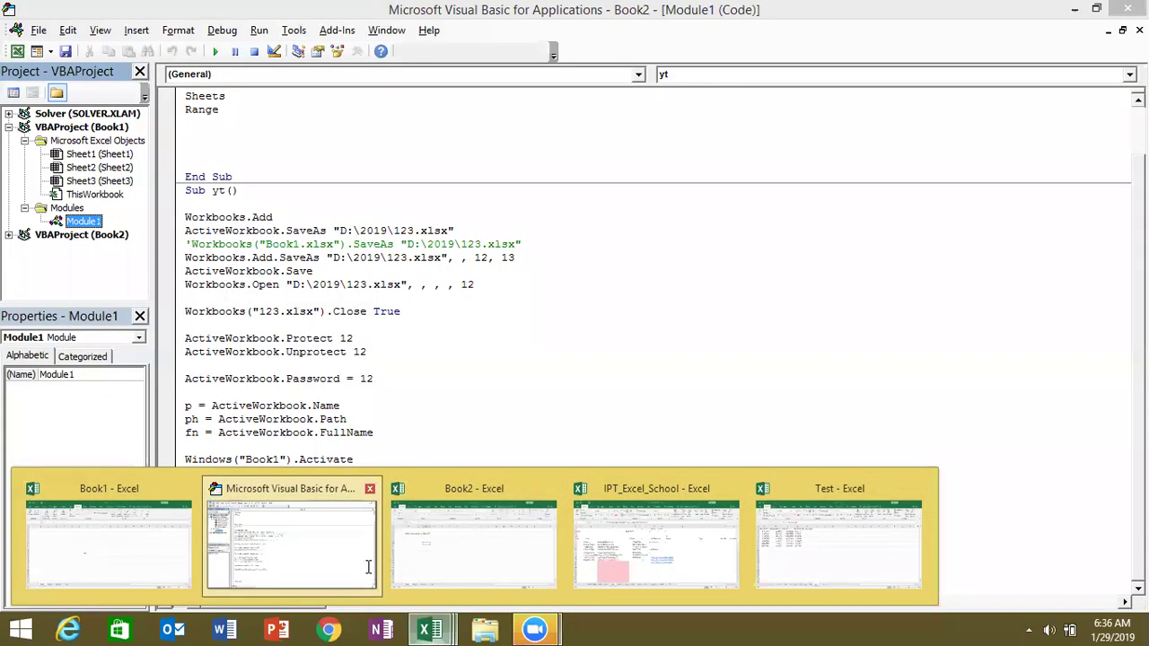
- Close the Book2 workbook without saving its changes
{"action": "left_click", "coordinate": [369, 574]}
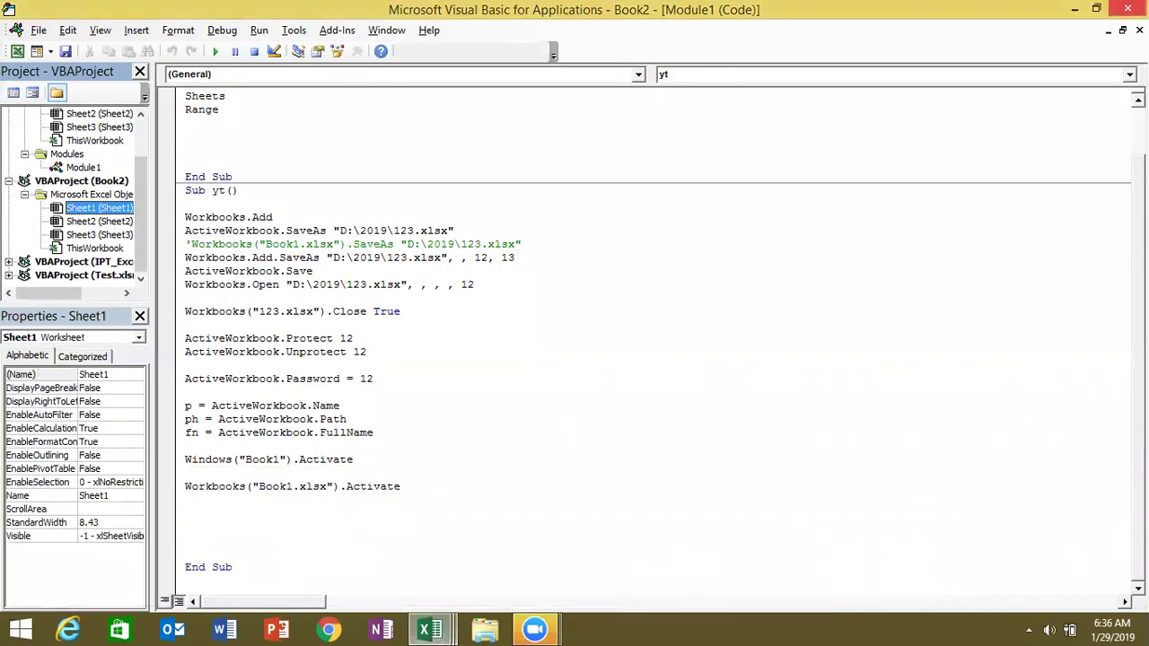
{"action": "key", "text": "alt+F11"}
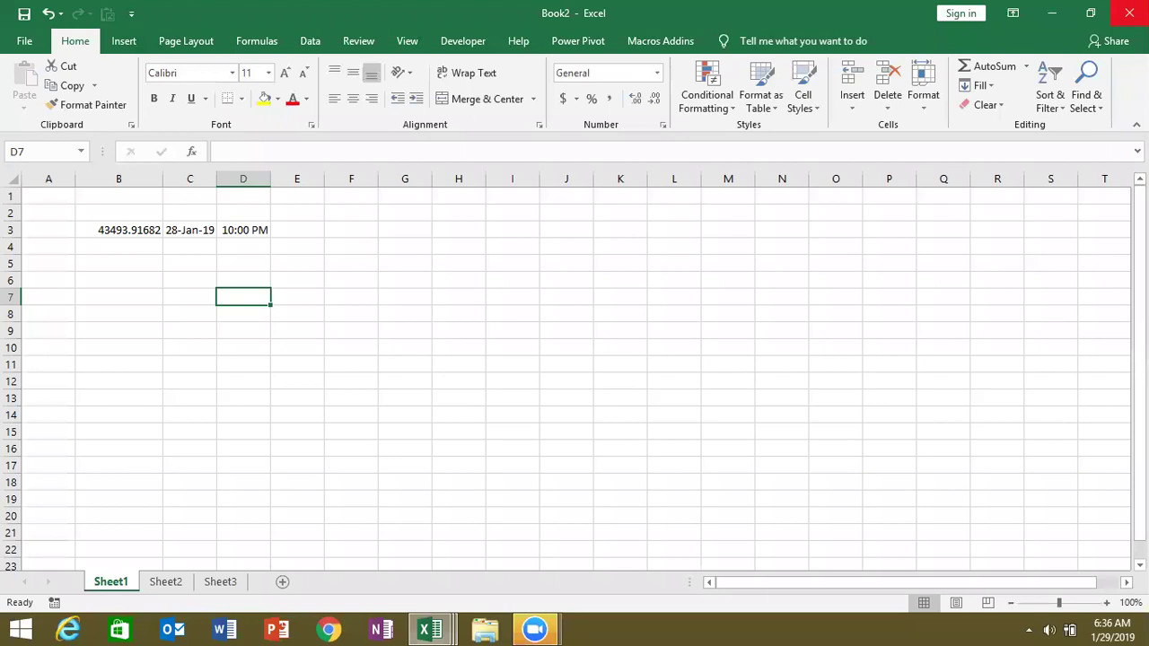
{"action": "left_click", "coordinate": [1129, 12]}
{"action": "left_click", "coordinate": [581, 350]}
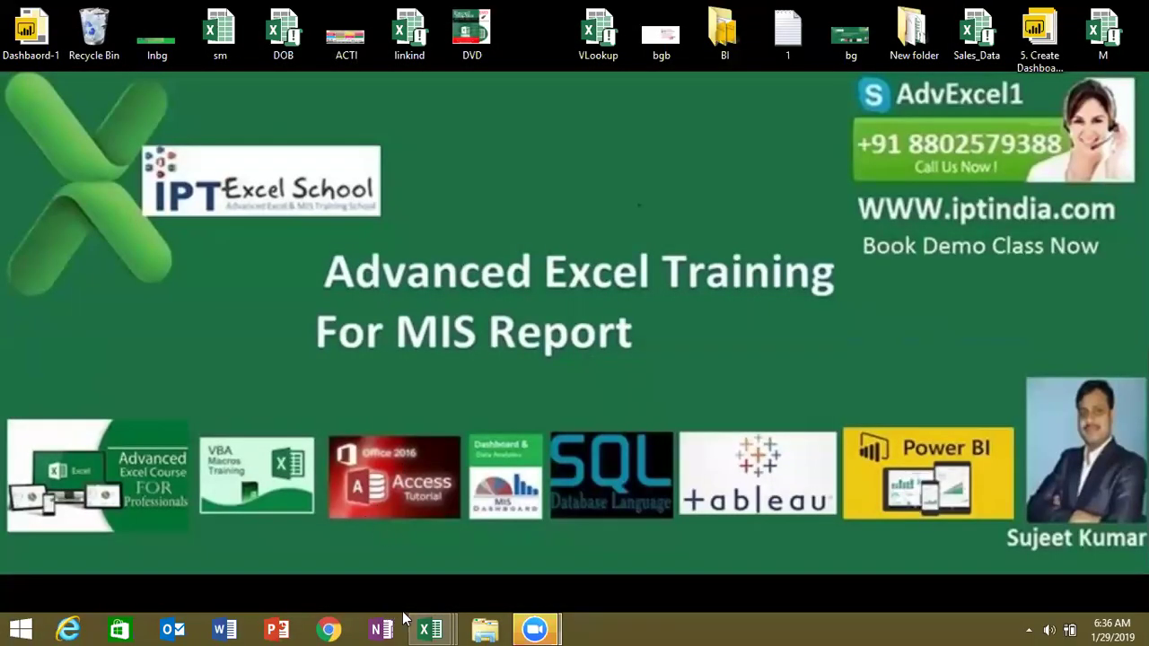
- Save and close IPT_Excel_School, then close the Test workbook
{"action": "left_click", "coordinate": [430, 629]}
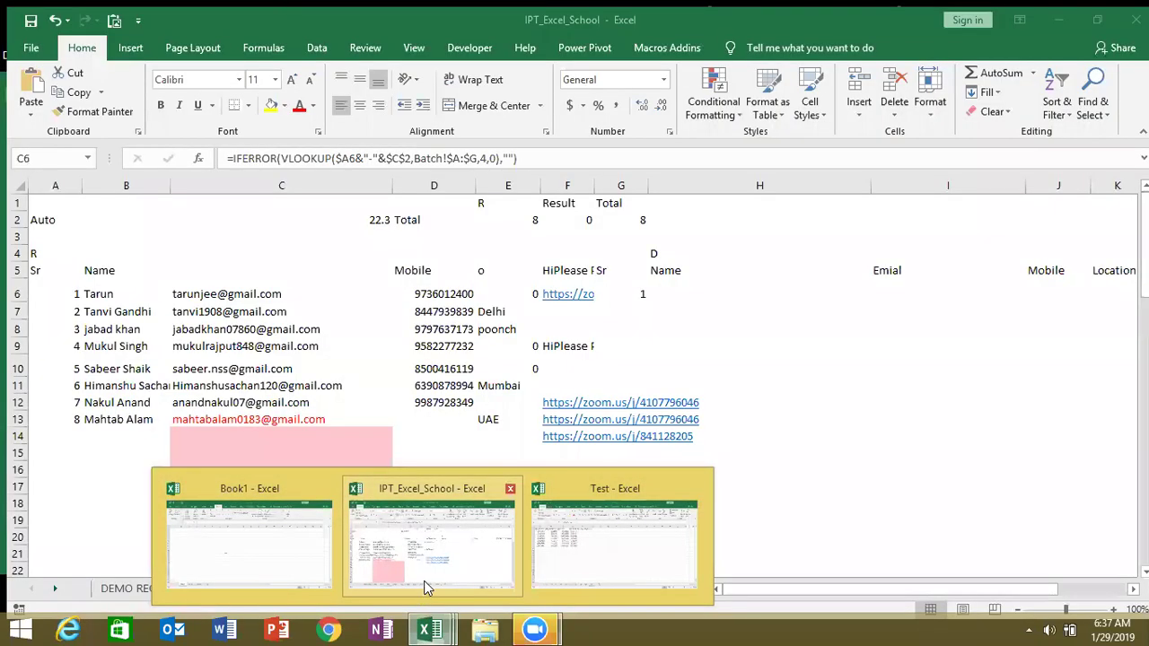
{"action": "left_click", "coordinate": [426, 584]}
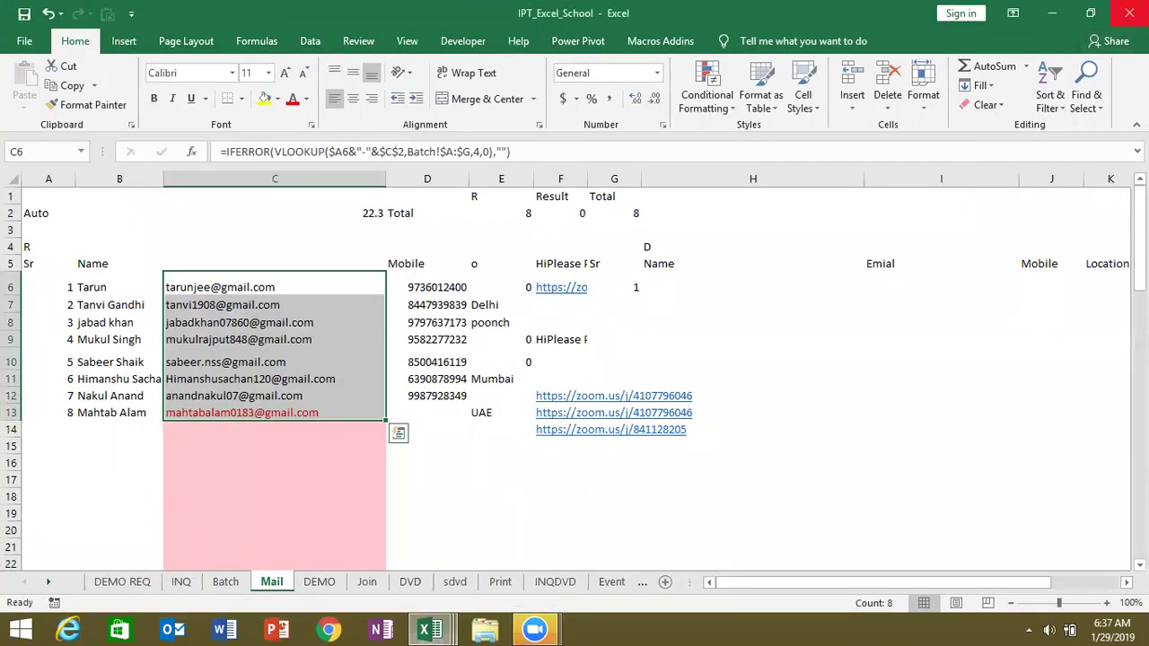
{"action": "left_click", "coordinate": [1129, 12]}
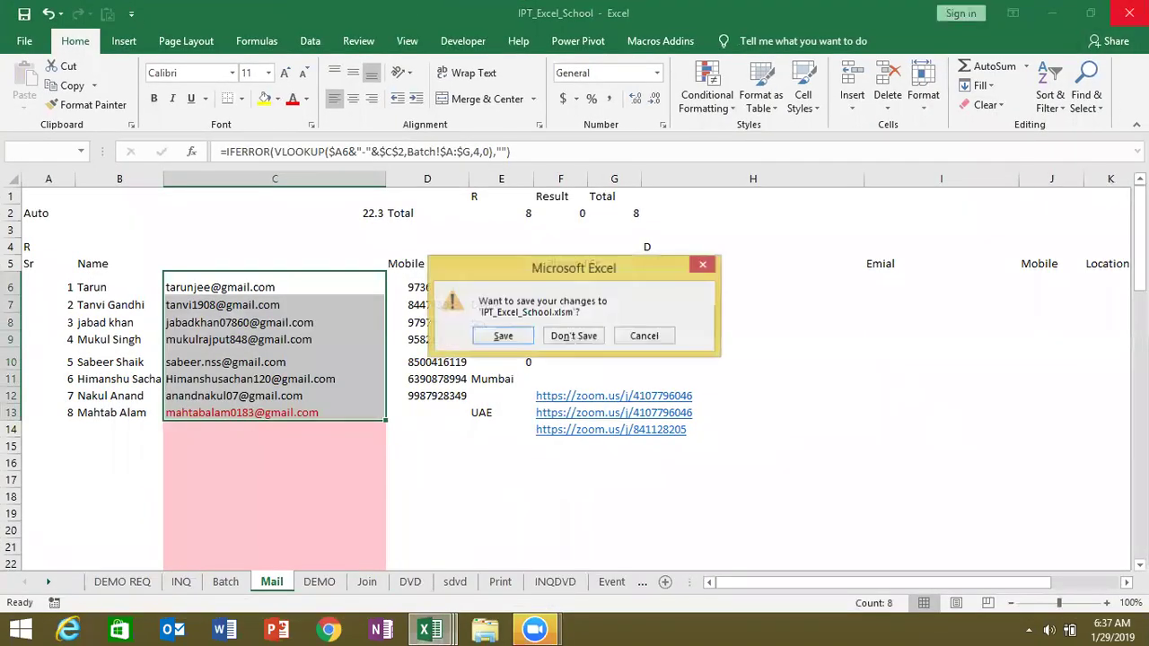
{"action": "left_click", "coordinate": [503, 338]}
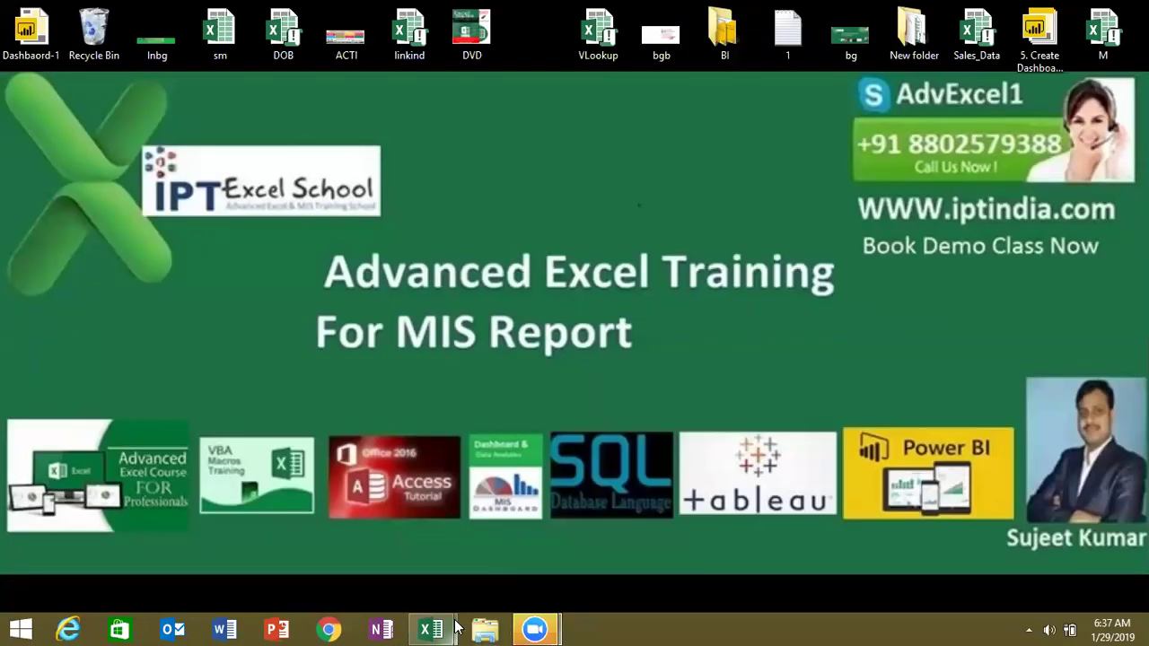
{"action": "mouse_move", "coordinate": [430, 629]}
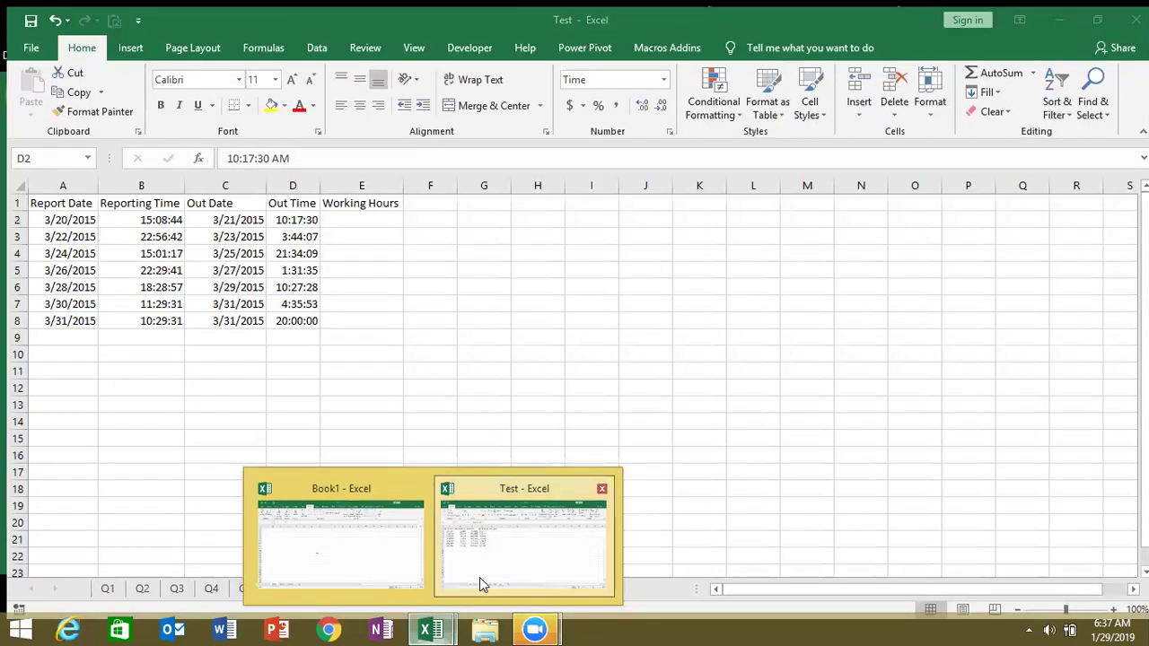
{"action": "left_click", "coordinate": [480, 577]}
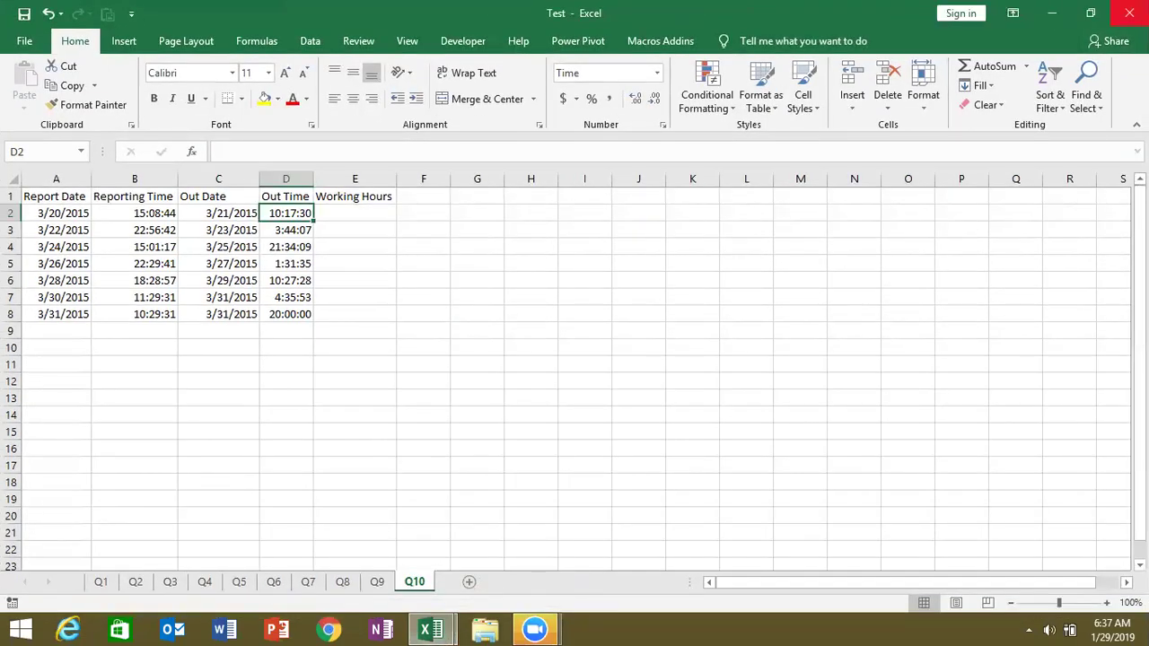
{"action": "left_click", "coordinate": [1129, 12]}
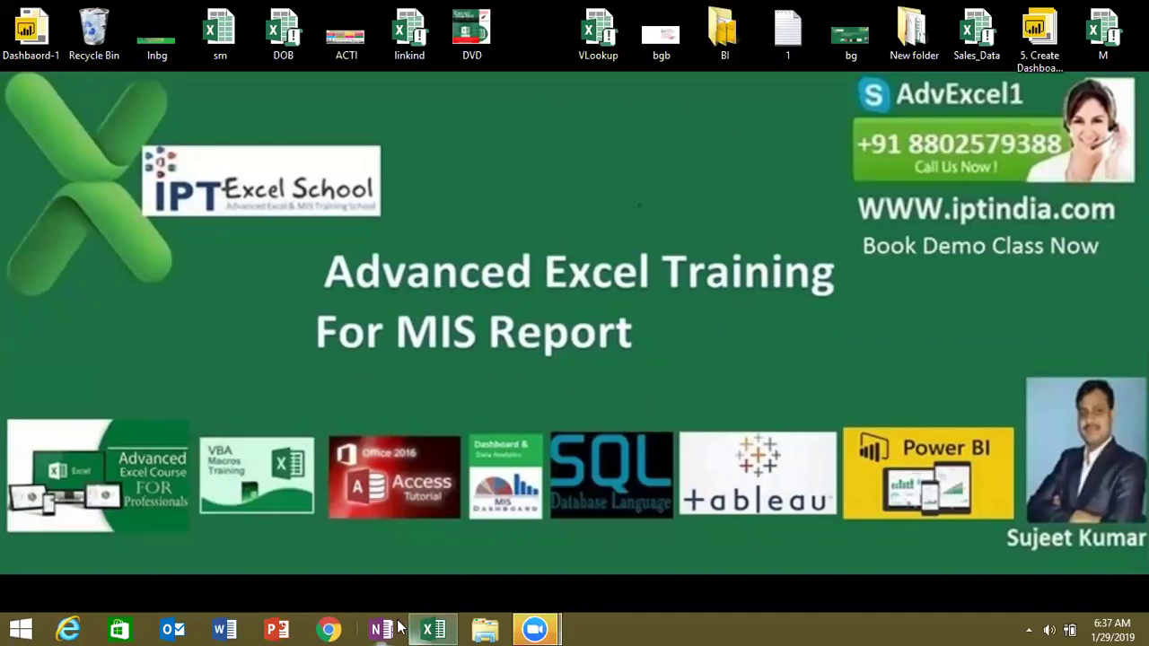
{"action": "left_click", "coordinate": [432, 628]}
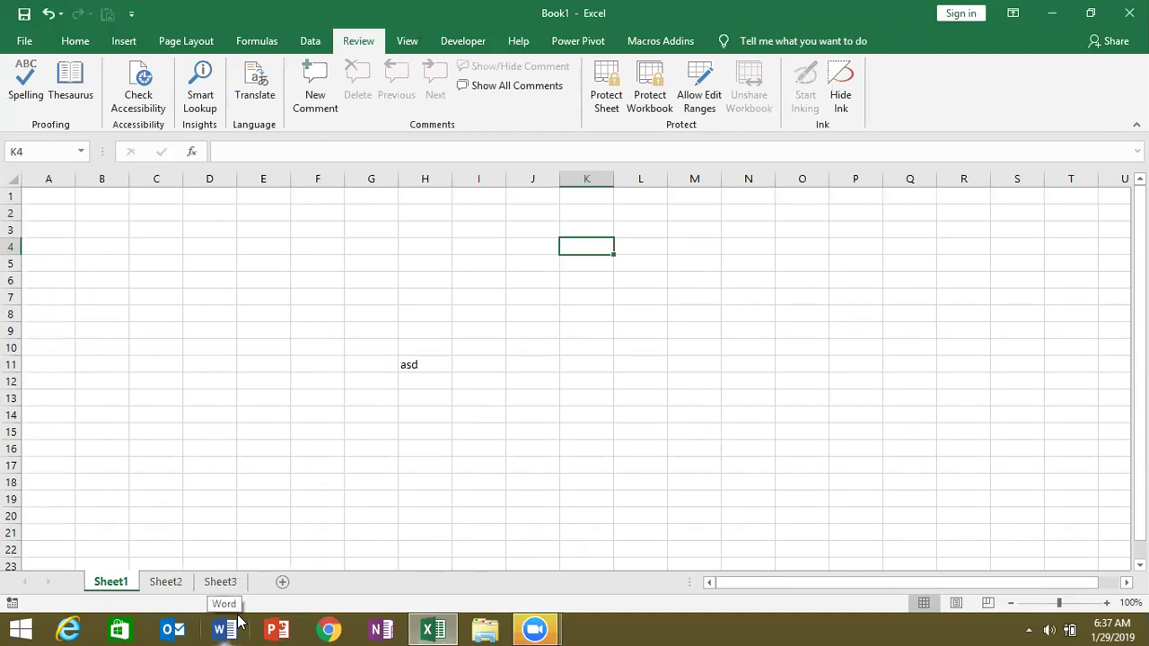
{"action": "key", "text": "super+d"}
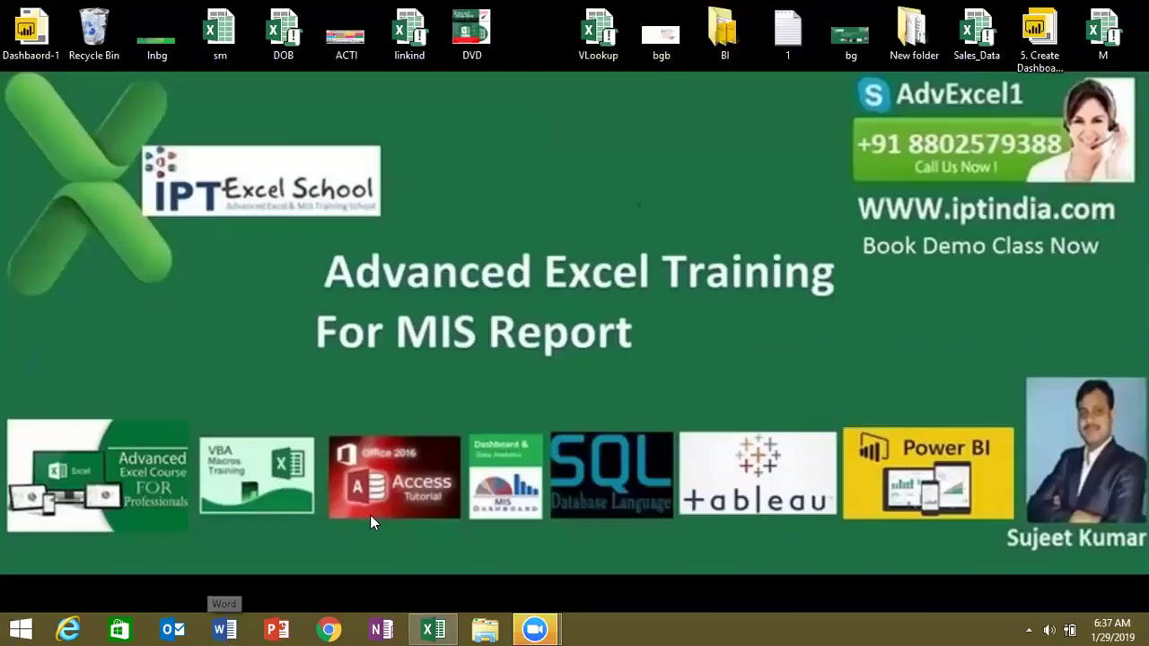
{"action": "right_click", "coordinate": [672, 121]}
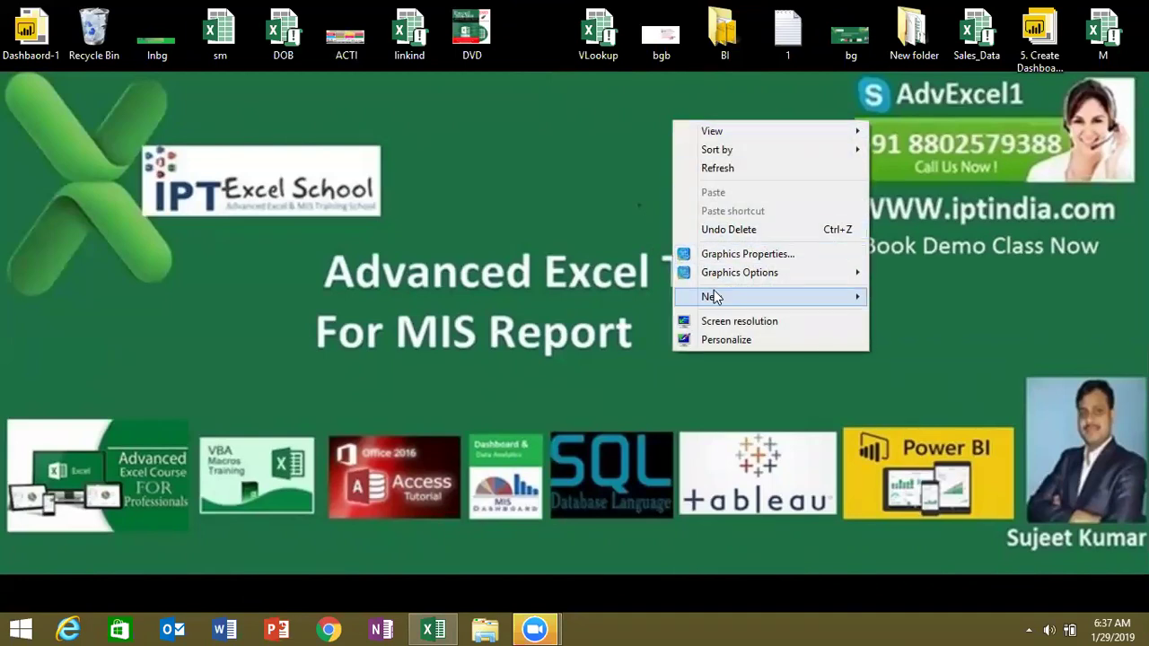
{"action": "mouse_move", "coordinate": [711, 296]}
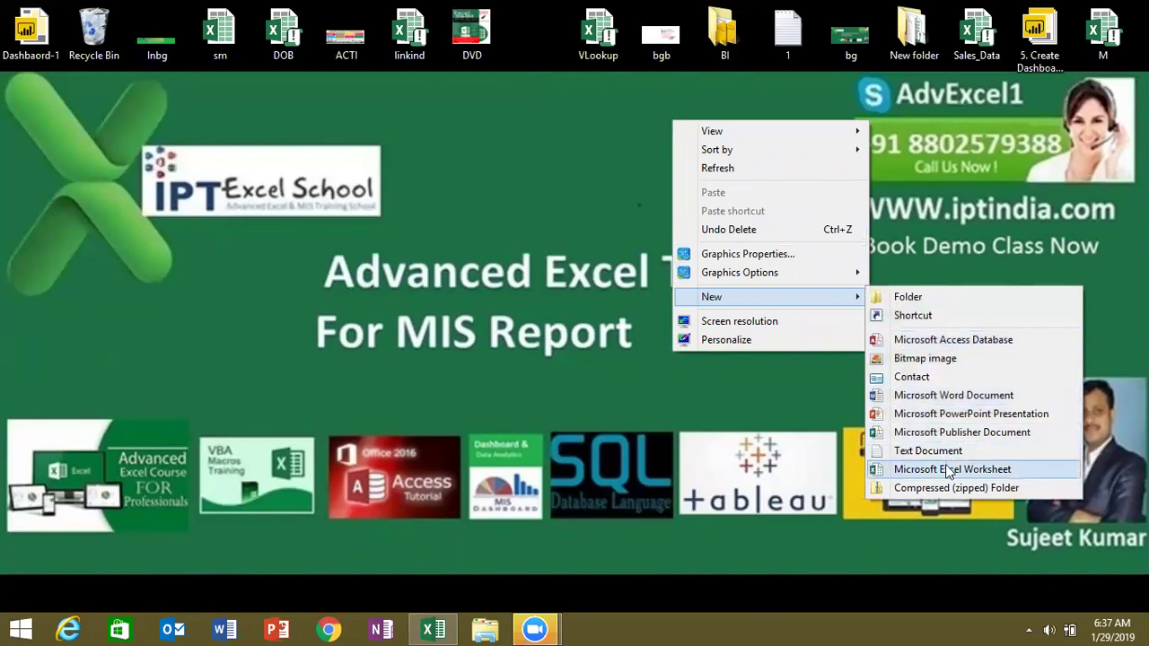
{"action": "left_click", "coordinate": [950, 469]}
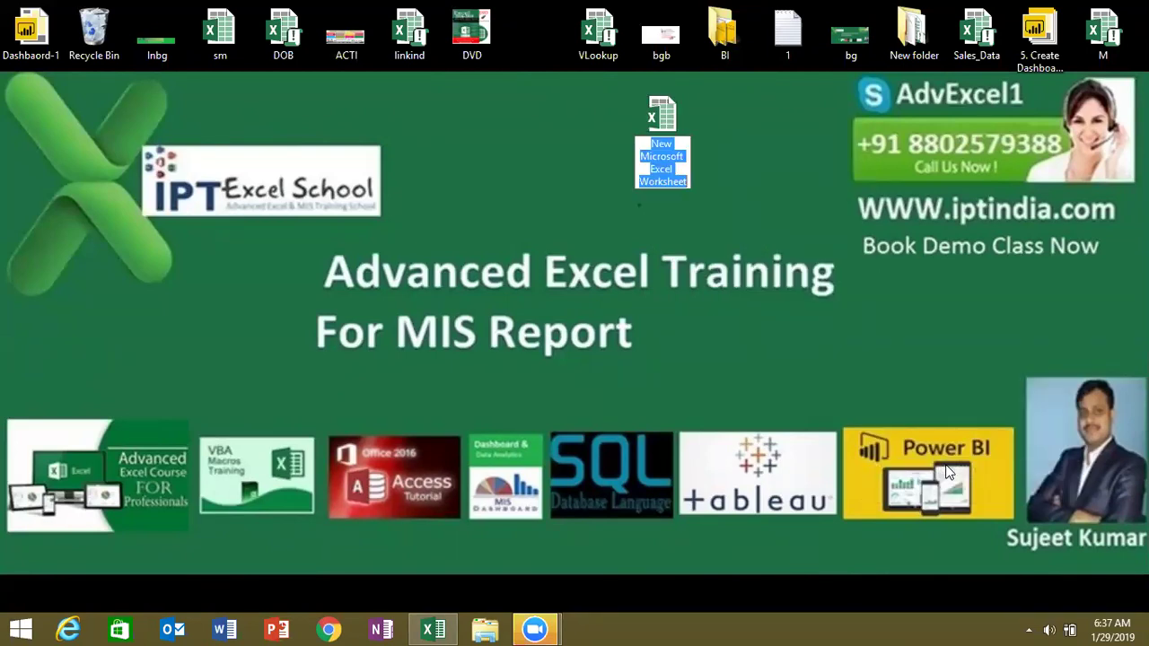
{"action": "type", "text": "29"}
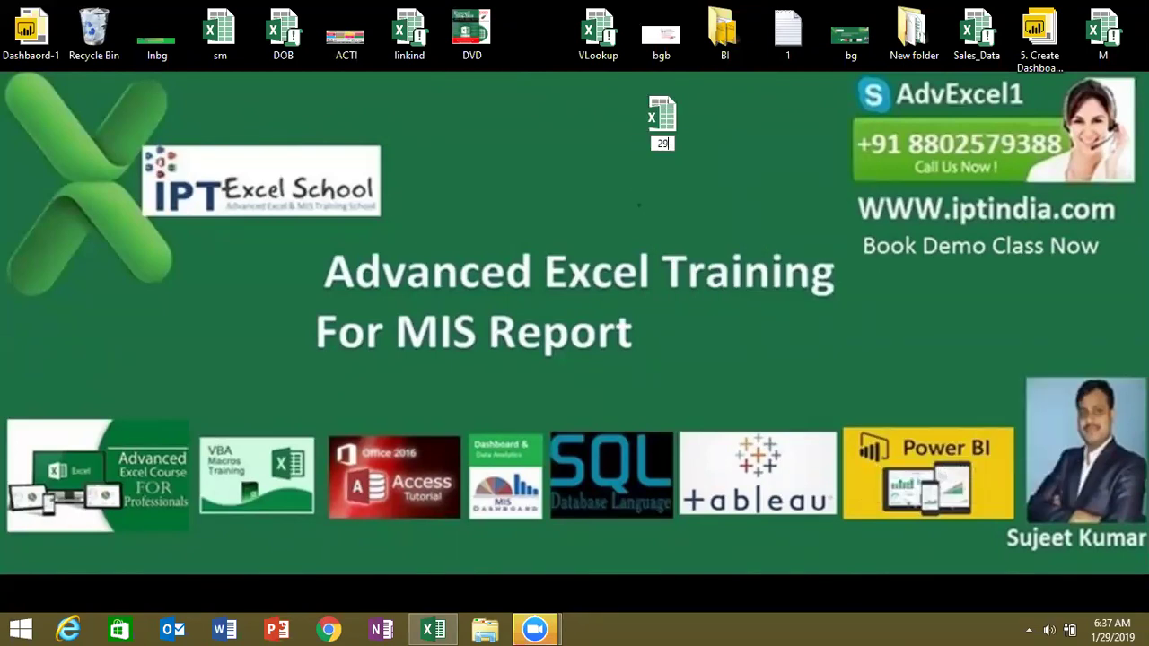
{"action": "key", "text": "Return"}
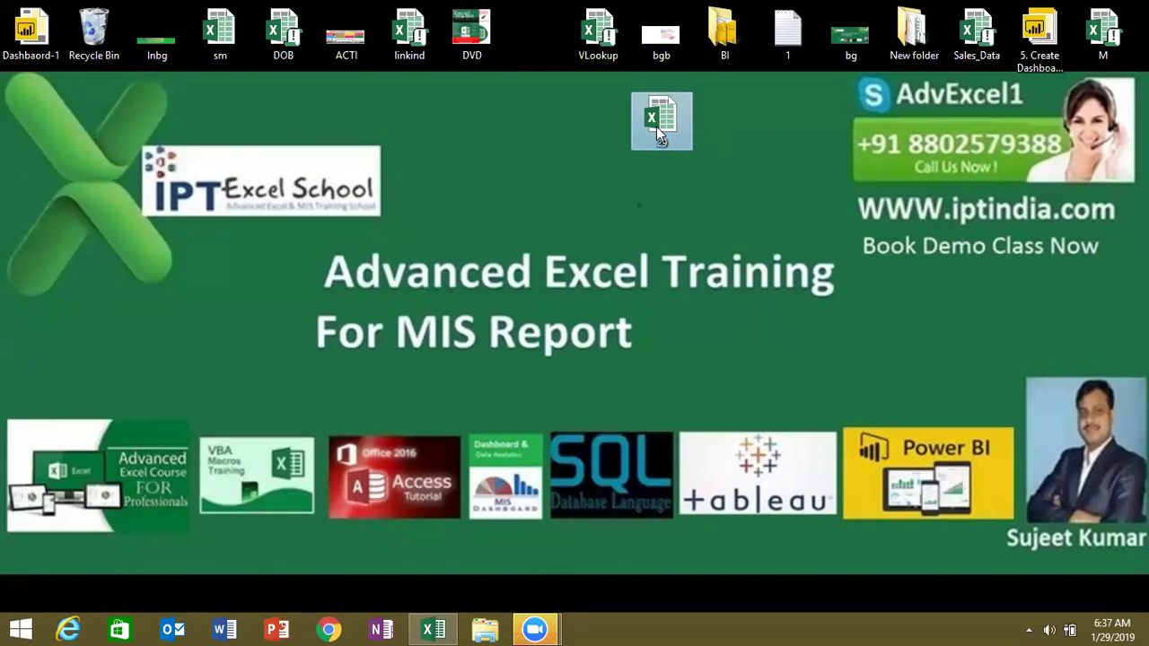
{"action": "mouse_move", "coordinate": [661, 113]}
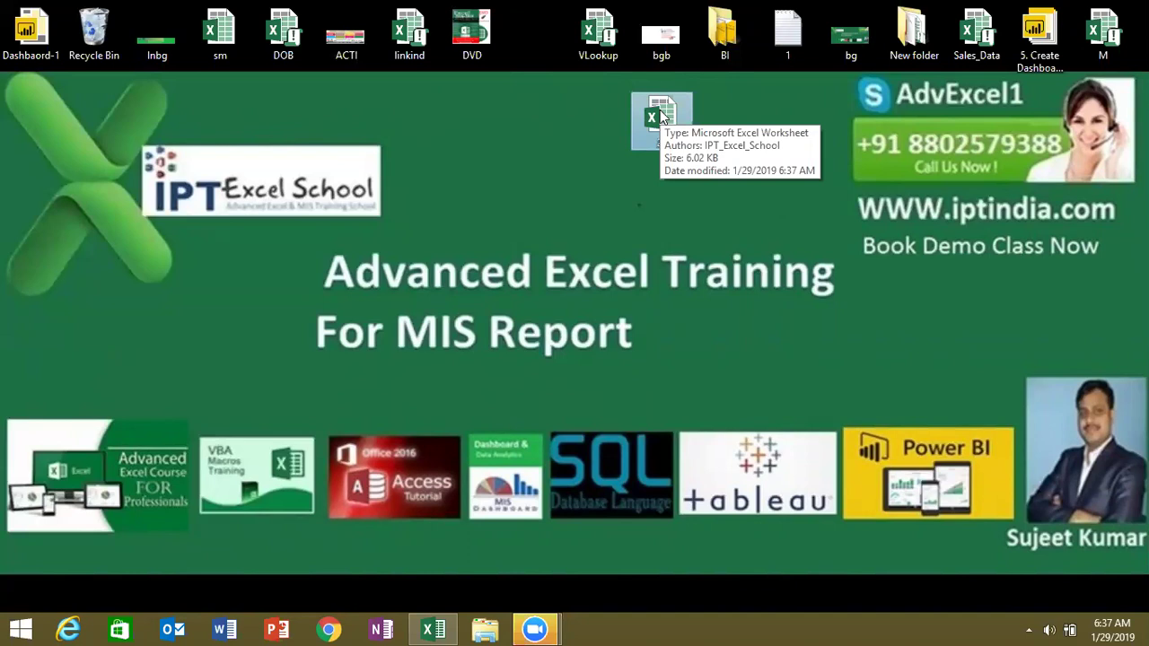
{"action": "key", "text": "Delete"}
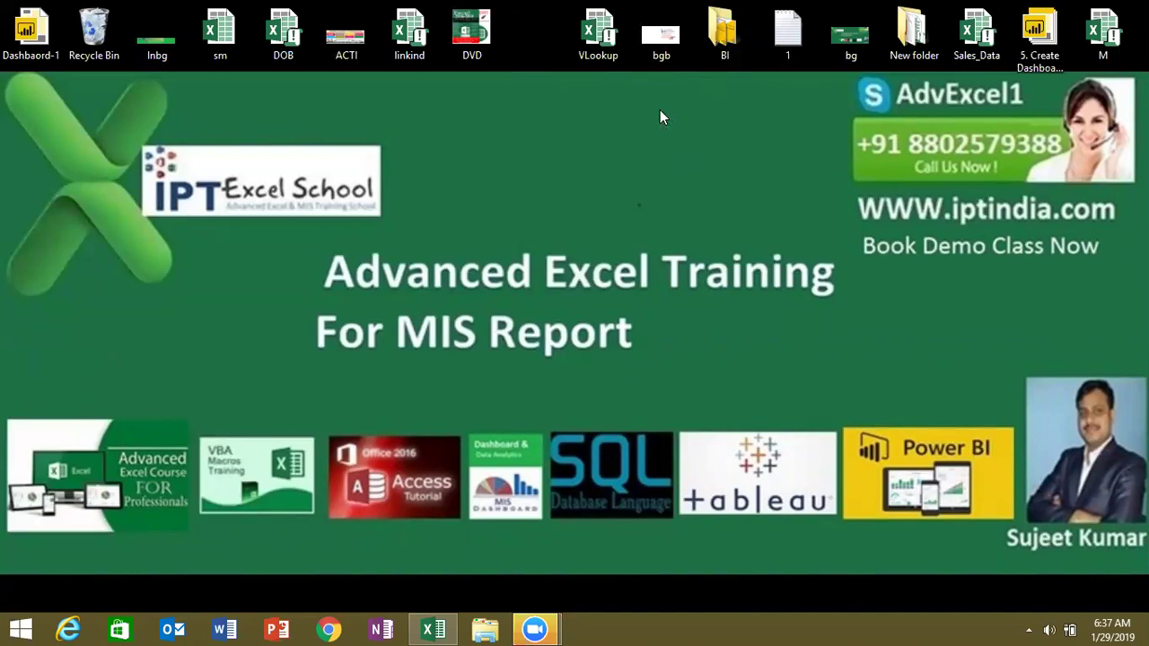
- Browse to D:\2019 in File Explorer and add a new folder named 1 there
{"action": "left_click", "coordinate": [501, 628]}
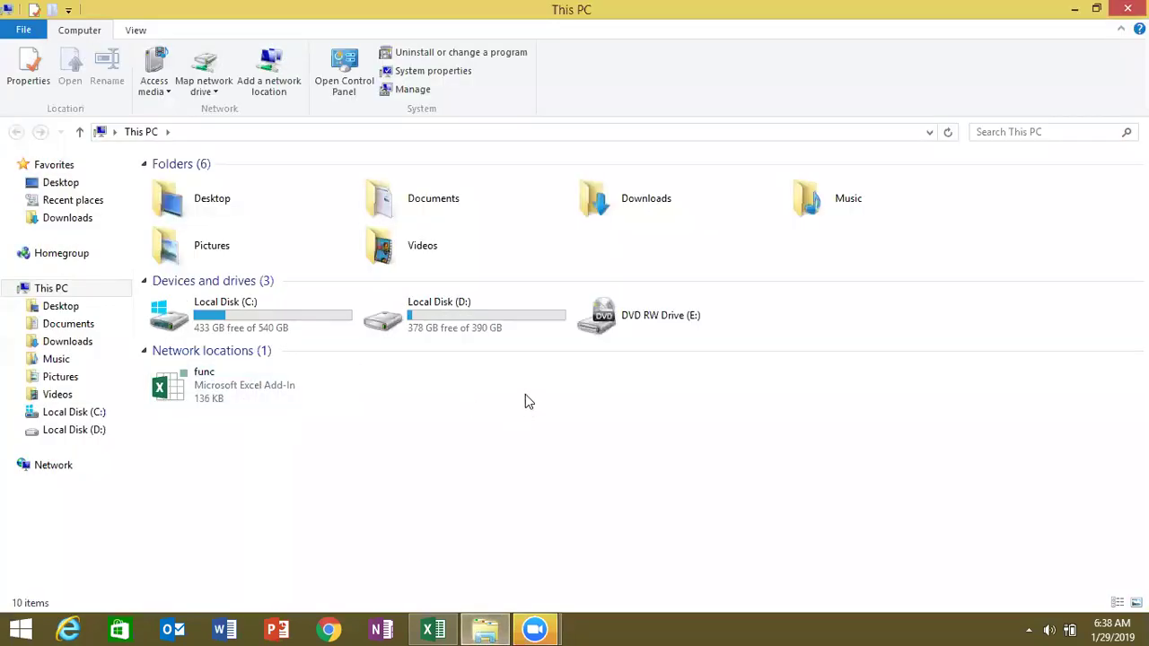
{"action": "double_click", "coordinate": [460, 341]}
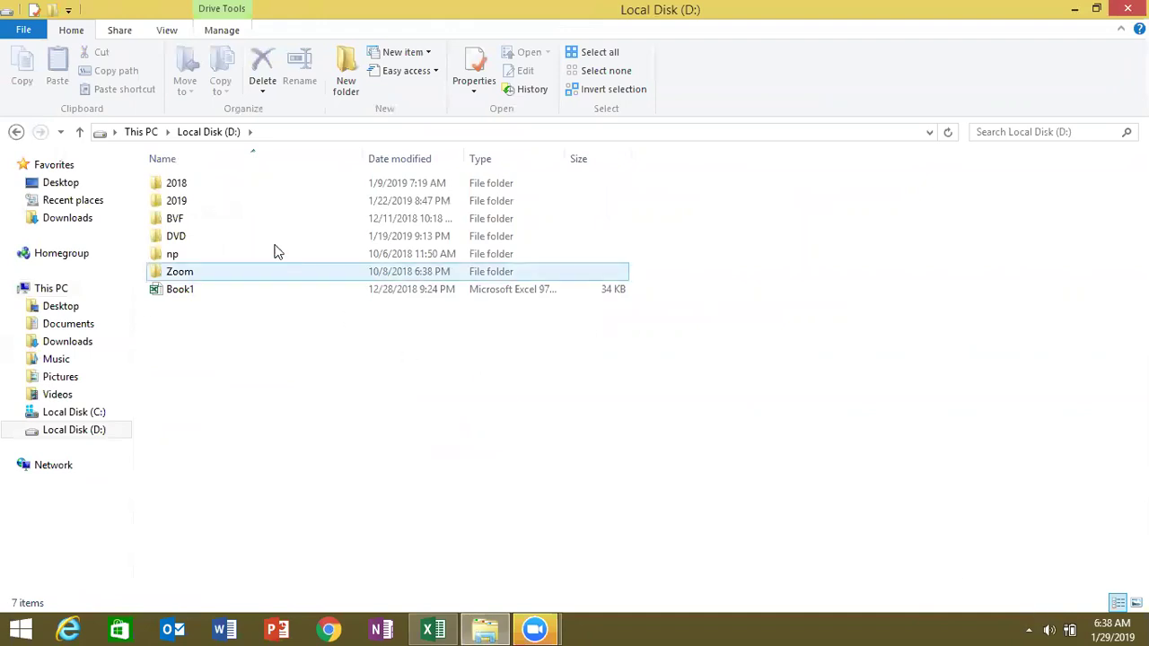
{"action": "left_click", "coordinate": [239, 208]}
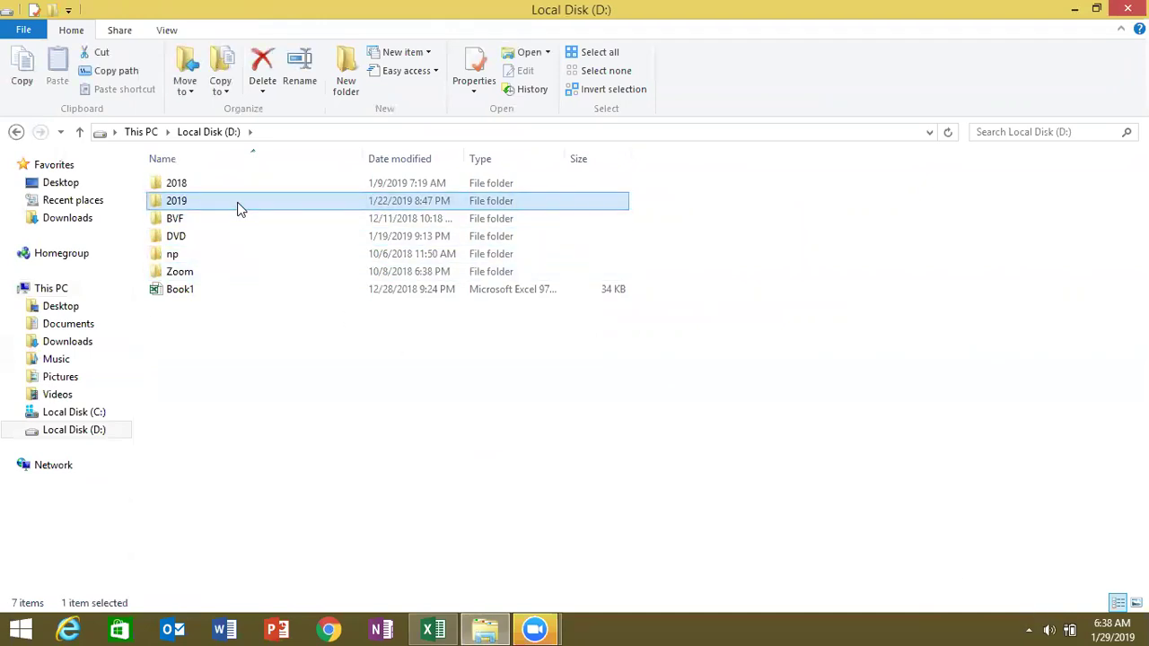
{"action": "double_click", "coordinate": [239, 209]}
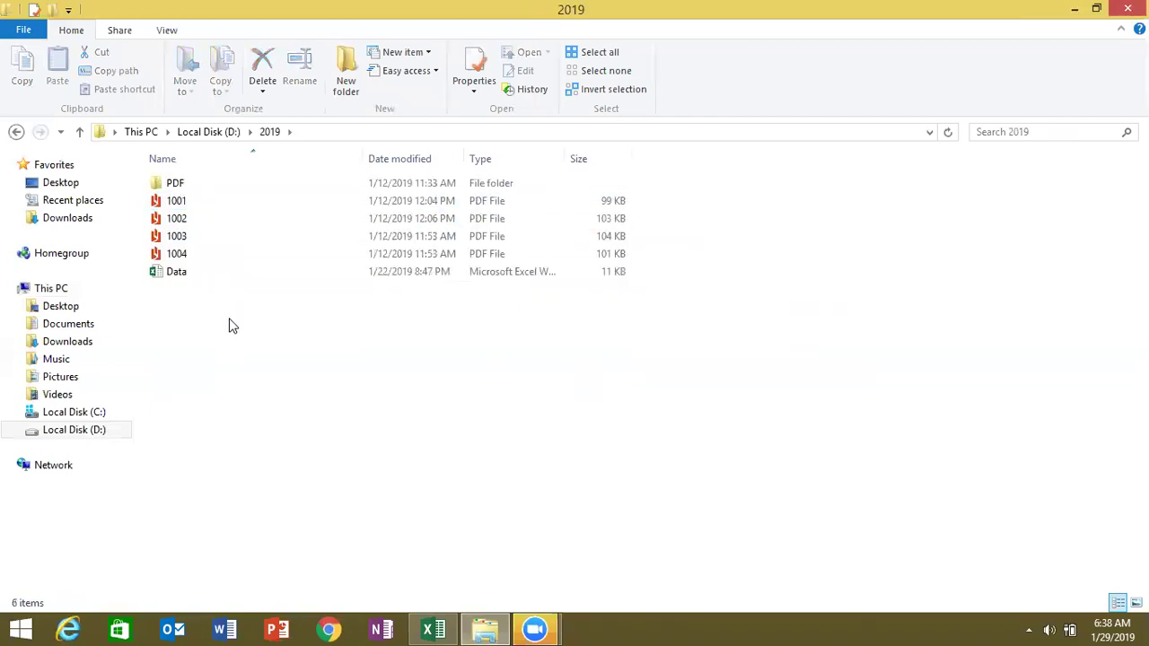
{"action": "left_click", "coordinate": [214, 275]}
{"action": "left_click", "coordinate": [214, 258]}
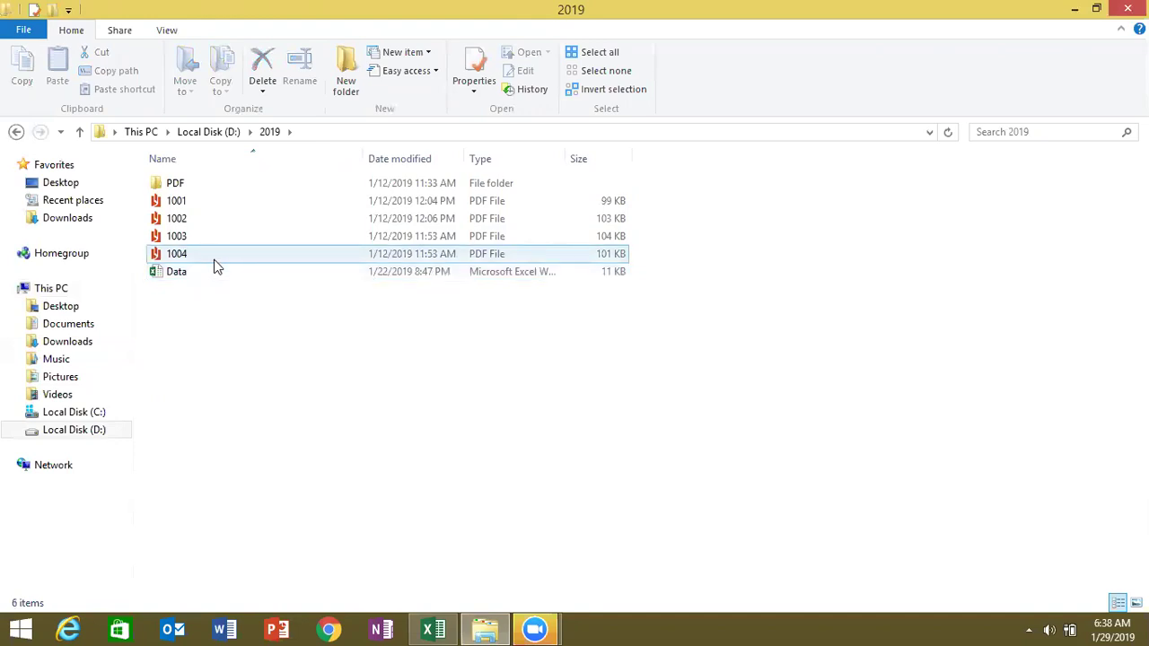
{"action": "right_click", "coordinate": [187, 307]}
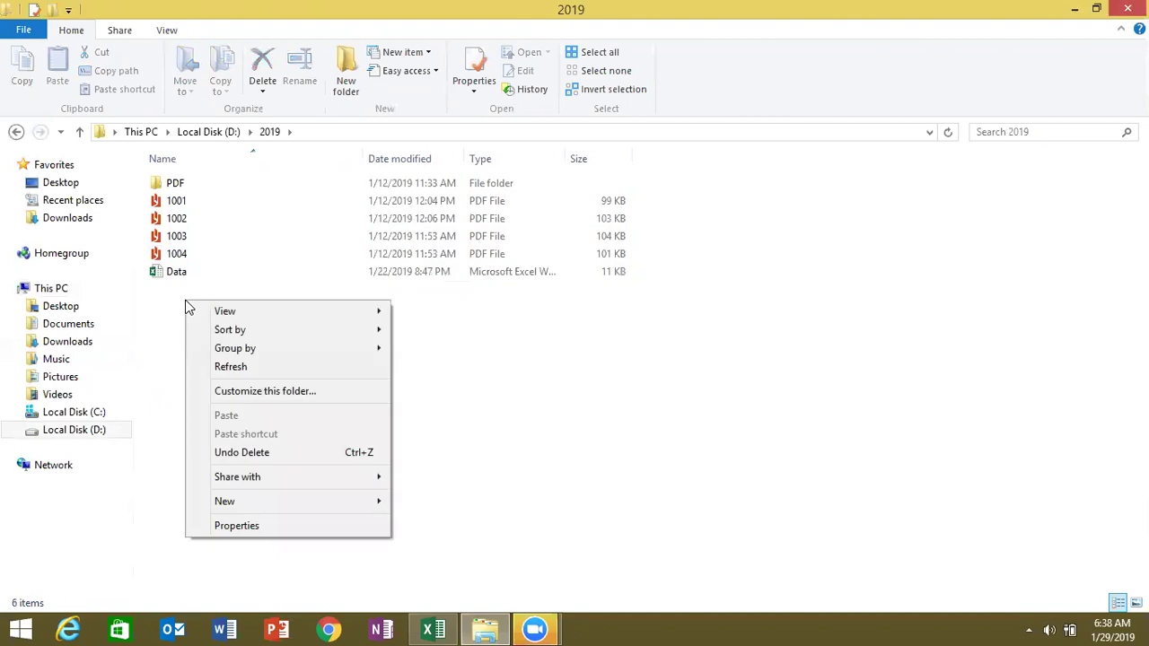
{"action": "mouse_move", "coordinate": [224, 501]}
{"action": "left_click", "coordinate": [431, 315]}
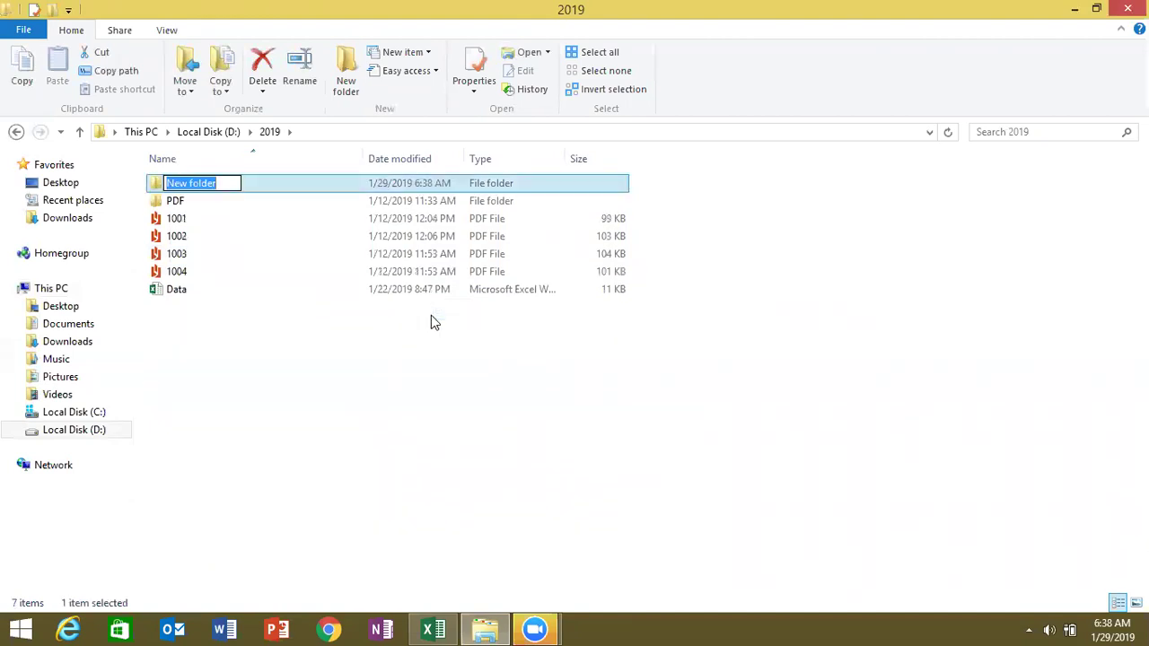
{"action": "type", "text": "1"}
{"action": "key", "text": "Return"}
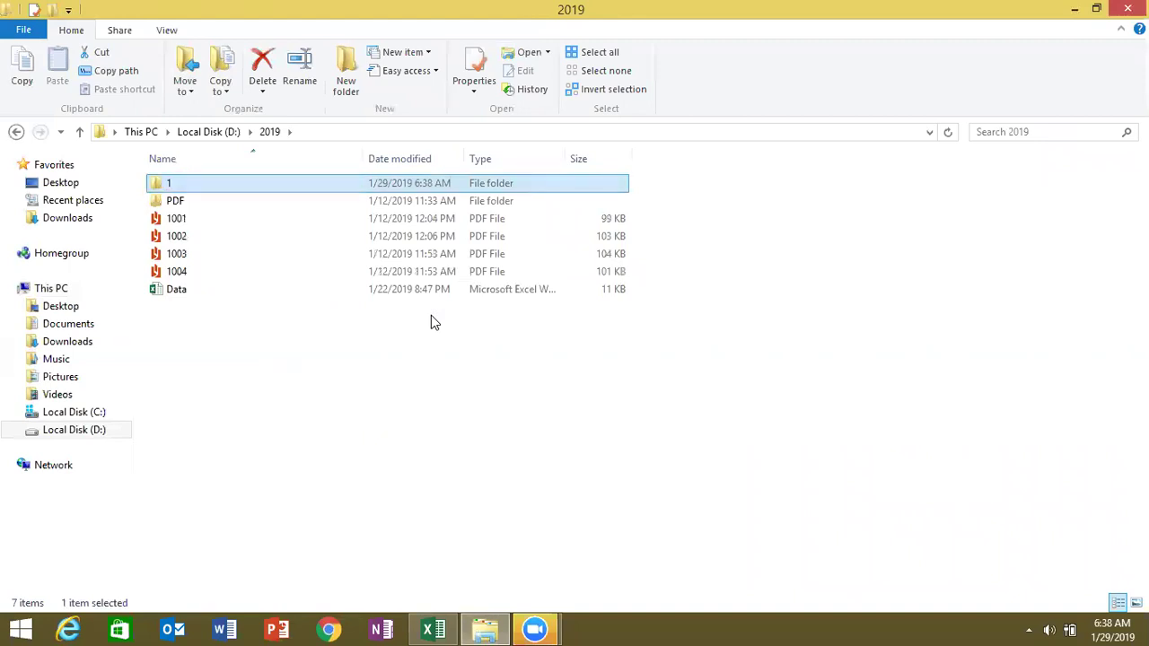
- Inside folder 1, create a new subfolder named 29
{"action": "double_click", "coordinate": [263, 185]}
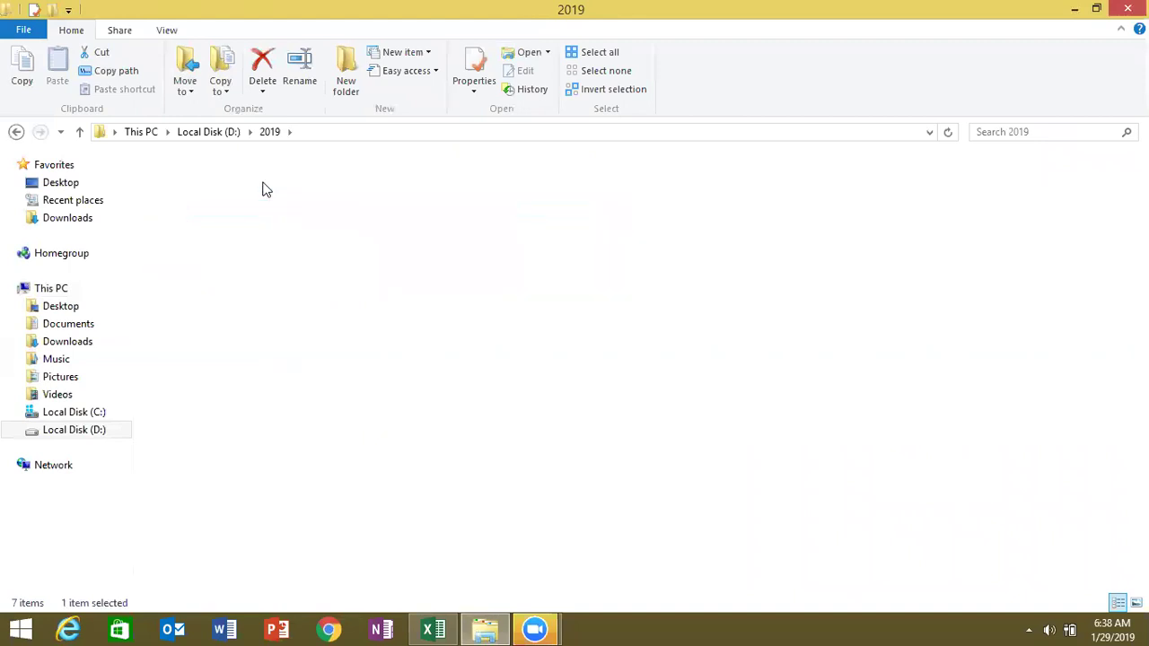
{"action": "right_click", "coordinate": [254, 234]}
{"action": "mouse_move", "coordinate": [294, 429]}
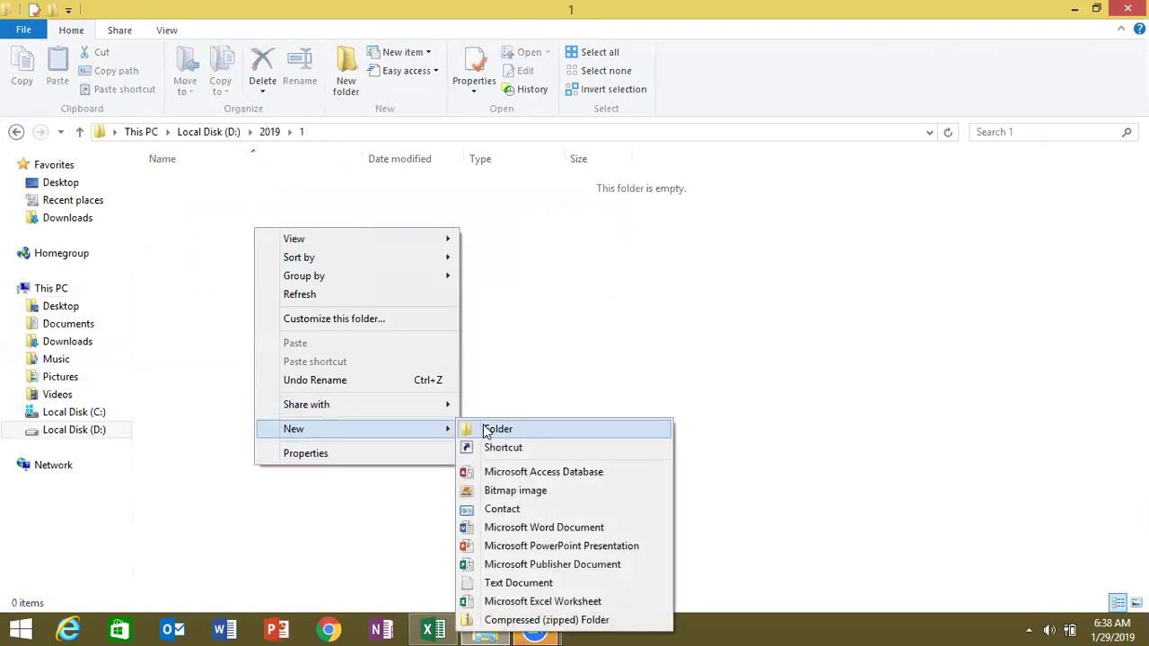
{"action": "left_click", "coordinate": [485, 430]}
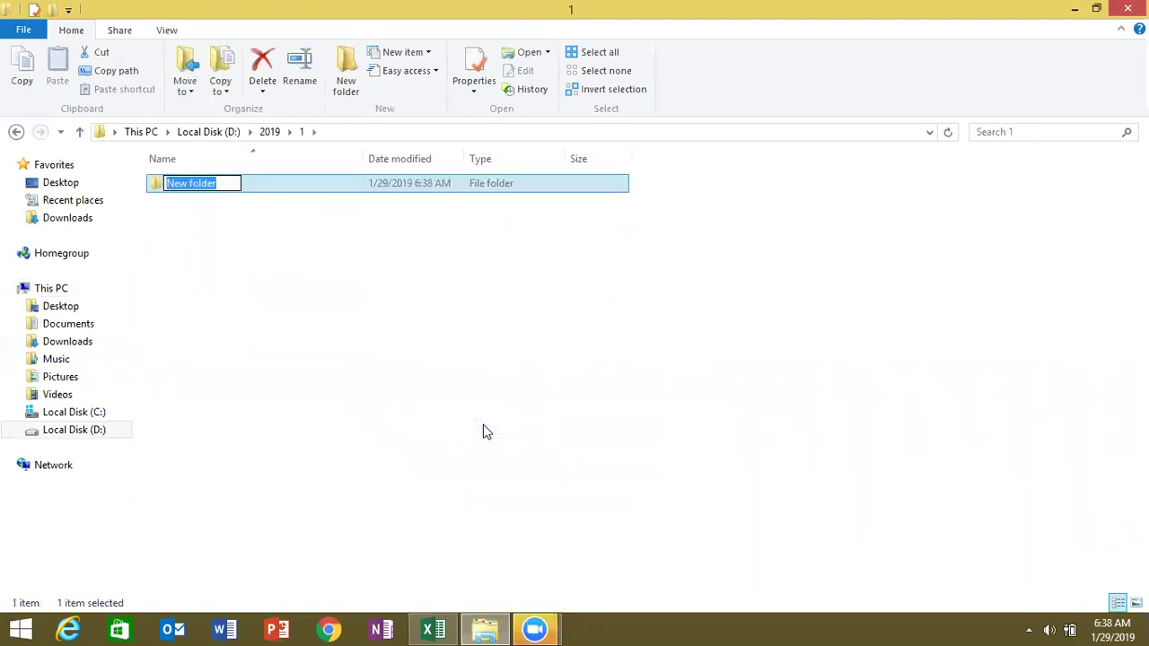
{"action": "type", "text": "29"}
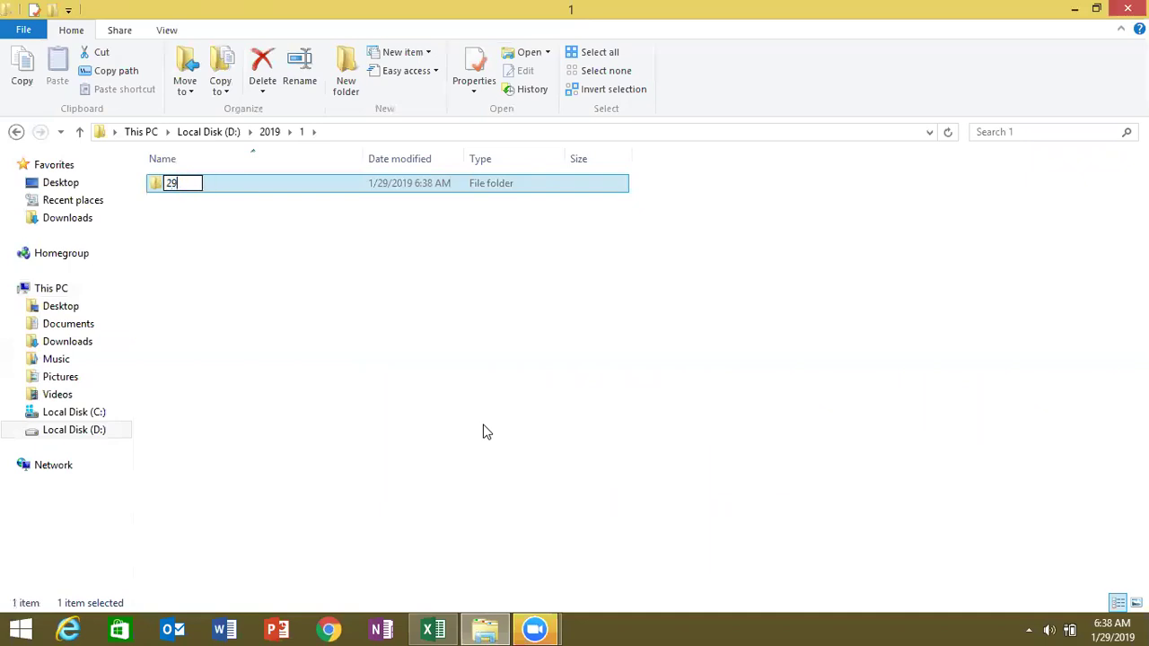
{"action": "left_click", "coordinate": [384, 350]}
- In the 29 folder, create a Microsoft Publisher document named 29
{"action": "left_click", "coordinate": [251, 179]}
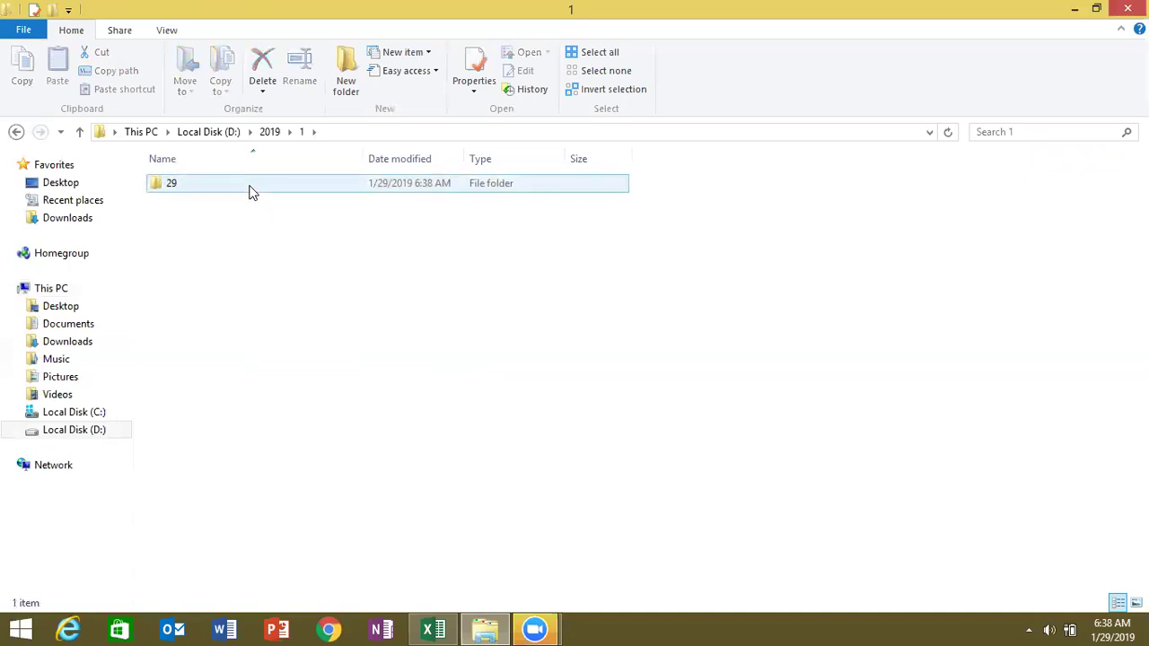
{"action": "double_click", "coordinate": [251, 179]}
{"action": "right_click", "coordinate": [221, 205]}
{"action": "mouse_move", "coordinate": [257, 404]}
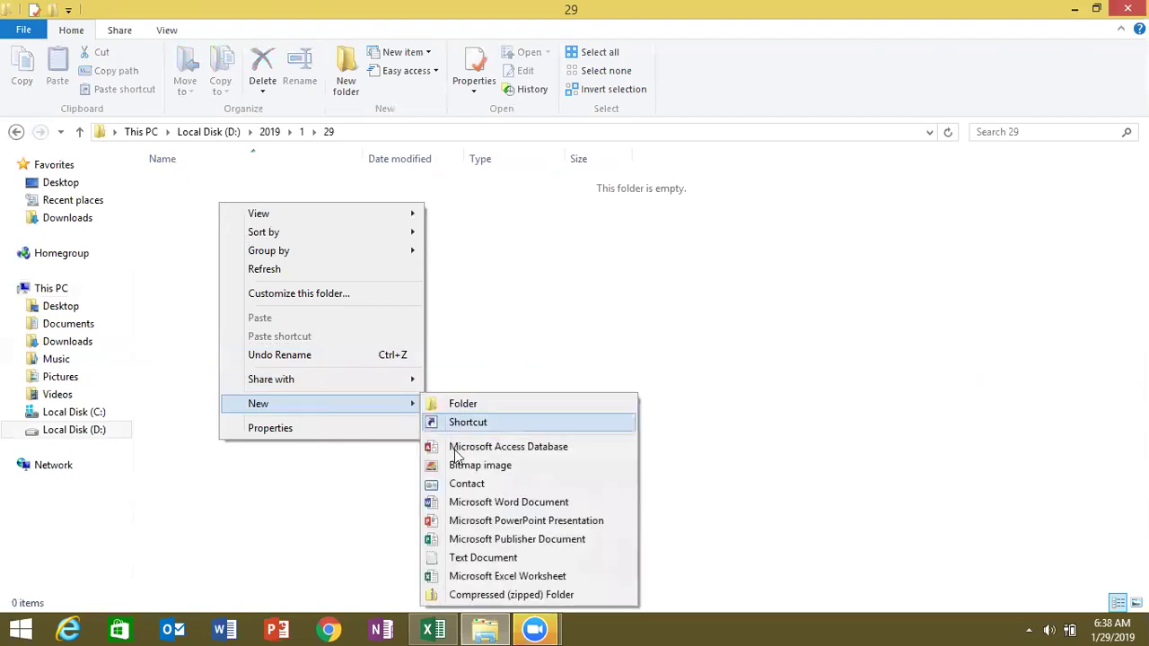
{"action": "left_click", "coordinate": [478, 543]}
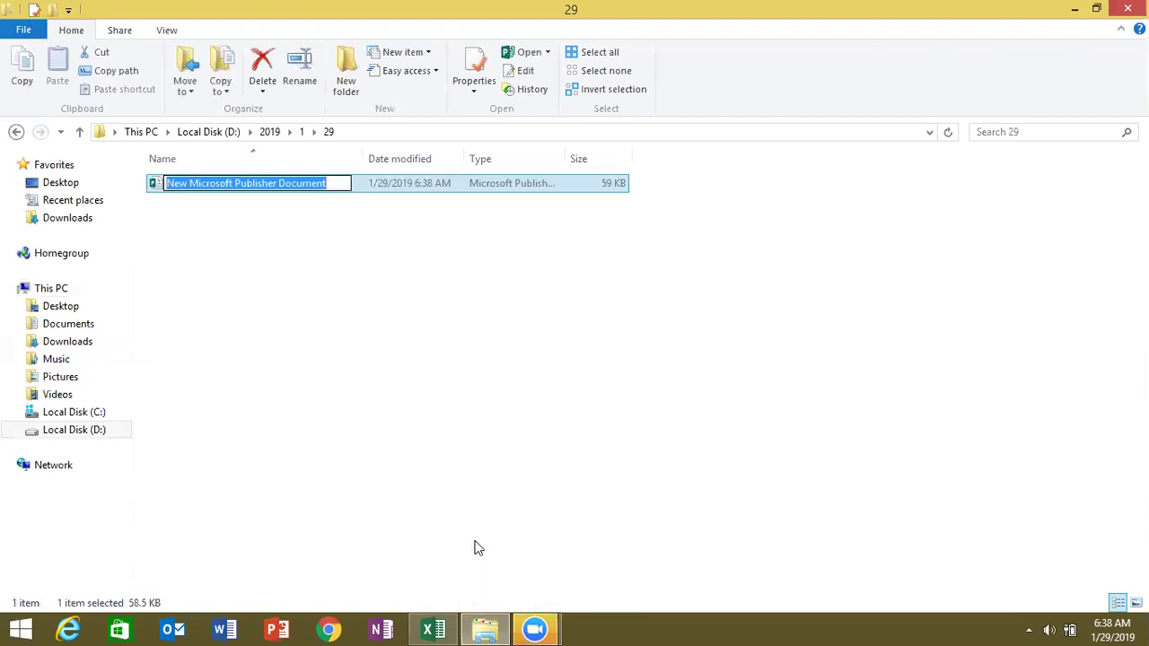
{"action": "type", "text": "29"}
{"action": "key", "text": "Return"}
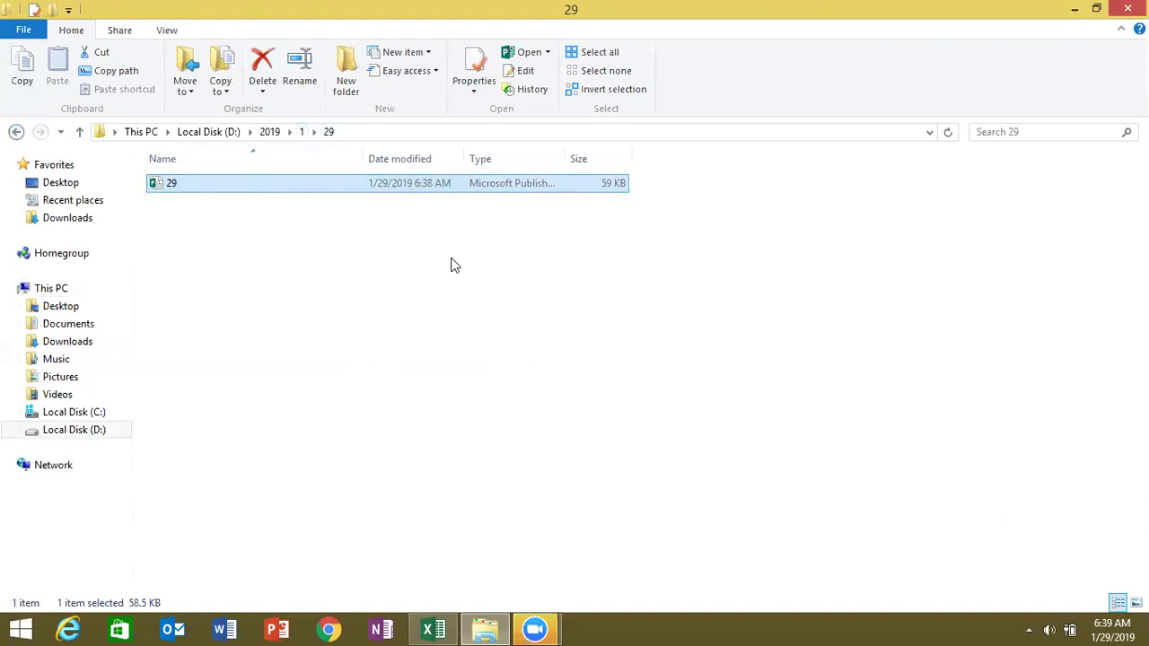
- Delete all seven items in D:\2019, then return to the Excel Book1 workbook
{"action": "left_click", "coordinate": [216, 140]}
{"action": "double_click", "coordinate": [191, 200]}
{"action": "double_click", "coordinate": [190, 203]}
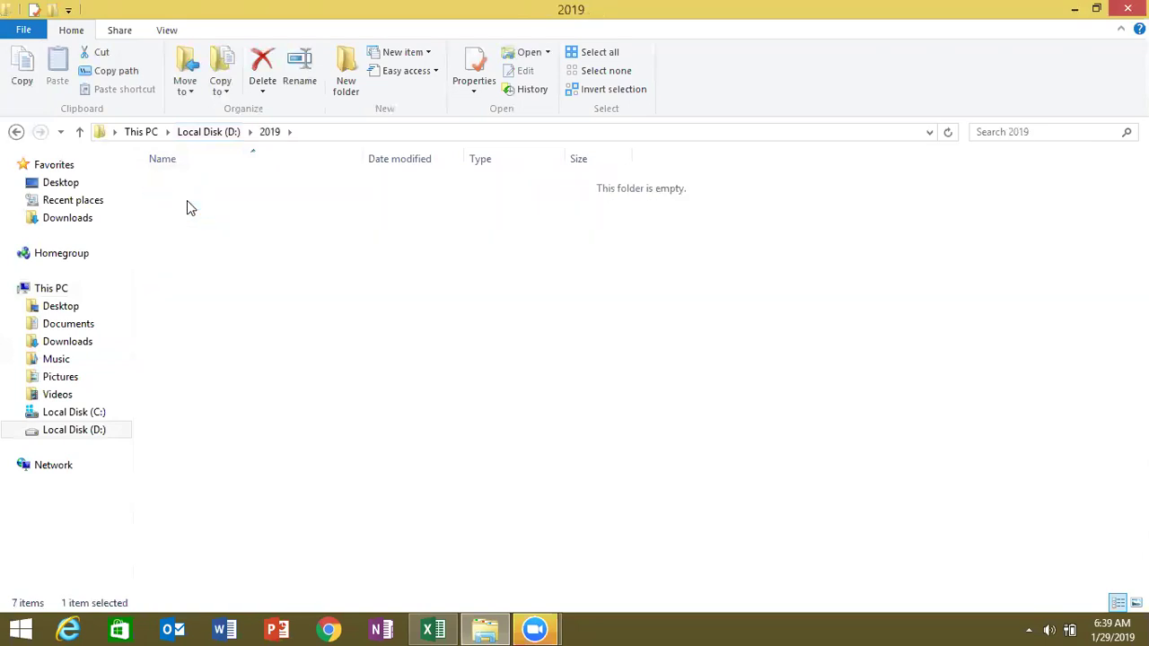
{"action": "left_click", "coordinate": [16, 132]}
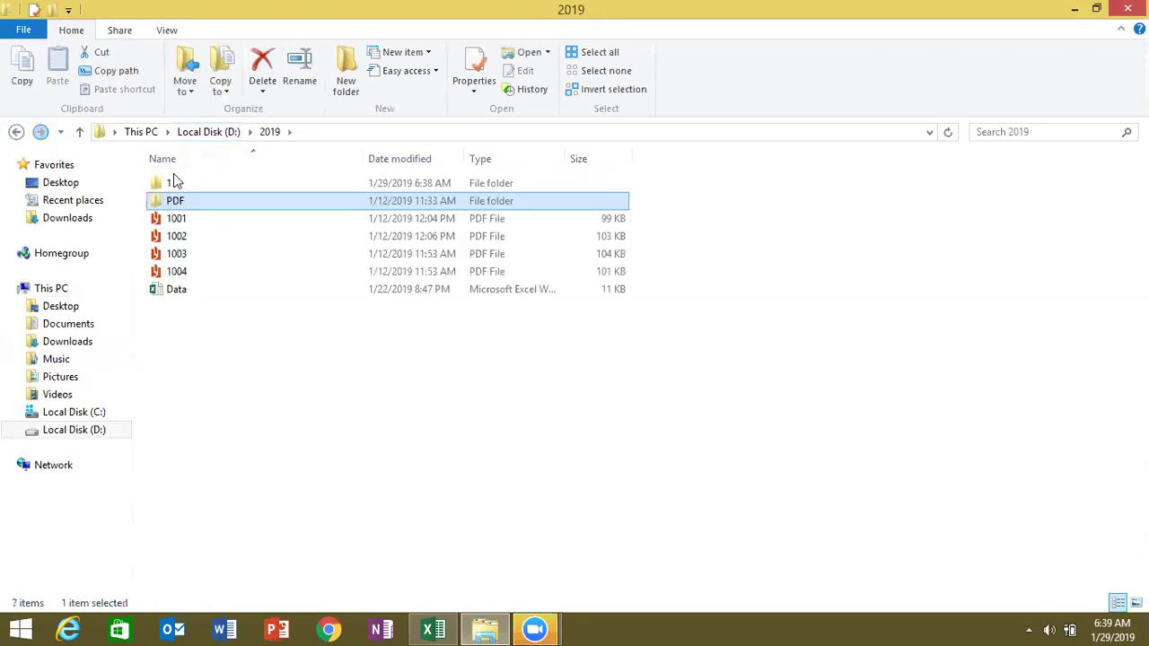
{"action": "left_click", "coordinate": [183, 294]}
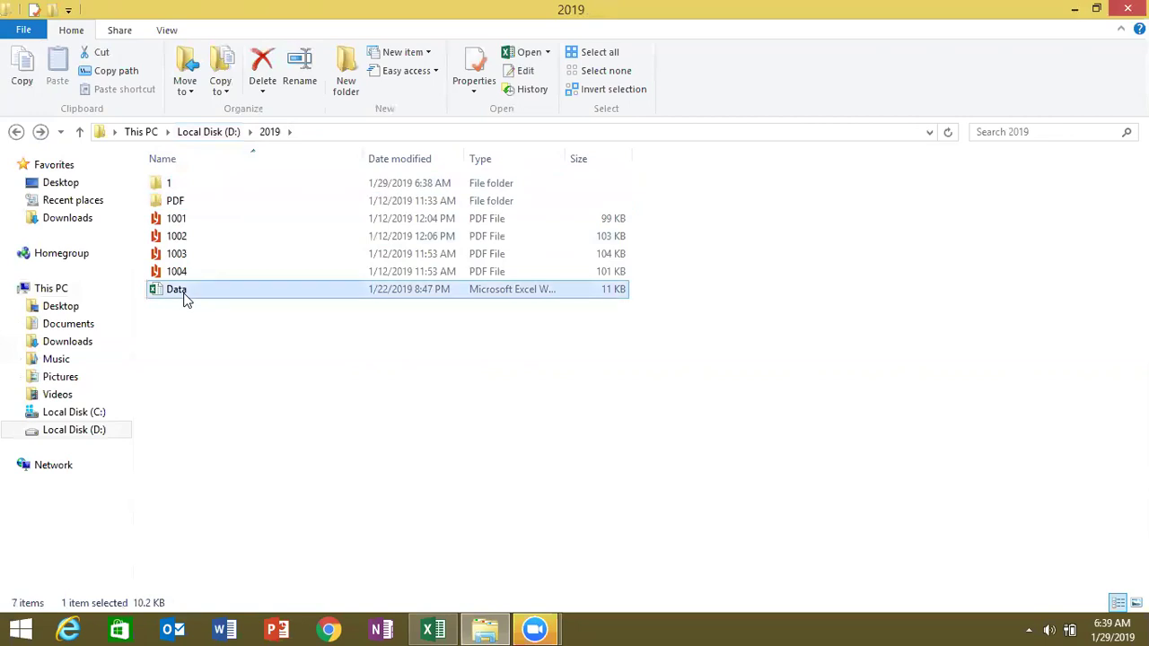
{"action": "left_click", "coordinate": [172, 185], "text": "shift"}
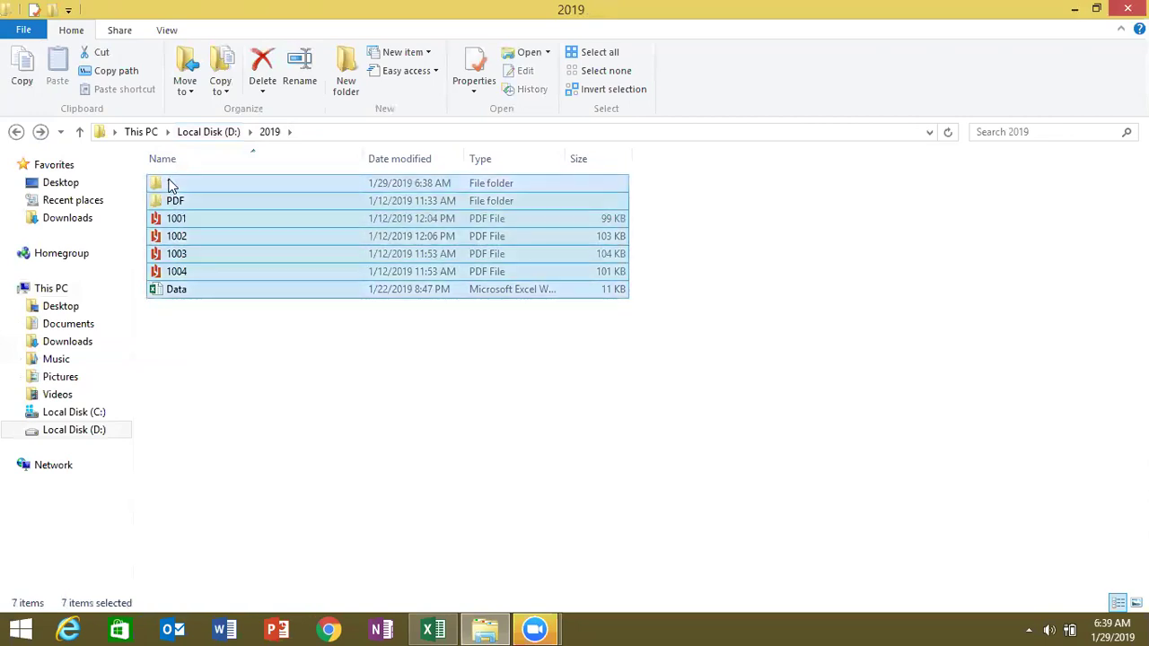
{"action": "key", "text": "Delete"}
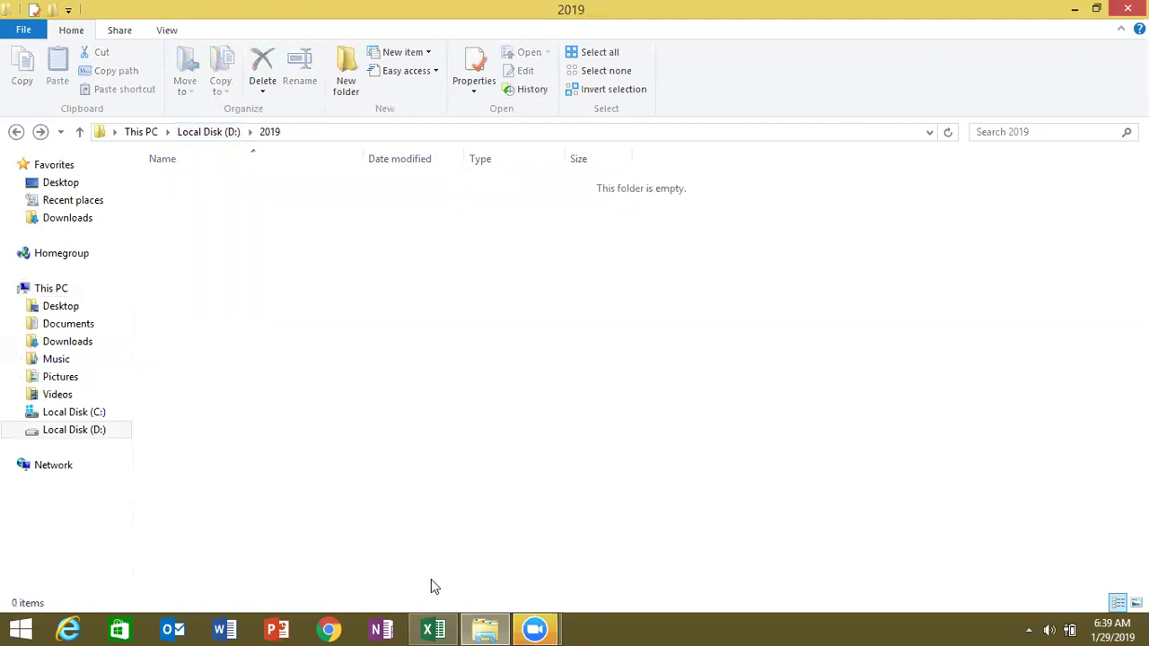
{"action": "left_click", "coordinate": [446, 628]}
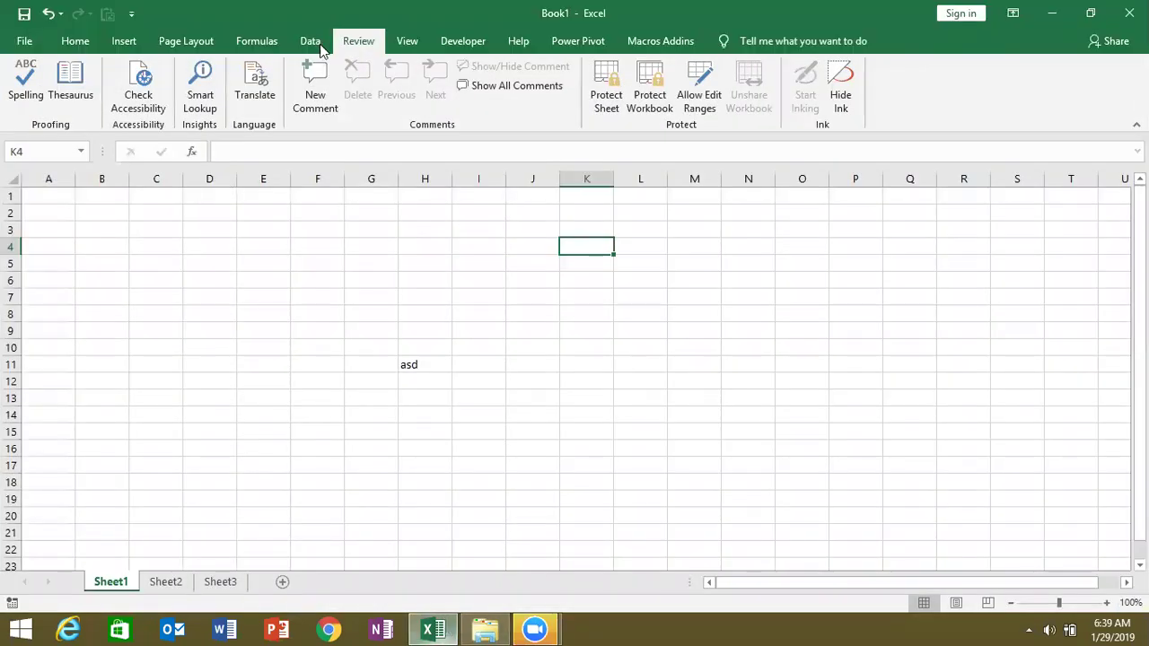
- Open the Visual Basic editor from the Developer tab and delete all code in Module1
{"action": "key", "text": "Left"}
{"action": "key", "text": "Left"}
{"action": "key", "text": "Up"}
{"action": "key", "text": "Up"}
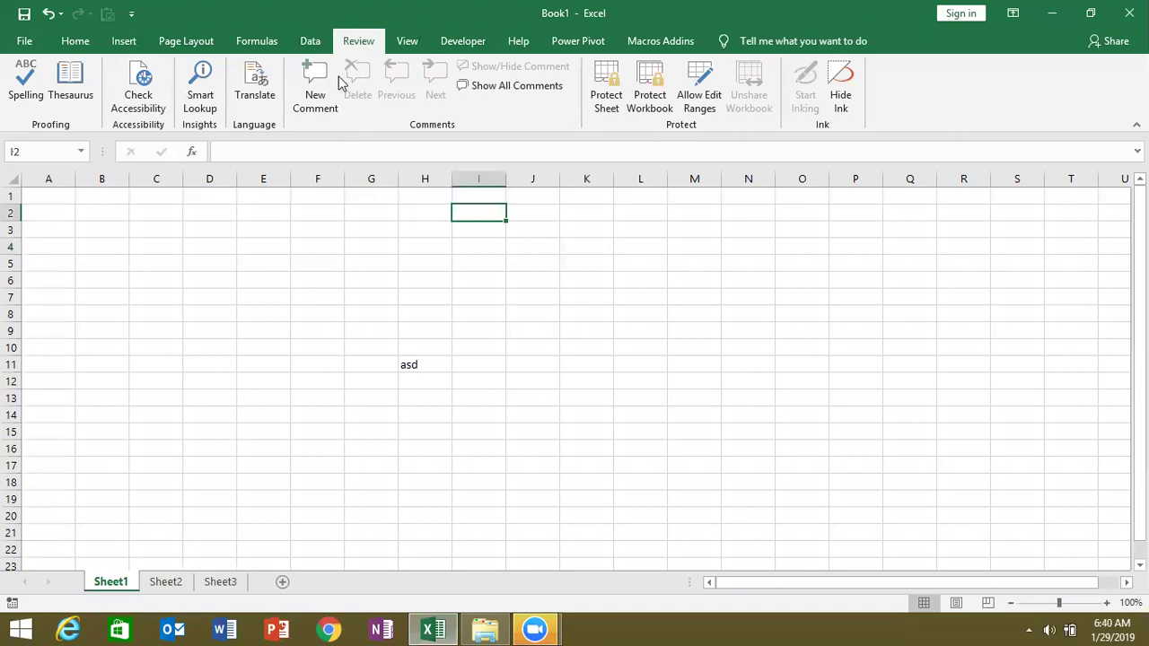
{"action": "left_click", "coordinate": [474, 41]}
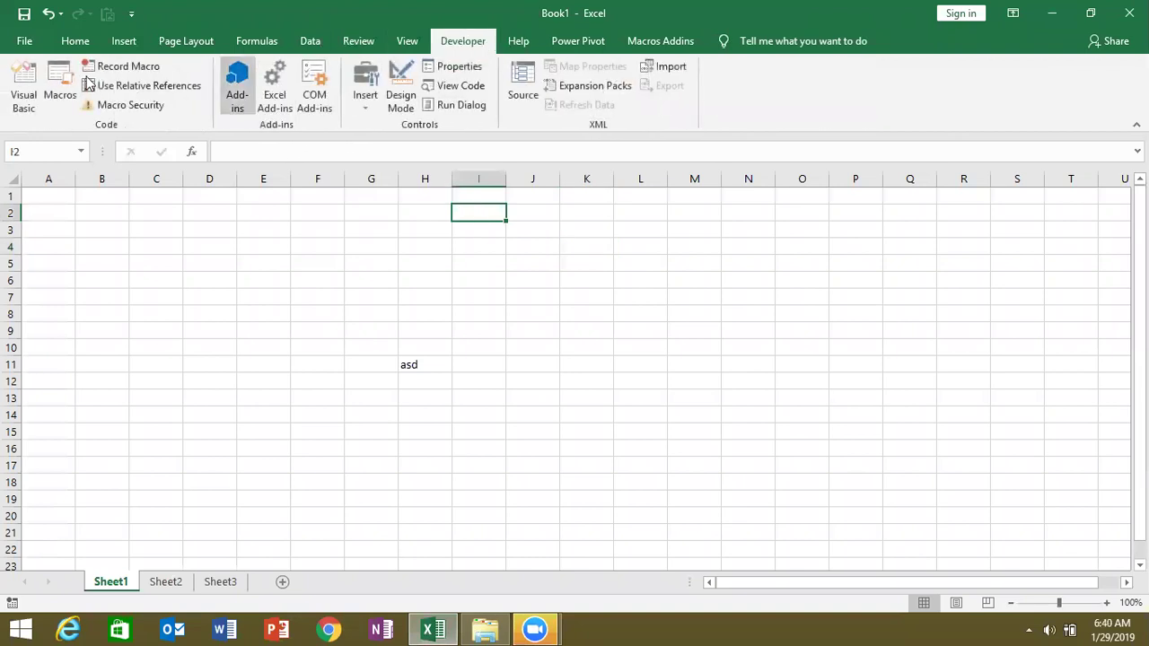
{"action": "left_click", "coordinate": [24, 90]}
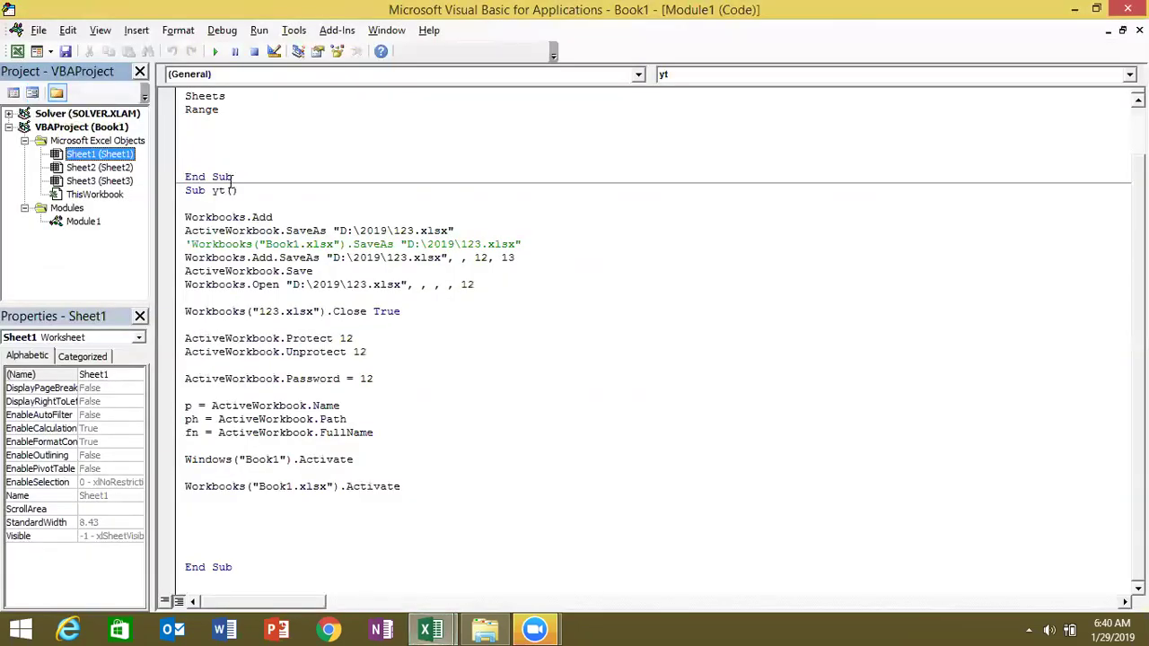
{"action": "left_click", "coordinate": [253, 216]}
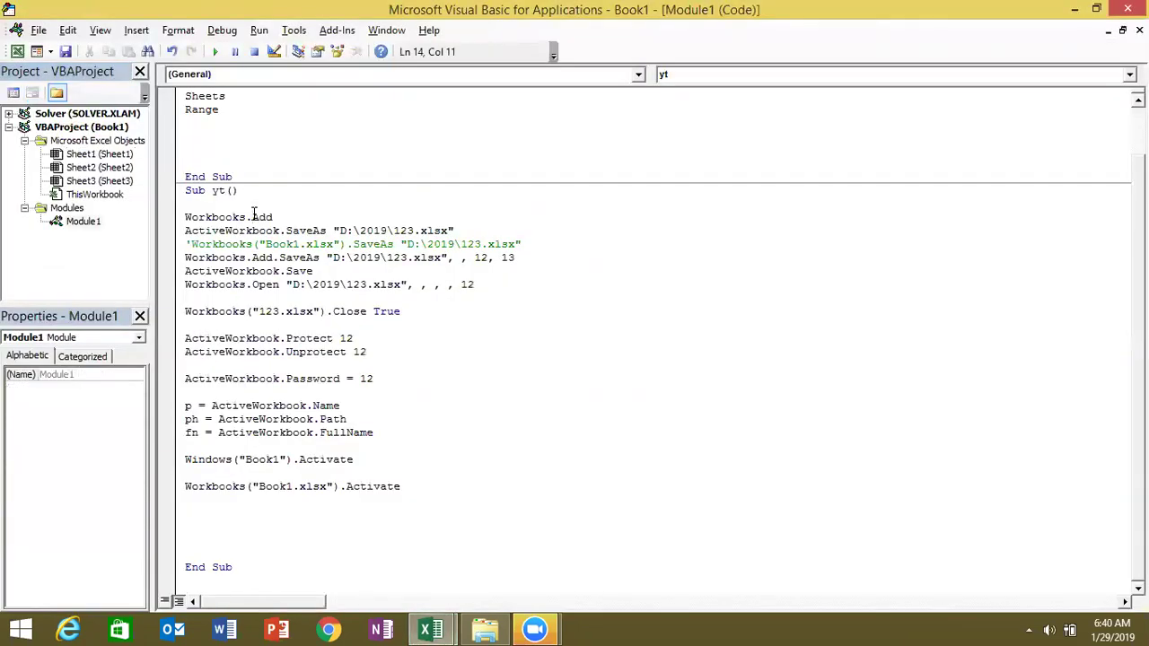
{"action": "key", "text": "ctrl+a"}
{"action": "key", "text": "Delete"}
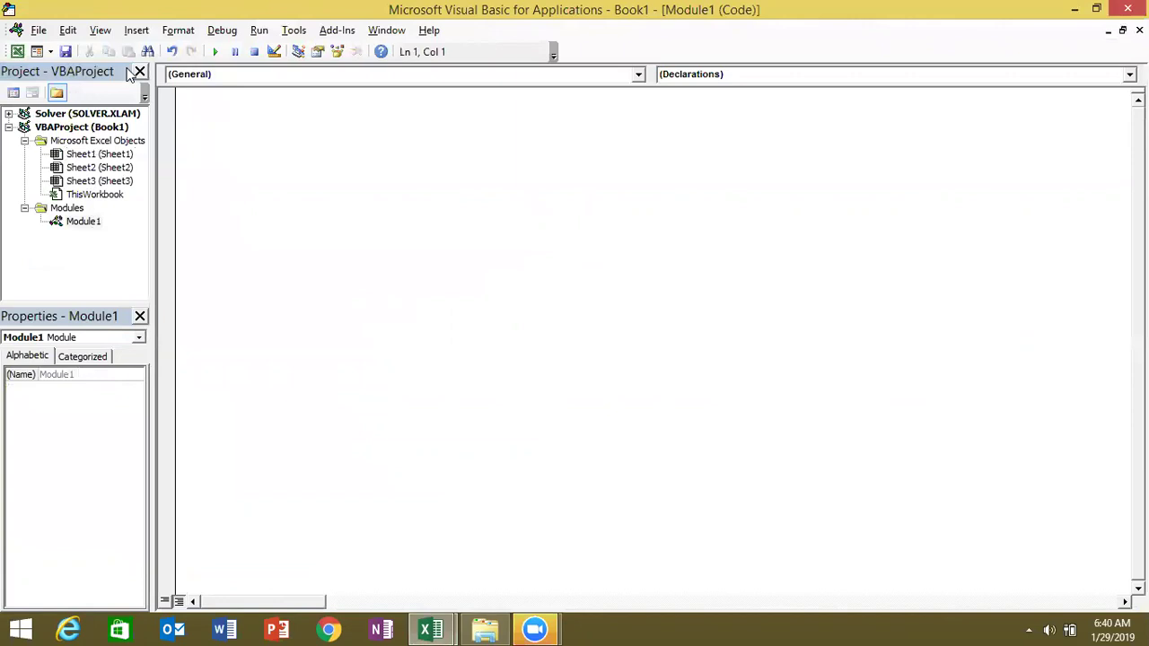
- Write the Sub cr_Fol_FL() header in Module1 so End Sub appears, with blank lines inside
{"action": "left_click", "coordinate": [85, 222]}
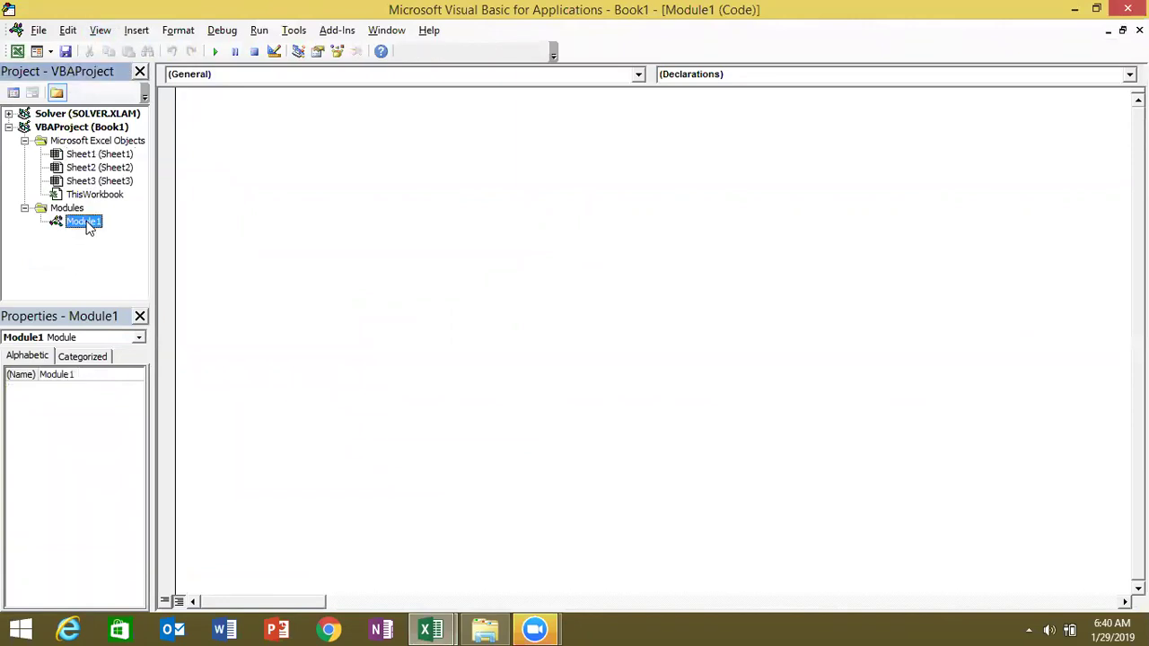
{"action": "left_click", "coordinate": [213, 123]}
{"action": "type", "text": "sub c"}
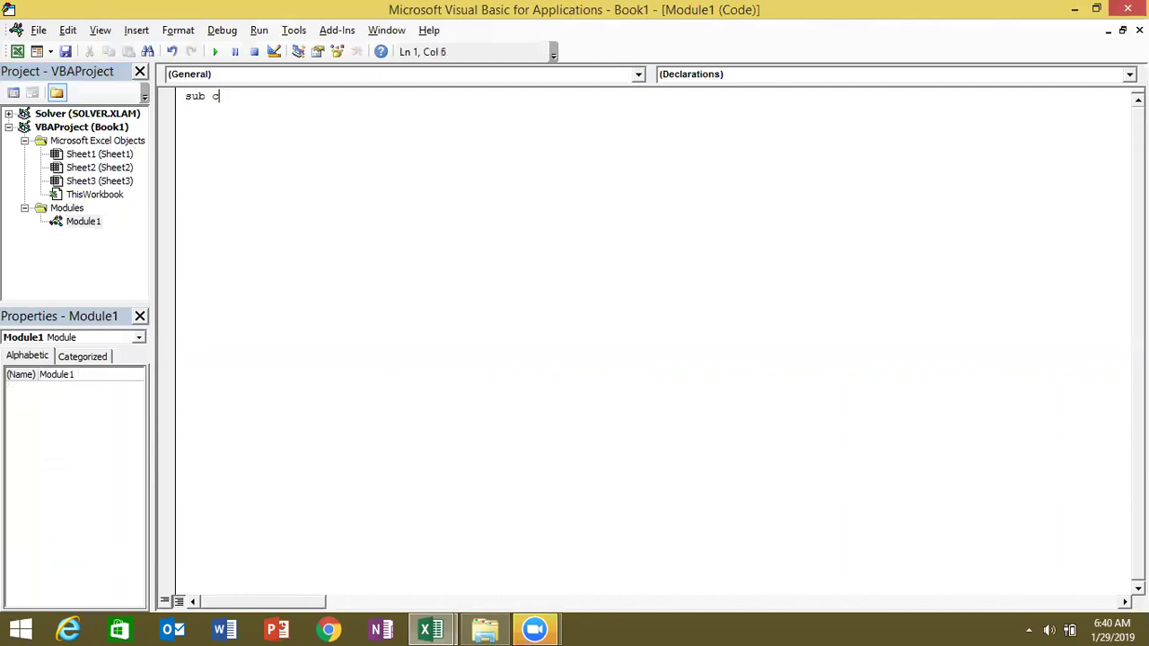
{"action": "type", "text": "fol"}
{"action": "type", "text": "fl"}
{"action": "key", "text": "BackSpace"}
{"action": "key", "text": "BackSpace"}
{"action": "key", "text": "BackSpace"}
{"action": "key", "text": "BackSpace"}
{"action": "key", "text": "BackSpace"}
{"action": "type", "text": "r Fol"}
{"action": "type", "text": " Fl()"}
{"action": "key", "text": "Return"}
{"action": "key", "text": "Return"}
{"action": "key", "text": "Return"}
{"action": "key", "text": "Return"}
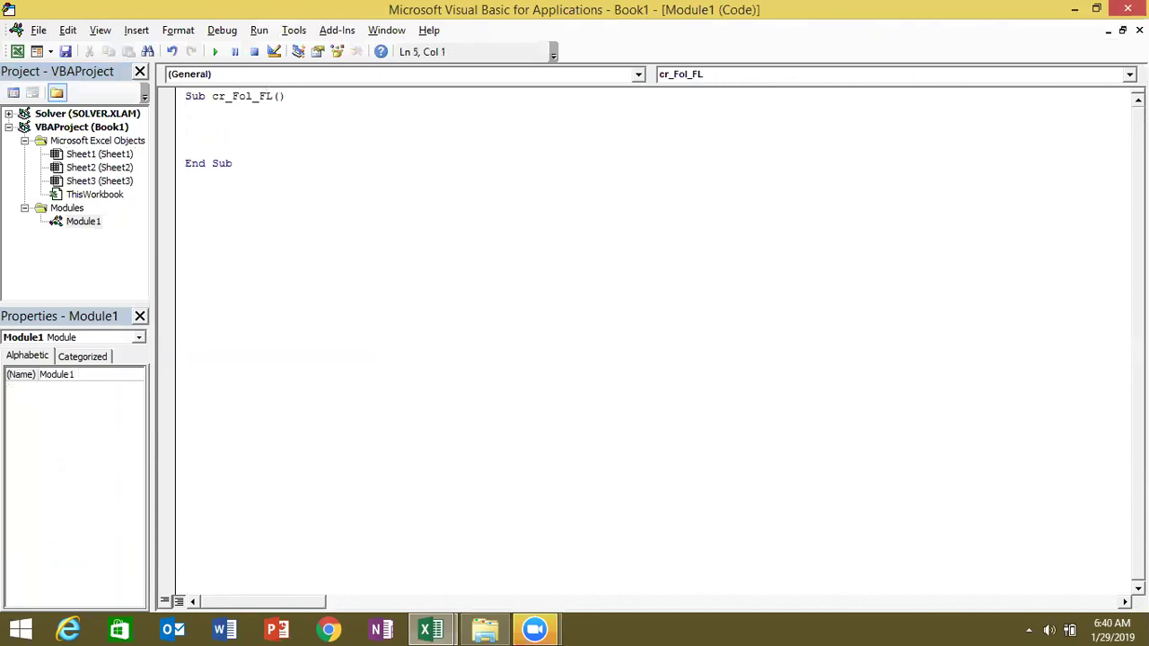
{"action": "left_click", "coordinate": [214, 117]}
{"action": "left_click", "coordinate": [229, 105]}
{"action": "key", "text": "Return"}
- Enter =TODAY() in cell I2 to display 1/29/2019
{"action": "key", "text": "alt+F11"}
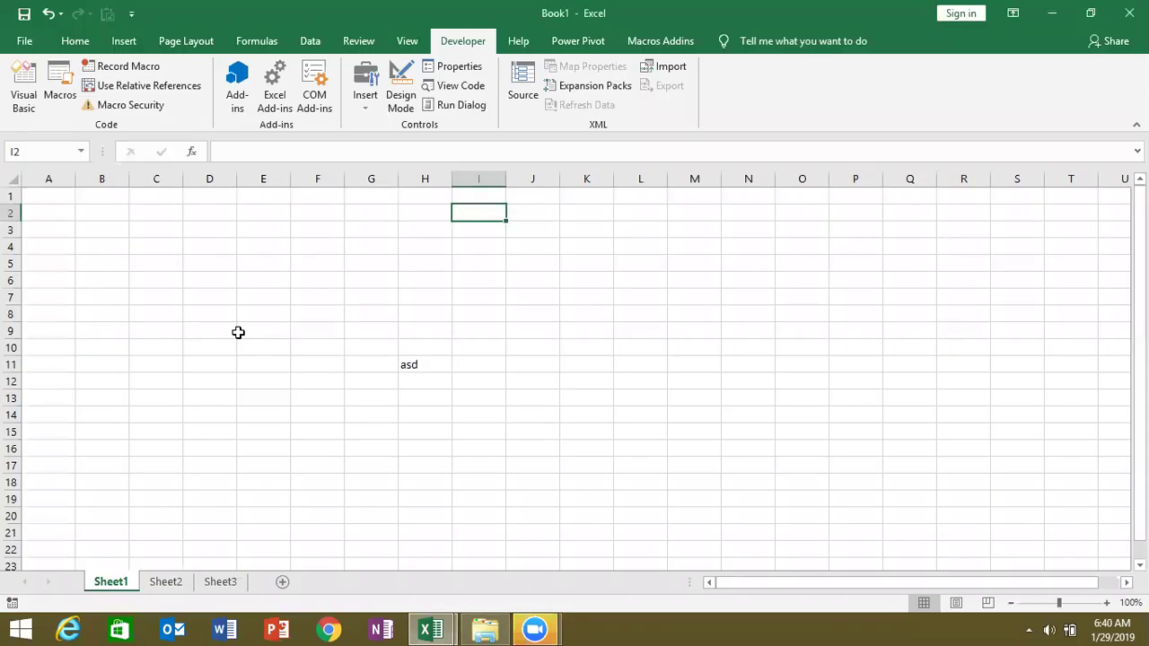
{"action": "type", "text": "=tod"}
{"action": "key", "text": "Tab"}
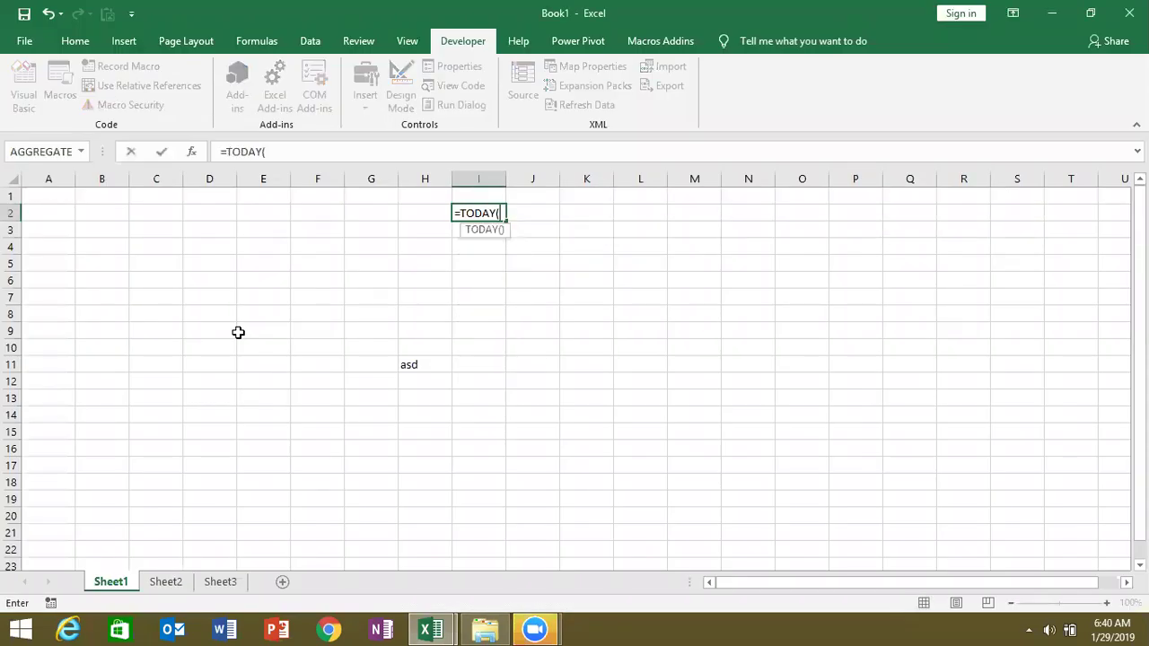
{"action": "type", "text": ")"}
{"action": "key", "text": "Return"}
{"action": "key", "text": "Return"}
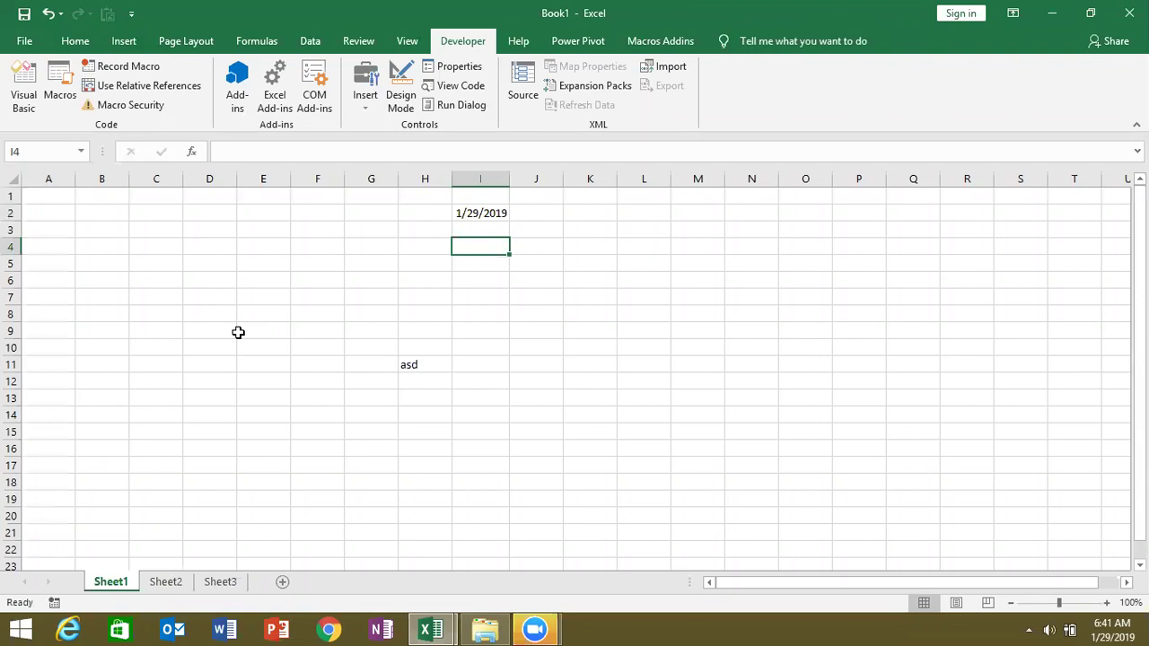
- Write y = Date as the first statement of the cr_Fol_FL macro
{"action": "key", "text": "alt+F11"}
{"action": "type", "text": "date"}
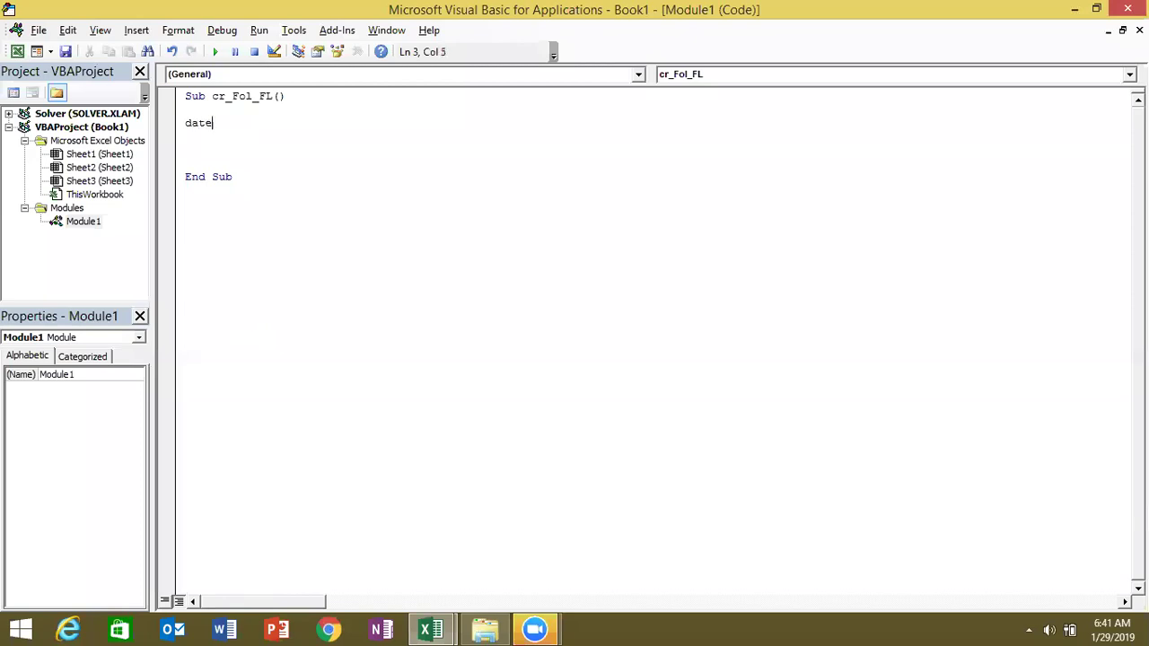
{"action": "key", "text": "Down"}
{"action": "key", "text": "Up"}
{"action": "key", "text": "alt+F11"}
{"action": "key", "text": "Up"}
{"action": "key", "text": "Up"}
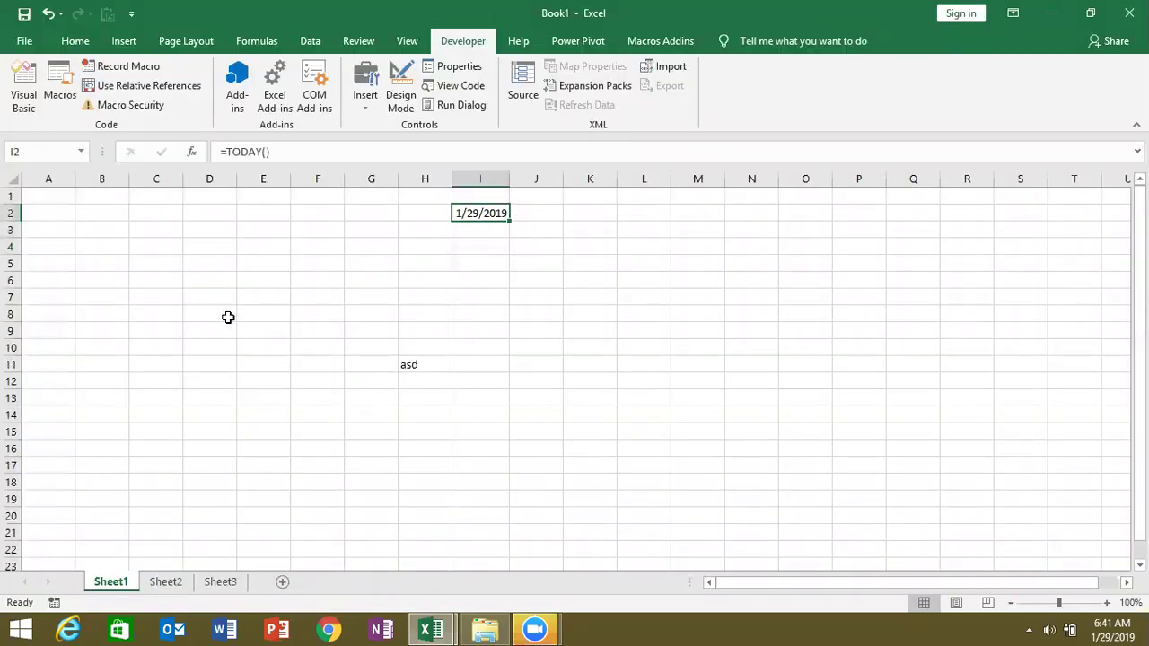
{"action": "key", "text": "alt+F11"}
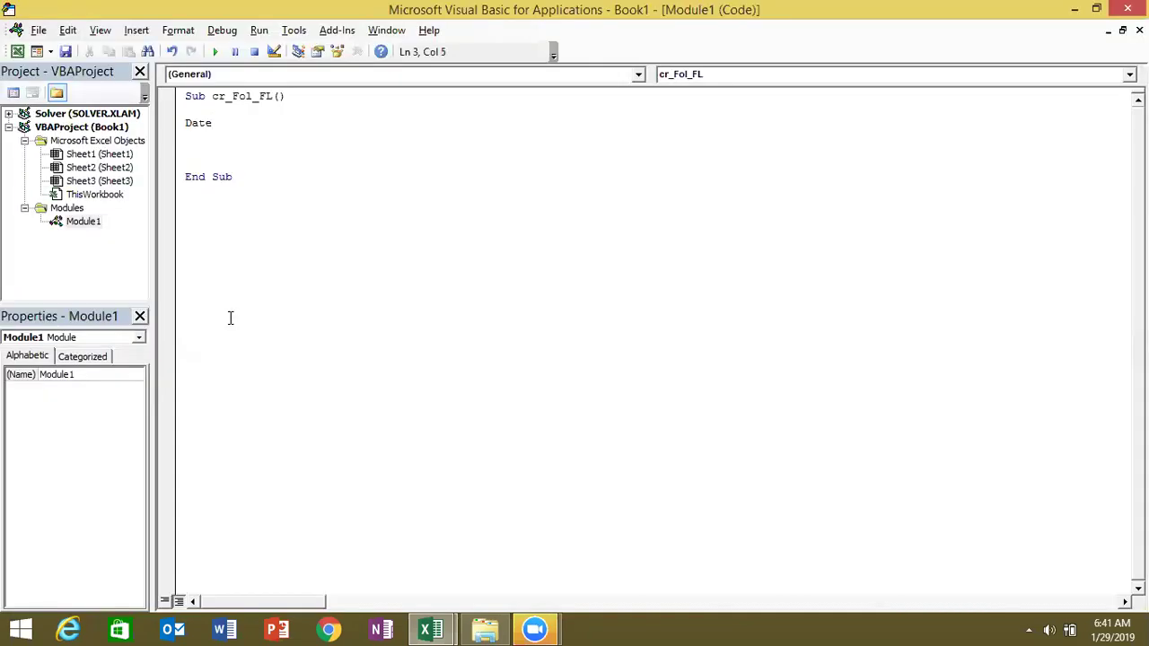
{"action": "key", "text": "Left"}
{"action": "key", "text": "Left"}
{"action": "key", "text": "Left"}
{"action": "type", "text": "y="}
- Finish the y = Date line, then put =YEAR(I2) in cell I3 showing 2019
{"action": "left_click", "coordinate": [190, 134]}
{"action": "left_click", "coordinate": [193, 123]}
{"action": "double_click", "coordinate": [188, 123]}
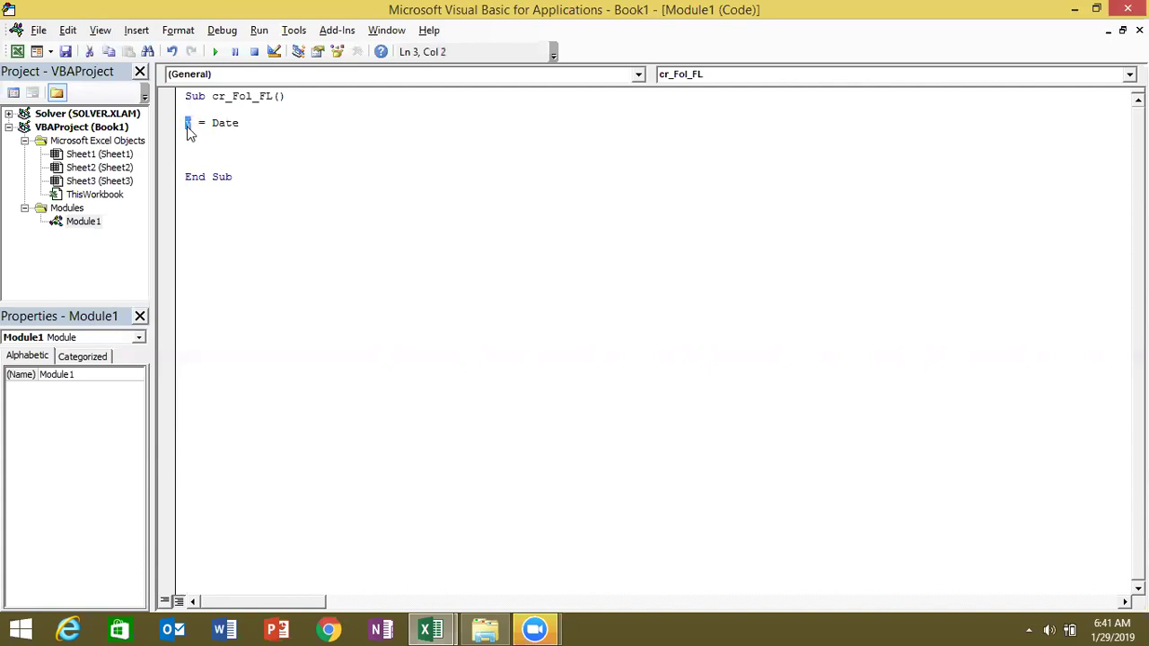
{"action": "key", "text": "alt+Tab"}
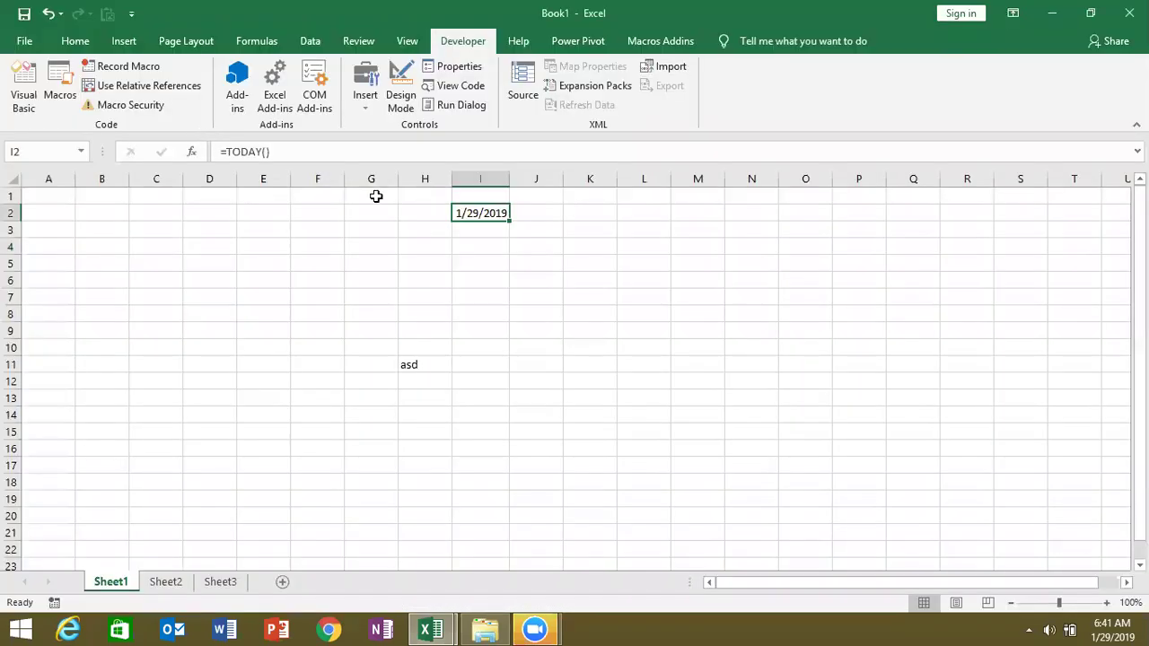
{"action": "left_click", "coordinate": [474, 232]}
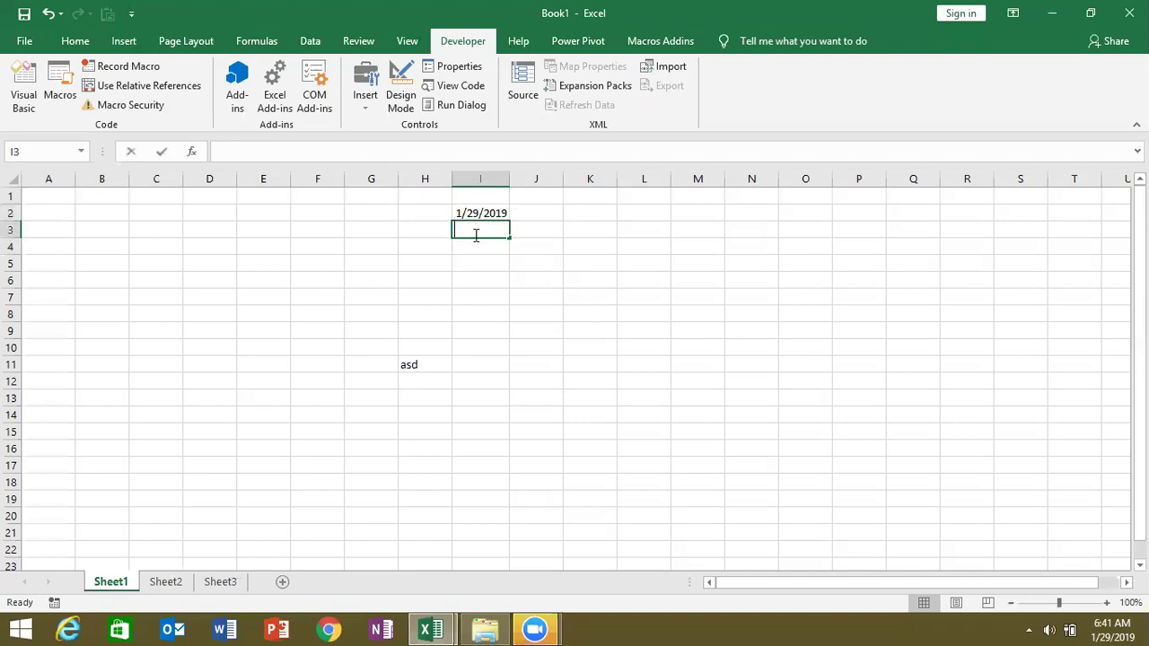
{"action": "type", "text": "=yea"}
{"action": "key", "text": "Tab"}
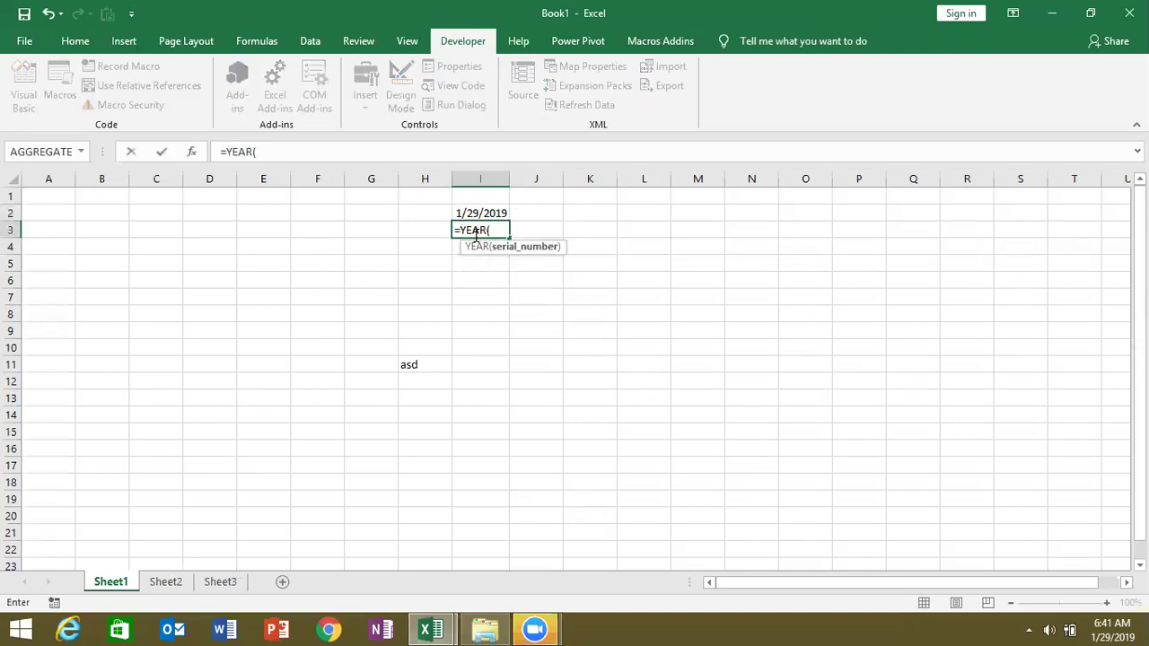
{"action": "key", "text": "Up"}
{"action": "key", "text": "Return"}
{"action": "left_click", "coordinate": [475, 232]}
{"action": "key", "text": "alt+Tab"}
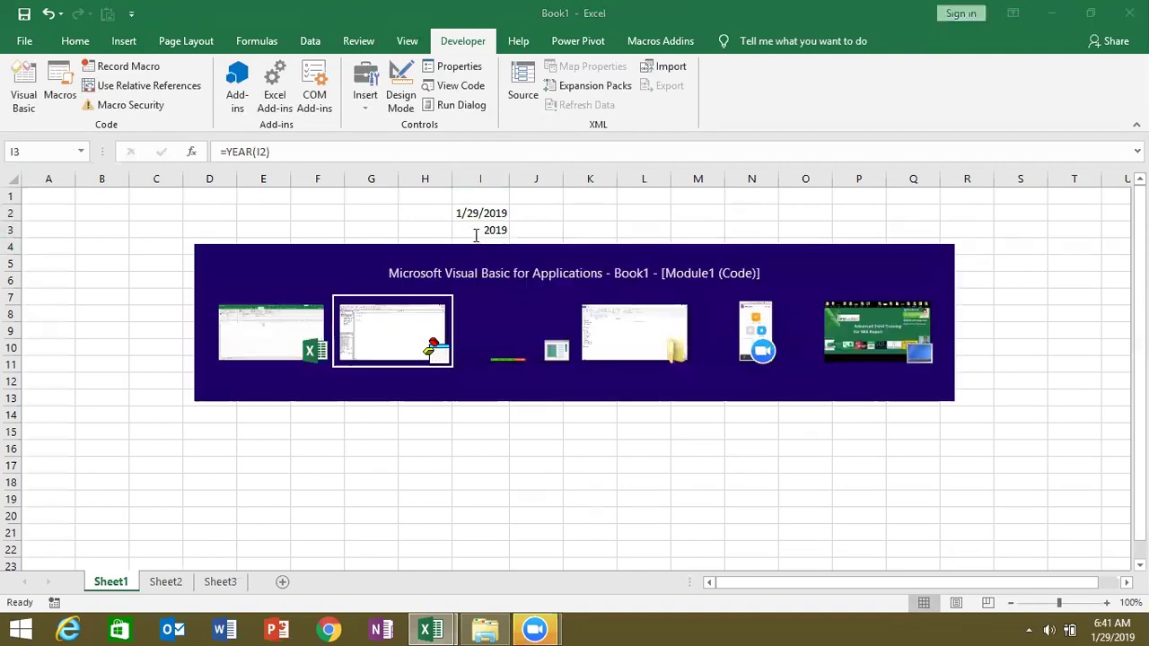
- Wrap Date in Year() so the statement reads y = Year(Date)
{"action": "left_click", "coordinate": [212, 125]}
{"action": "type", "text": "year"}
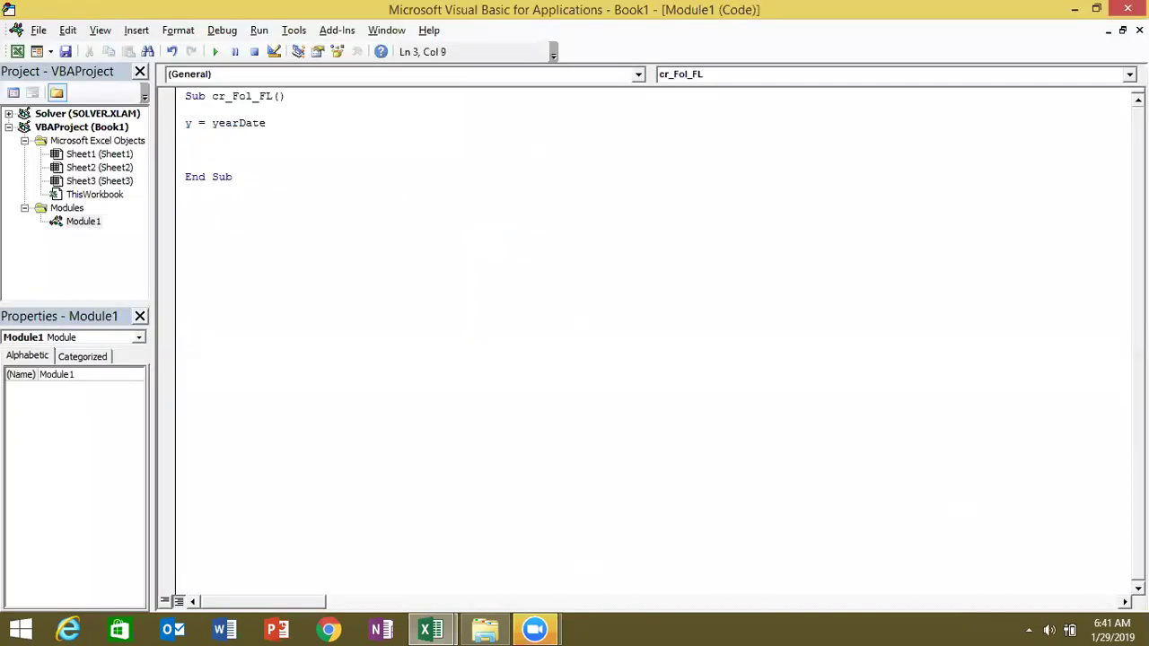
{"action": "type", "text": "("}
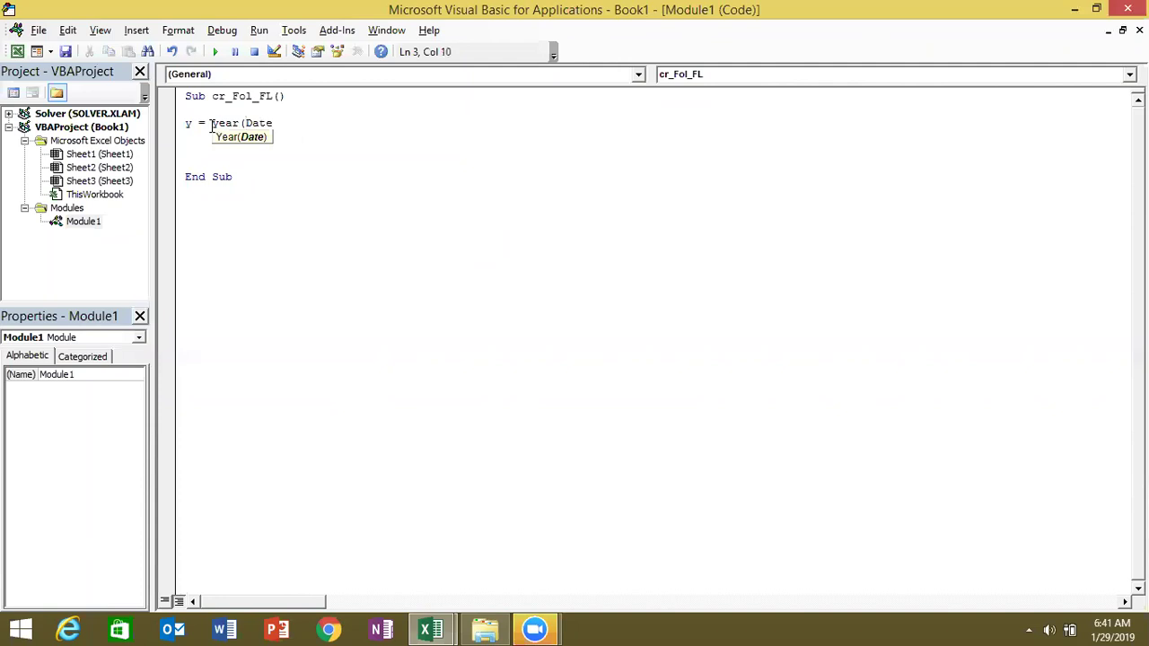
{"action": "left_click", "coordinate": [281, 122]}
{"action": "type", "text": ")"}
{"action": "left_click", "coordinate": [196, 145]}
{"action": "double_click", "coordinate": [188, 125]}
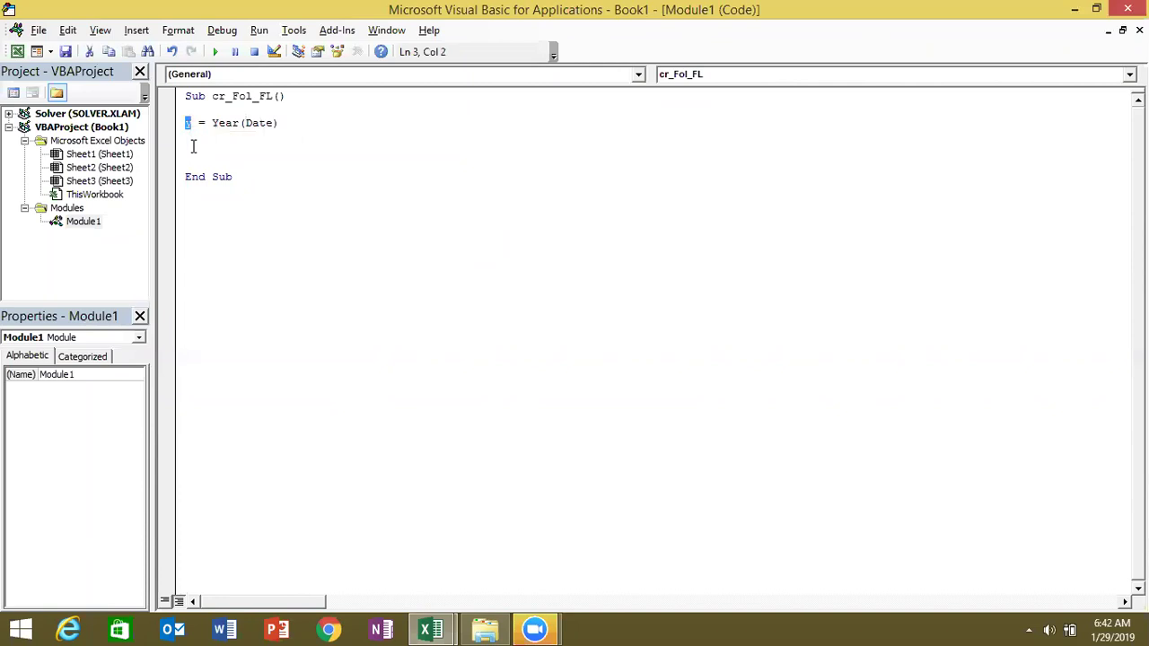
{"action": "left_click", "coordinate": [193, 146]}
{"action": "left_click", "coordinate": [193, 145]}
{"action": "key", "text": "alt+F11"}
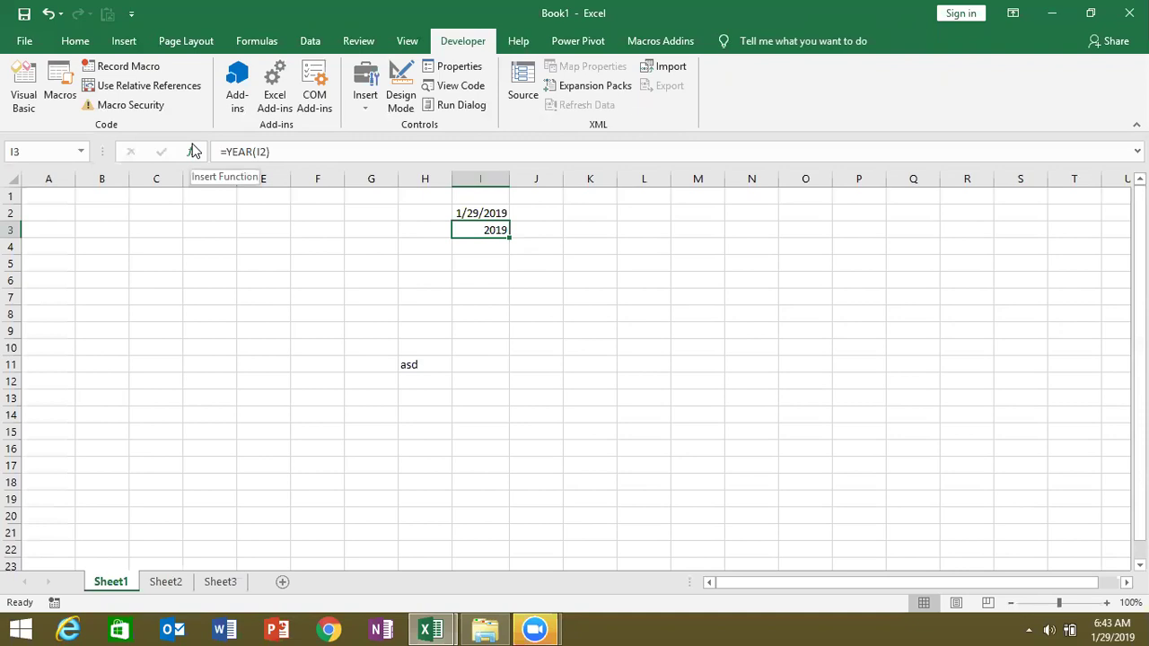
{"action": "key", "text": "alt+F11"}
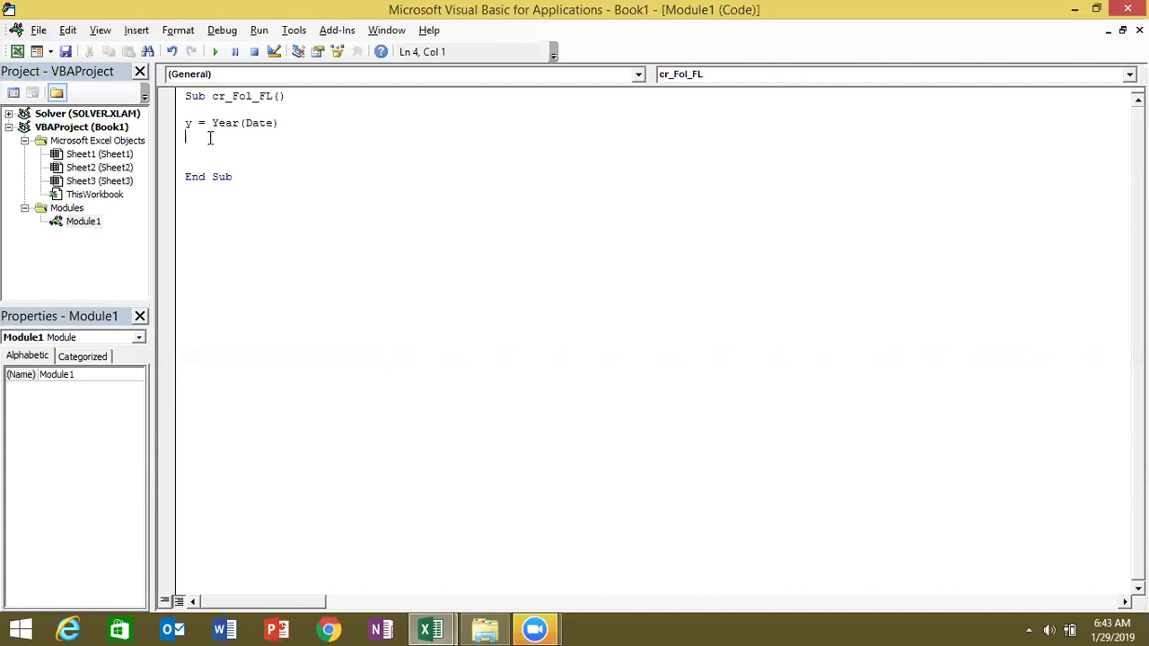
- Add the line m = Month(Date) below the Year statement
{"action": "double_click", "coordinate": [194, 124]}
{"action": "left_click", "coordinate": [195, 125]}
{"action": "left_click", "coordinate": [188, 110]}
{"action": "left_click", "coordinate": [187, 123]}
{"action": "left_click", "coordinate": [188, 135]}
{"action": "key", "text": "Return"}
{"action": "left_click", "coordinate": [186, 137]}
{"action": "type", "text": "m"}
{"action": "type", "text": "="}
{"action": "type", "text": "month"}
{"action": "type", "text": "(date"}
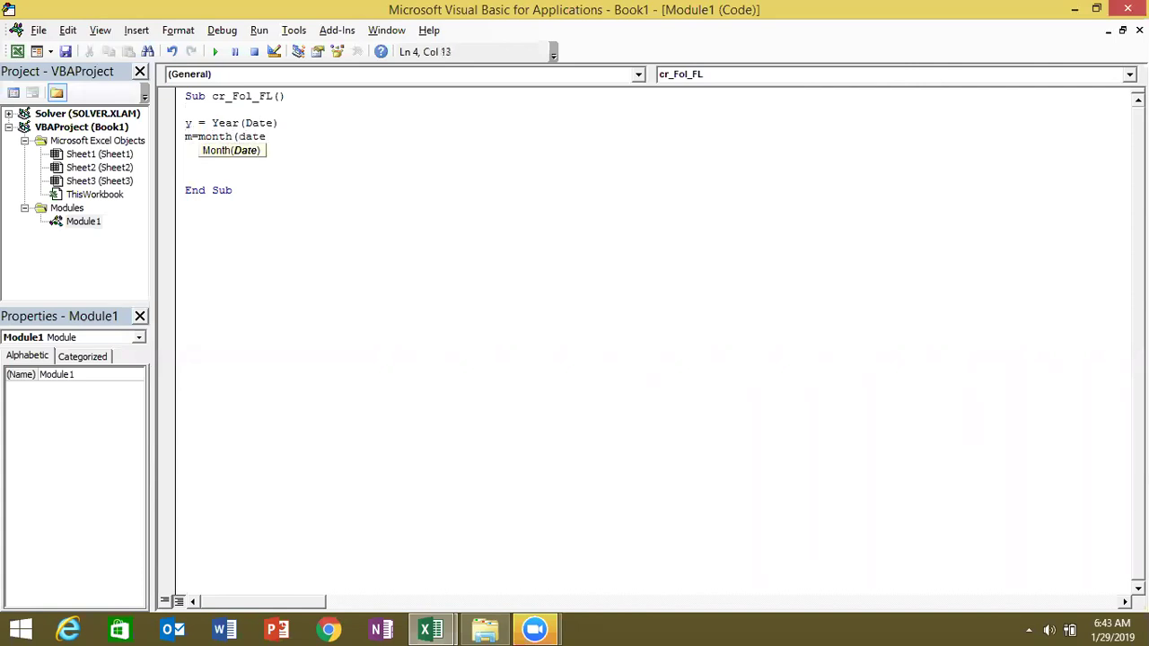
{"action": "type", "text": ")"}
{"action": "key", "text": "Return"}
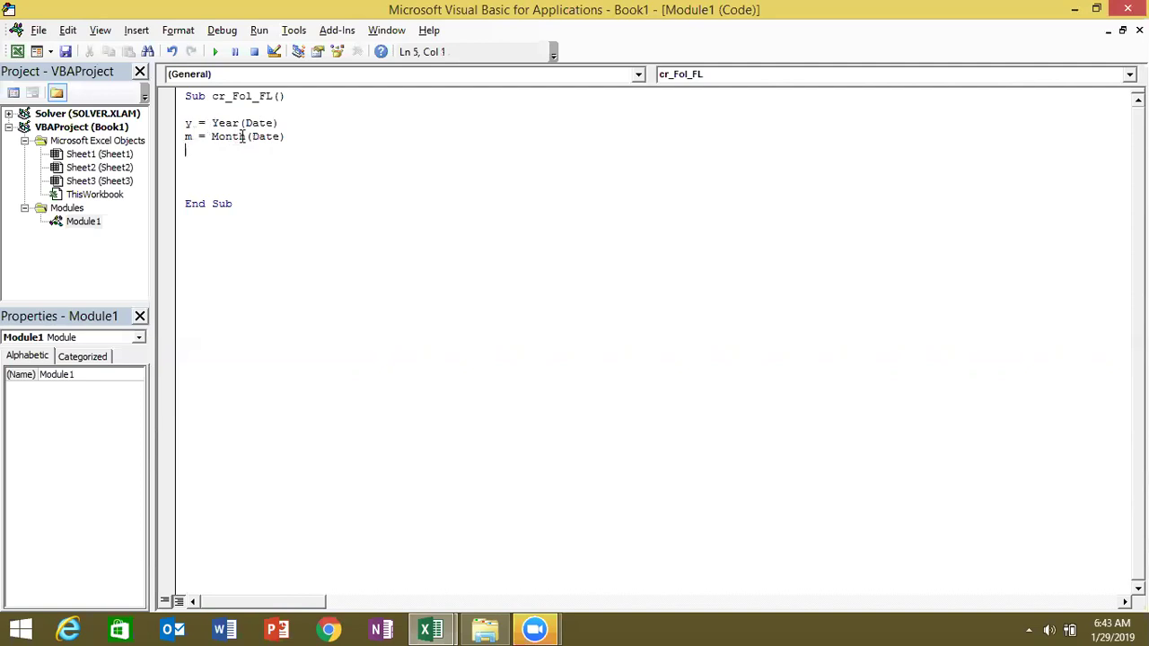
{"action": "left_click", "coordinate": [243, 136]}
{"action": "type", "text": "("}
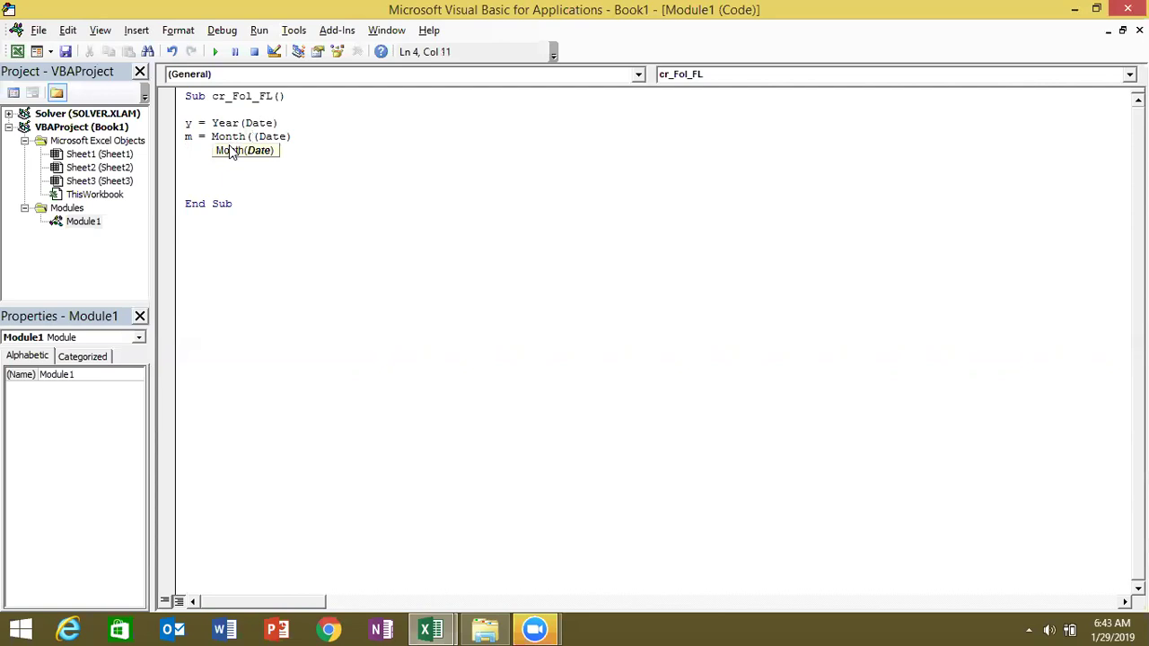
{"action": "key", "text": "BackSpace"}
- Add the line d = Day(Date) below the Month statement
{"action": "left_click", "coordinate": [229, 148]}
{"action": "type", "text": "d="}
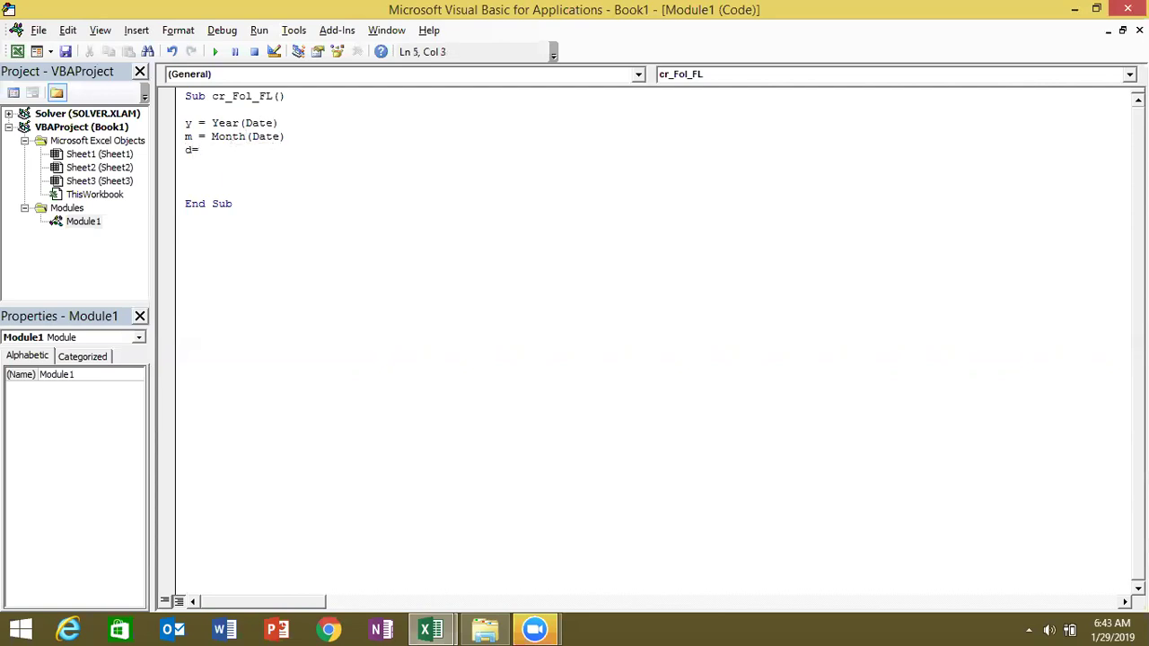
{"action": "type", "text": "day"}
{"action": "type", "text": "(date)"}
{"action": "key", "text": "Return"}
{"action": "key", "text": "Return"}
{"action": "key", "text": "Up"}
{"action": "key", "text": "Up"}
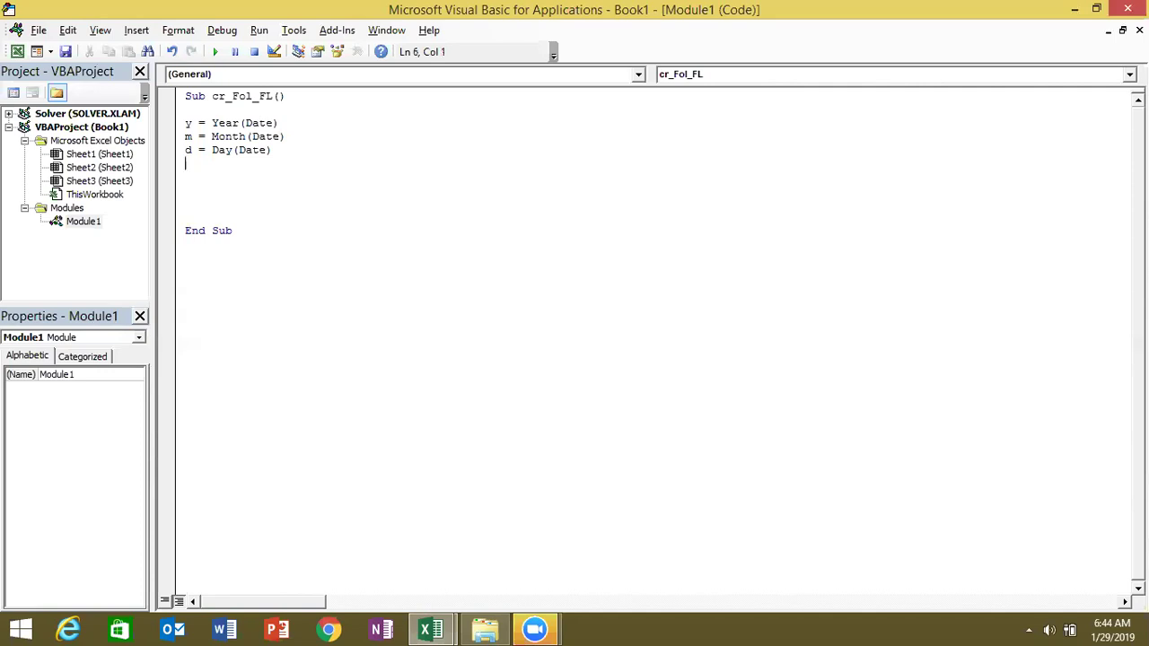
- Insert MkDir "D:\2019" on a new line after the Day statement
{"action": "key", "text": "Return"}
{"action": "type", "text": "mkdir"}
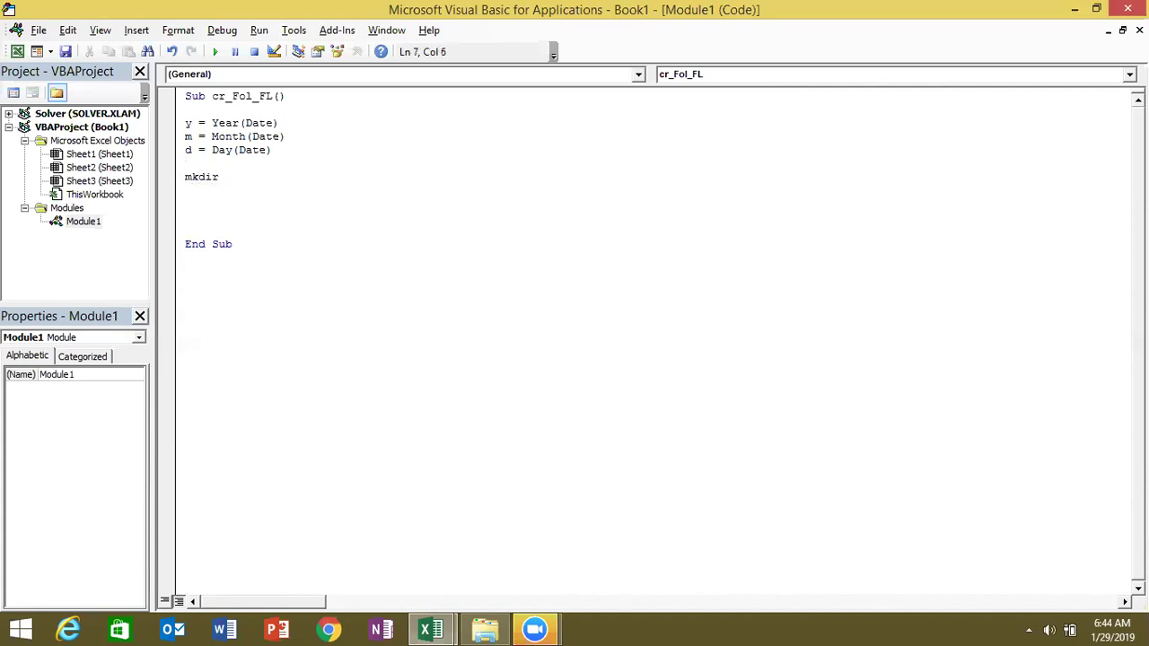
{"action": "type", "text": " \"D:\\2019\""}
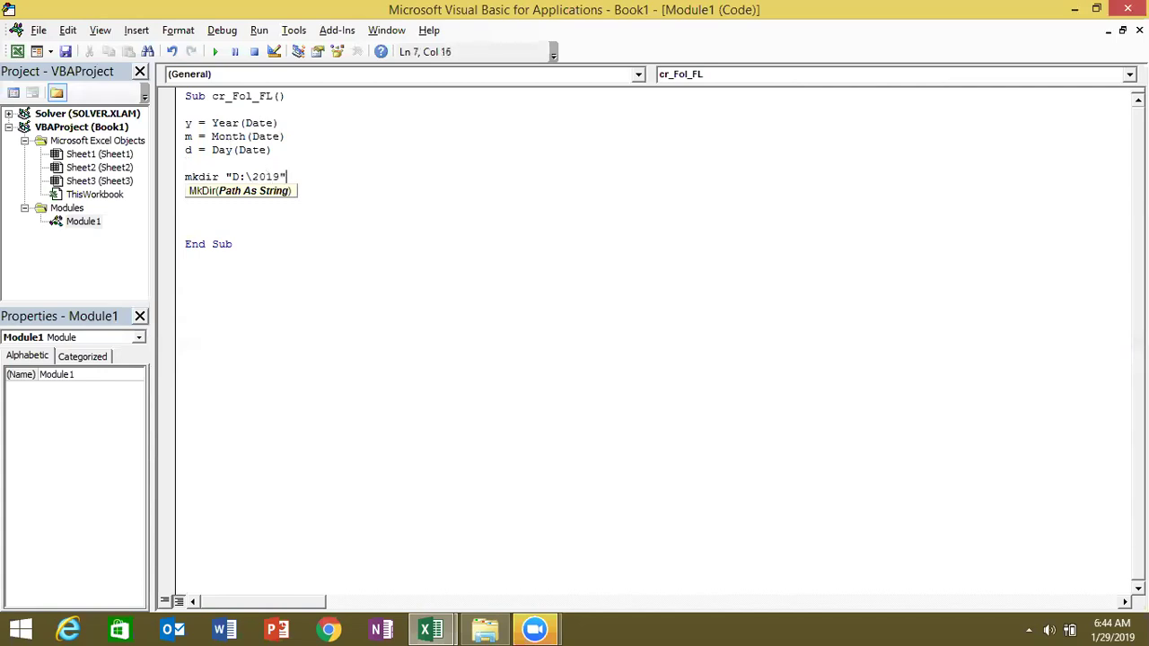
{"action": "left_click", "coordinate": [261, 229]}
{"action": "key", "text": "alt+Tab"}
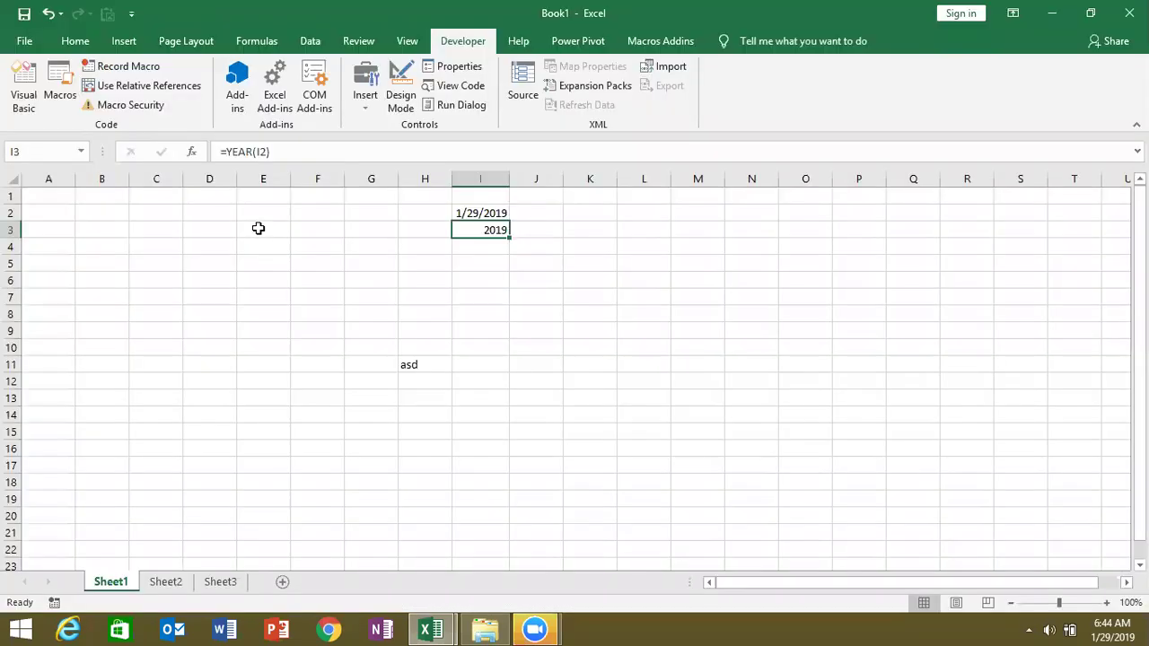
{"action": "key", "text": "alt+Tab"}
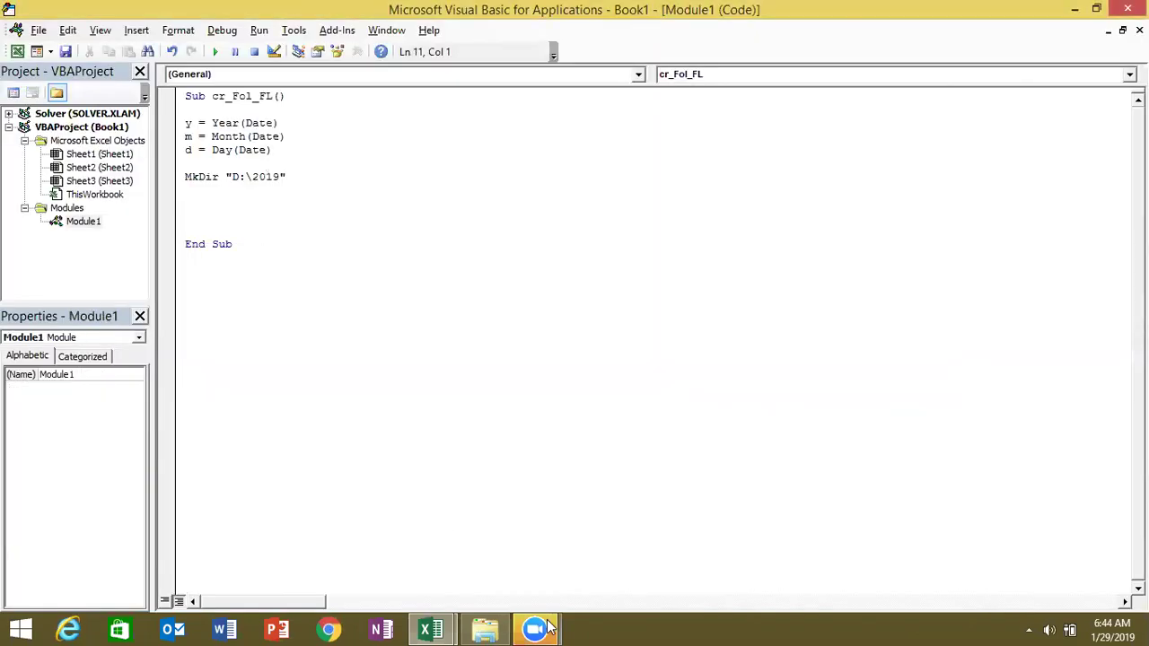
- Delete the empty 2019 folder from Local Disk (D:) and return to the MkDir line in the macro
{"action": "left_click", "coordinate": [485, 629]}
{"action": "left_click", "coordinate": [290, 132]}
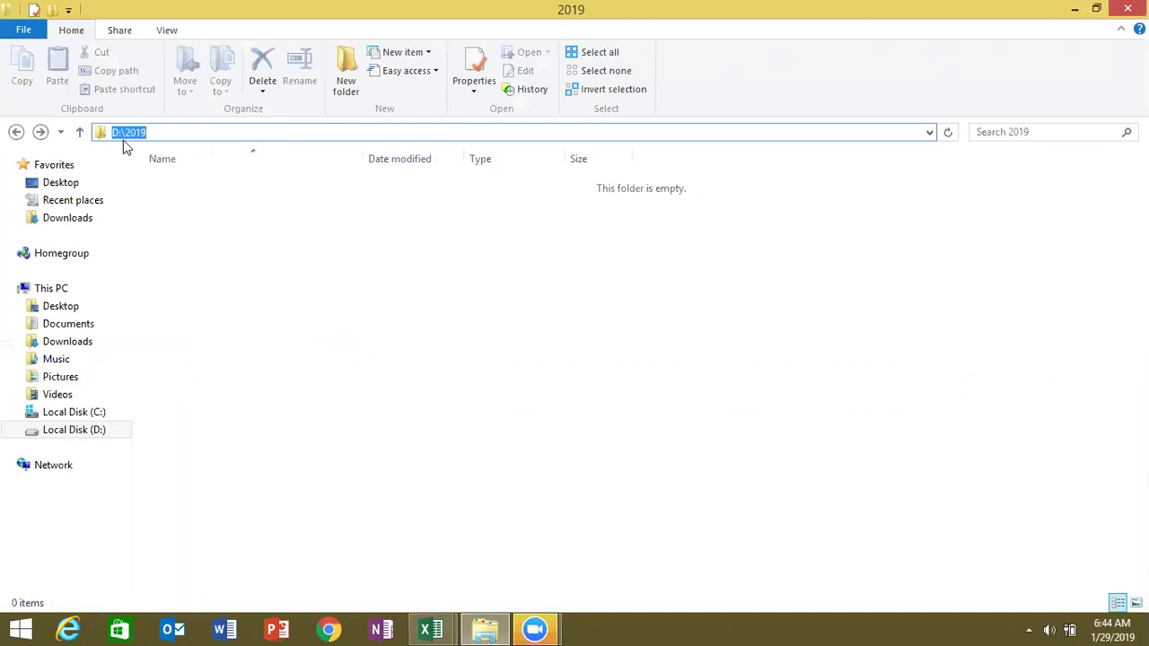
{"action": "left_click", "coordinate": [16, 132]}
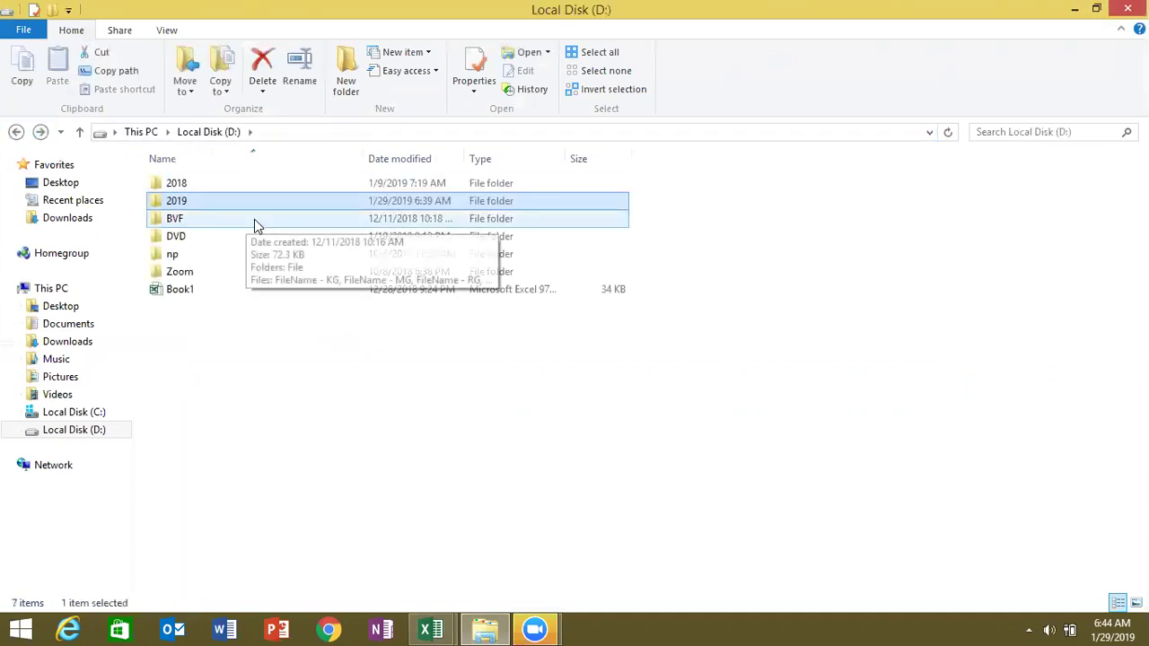
{"action": "key", "text": "Delete"}
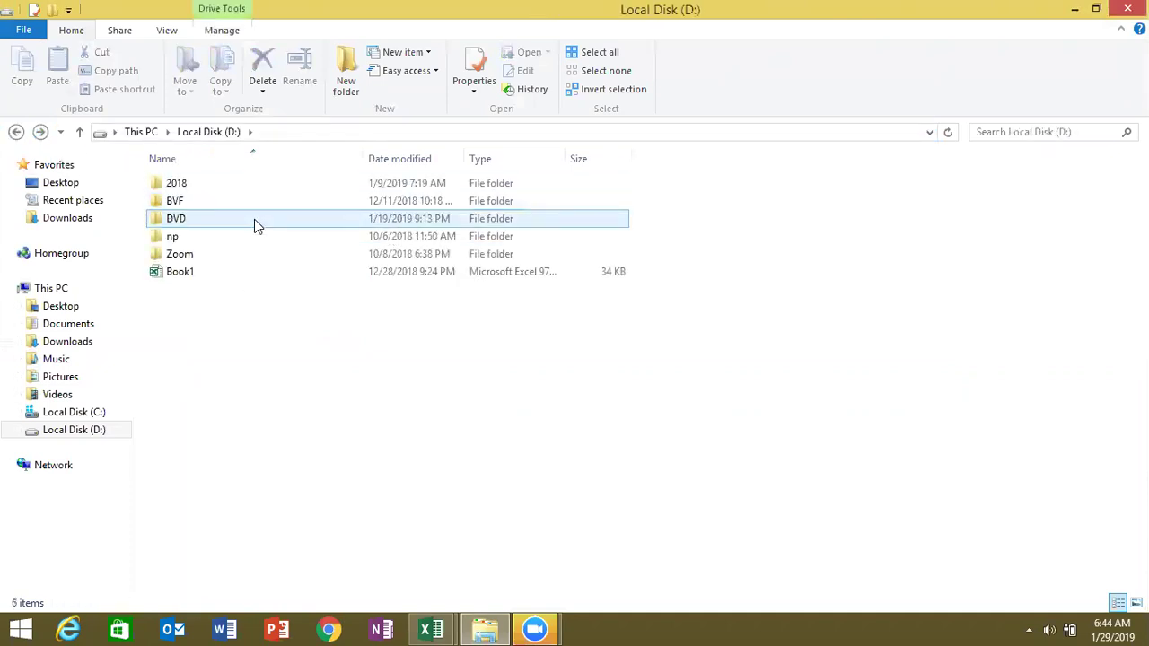
{"action": "key", "text": "alt+Tab"}
{"action": "left_click", "coordinate": [237, 177]}
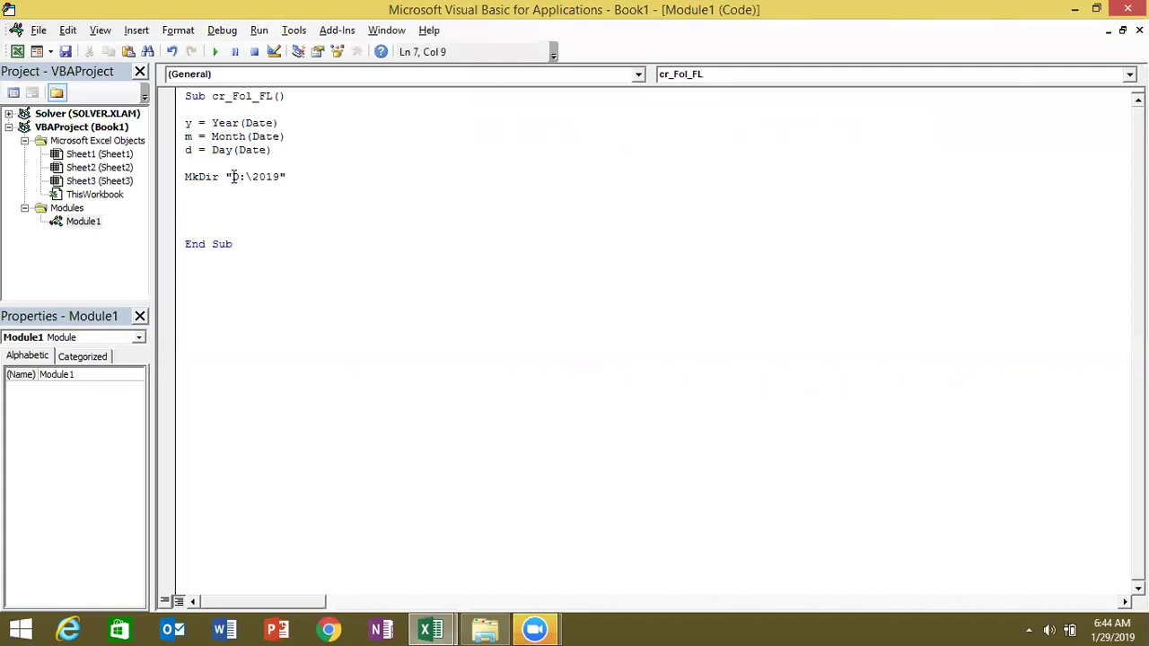
- Duplicate the MkDir "D:\2019" line and append \1 for the month folder
{"action": "left_click_drag", "start_coordinate": [231, 177], "coordinate": [279, 177]}
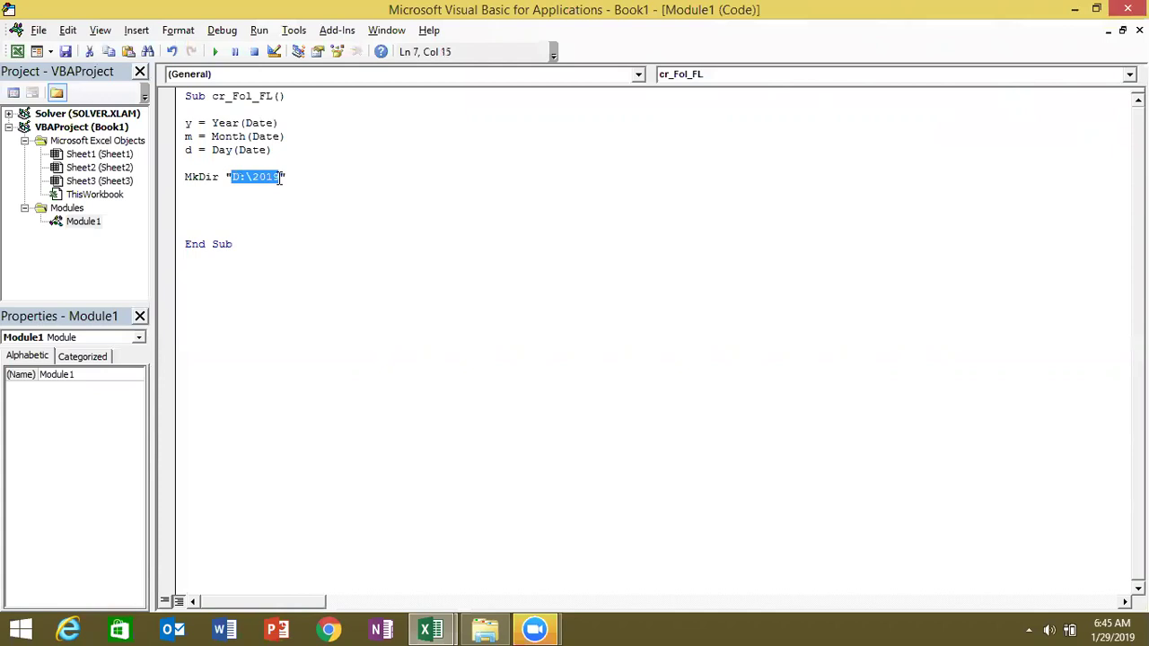
{"action": "left_click", "coordinate": [281, 177]}
{"action": "left_click", "coordinate": [271, 192]}
{"action": "double_click", "coordinate": [254, 177]}
{"action": "left_click", "coordinate": [183, 179]}
{"action": "key", "text": "shift+Down"}
{"action": "key", "text": "ctrl+c"}
{"action": "key", "text": "Right"}
{"action": "key", "text": "ctrl+v"}
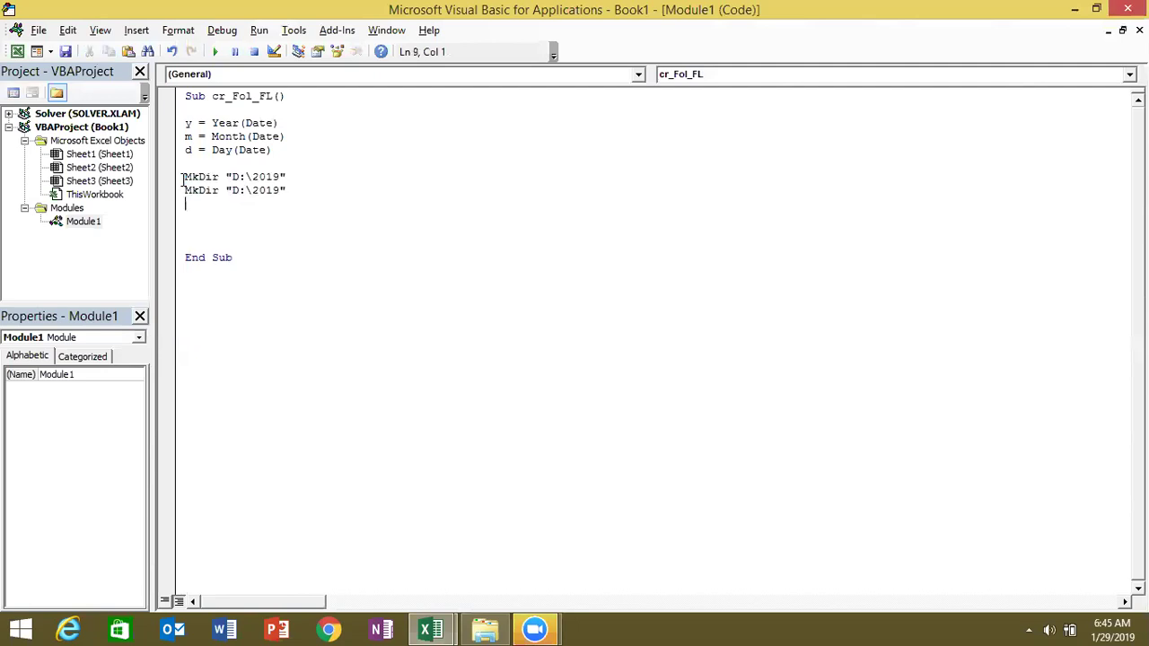
{"action": "left_click", "coordinate": [283, 190]}
{"action": "type", "text": "\\1"}
- Paste a third MkDir line and extend its path to D:\2019\1\29 for the day folder
{"action": "left_click", "coordinate": [259, 208]}
{"action": "key", "text": "ctrl+v"}
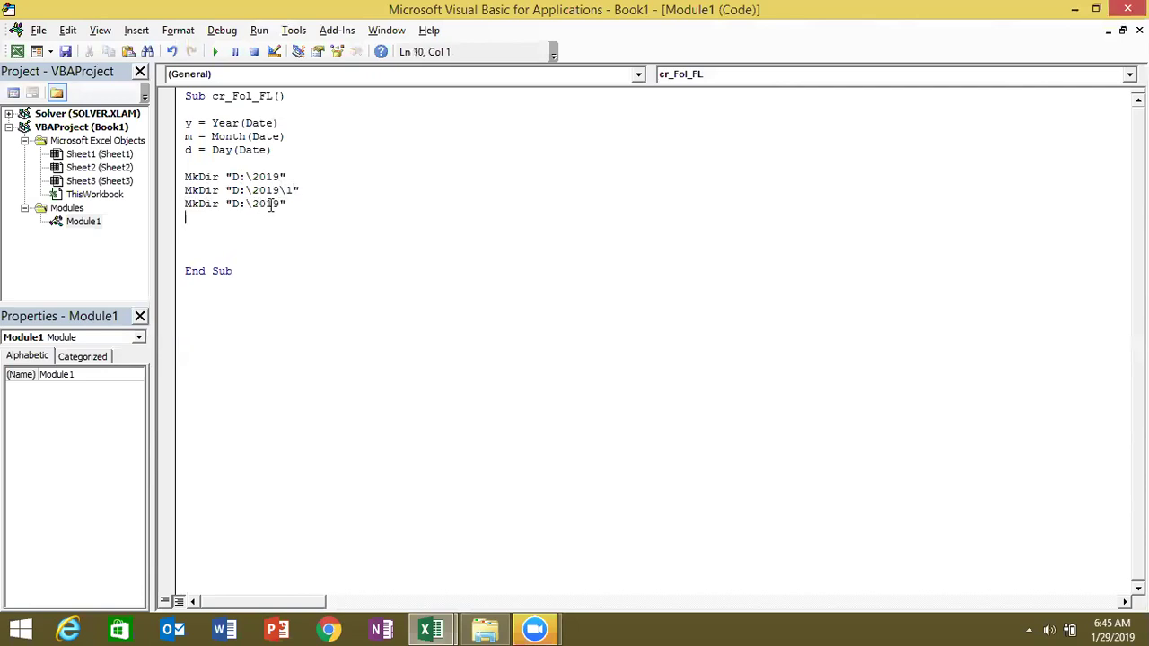
{"action": "left_click", "coordinate": [284, 204]}
{"action": "type", "text": "\\1\\2"}
{"action": "type", "text": "9"}
{"action": "left_click", "coordinate": [289, 233]}
- Correct the month and day paths so they read D:\2019\1 and D:\2019\1\29
{"action": "double_click", "coordinate": [277, 178]}
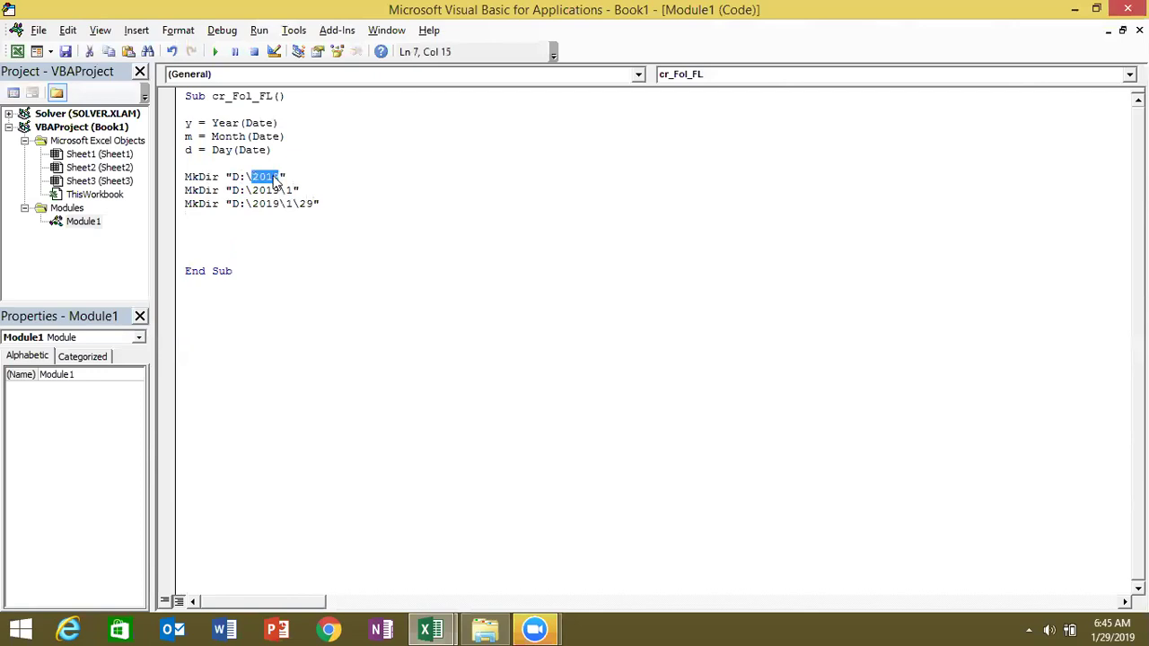
{"action": "left_click", "coordinate": [285, 190]}
{"action": "type", "text": "1"}
{"action": "left_click", "coordinate": [267, 203]}
{"action": "left_click", "coordinate": [294, 204]}
{"action": "type", "text": "\\"}
{"action": "left_click", "coordinate": [307, 205]}
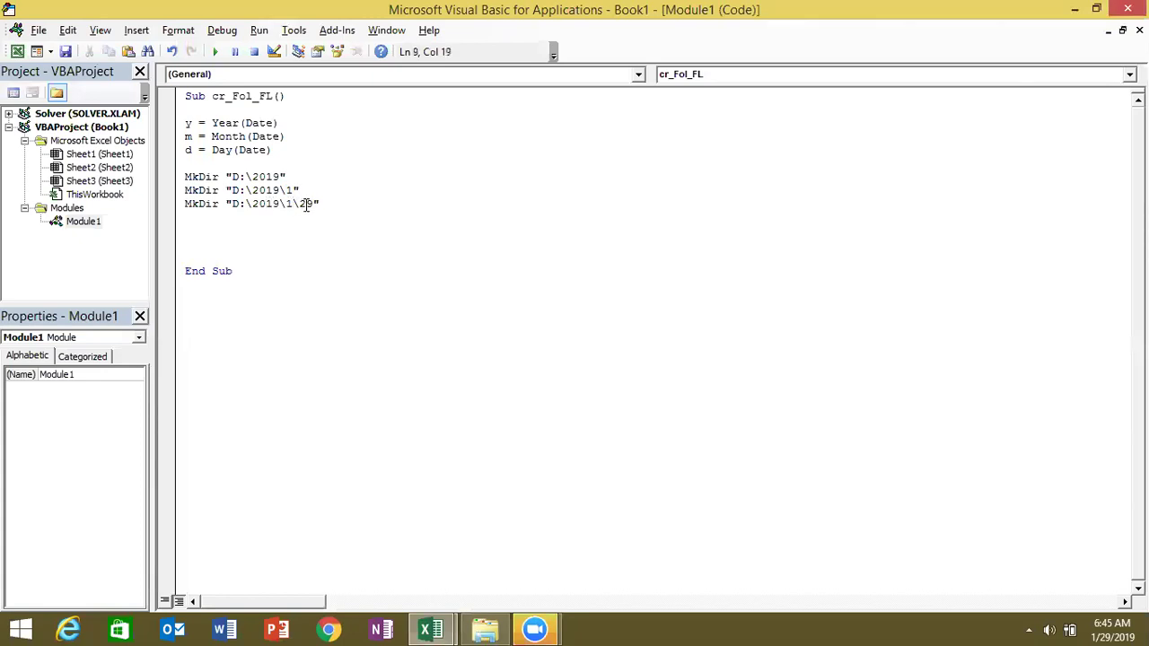
{"action": "double_click", "coordinate": [306, 204]}
- Match the hard-coded 2019, 1 and 29 in the paths to variables y, m and d
{"action": "double_click", "coordinate": [266, 177]}
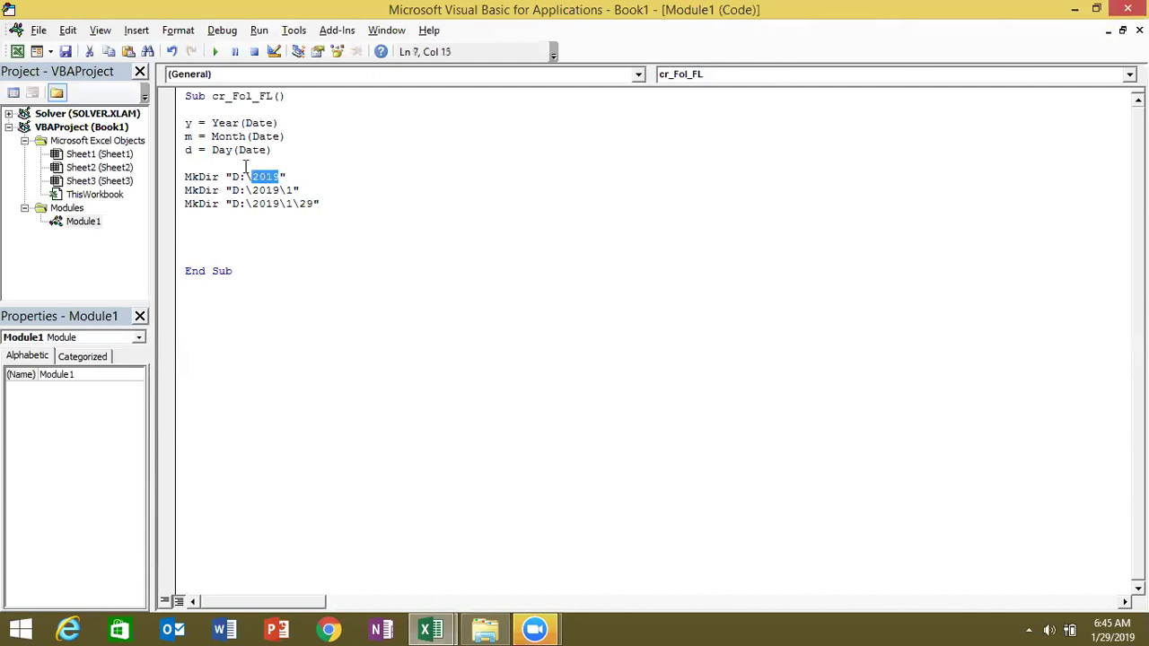
{"action": "double_click", "coordinate": [187, 126]}
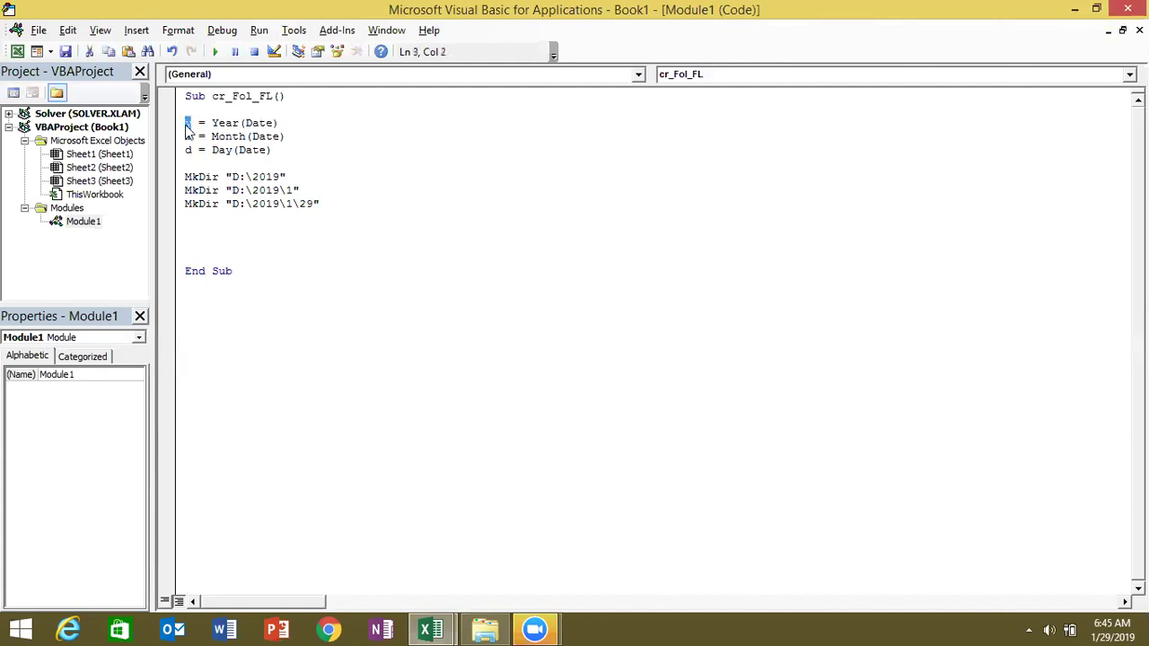
{"action": "double_click", "coordinate": [288, 190]}
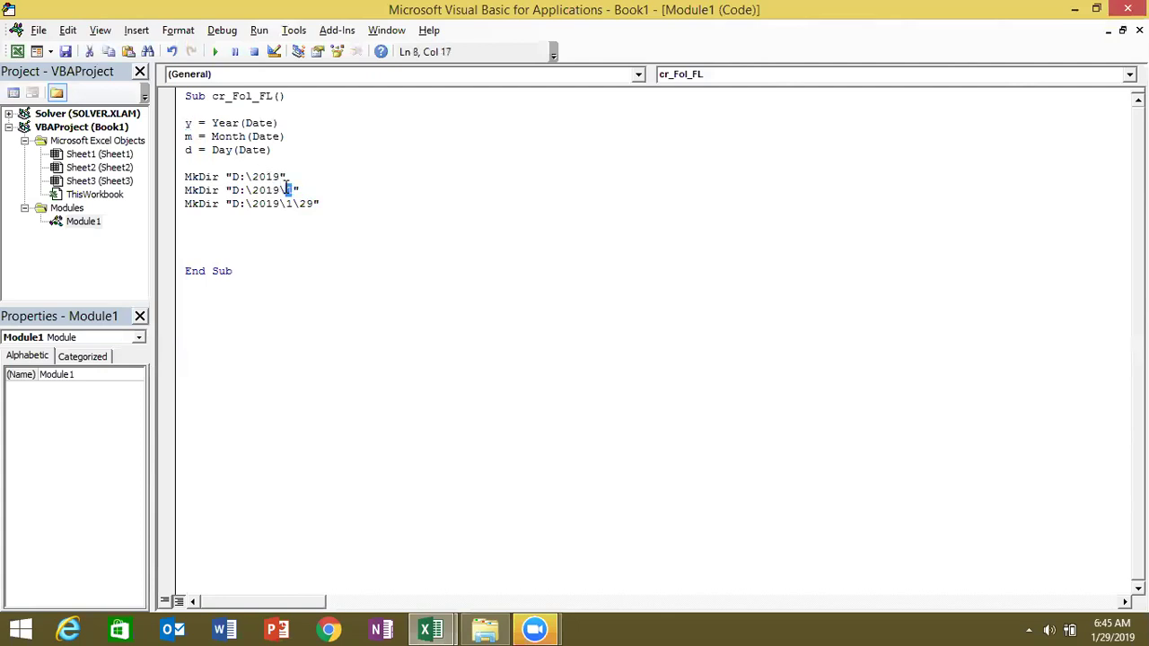
{"action": "double_click", "coordinate": [189, 136]}
{"action": "double_click", "coordinate": [305, 202]}
{"action": "double_click", "coordinate": [188, 151]}
- Enter a MONTH formula on the date in I2 in cell J3, returning 1
{"action": "key", "text": "alt+Tab"}
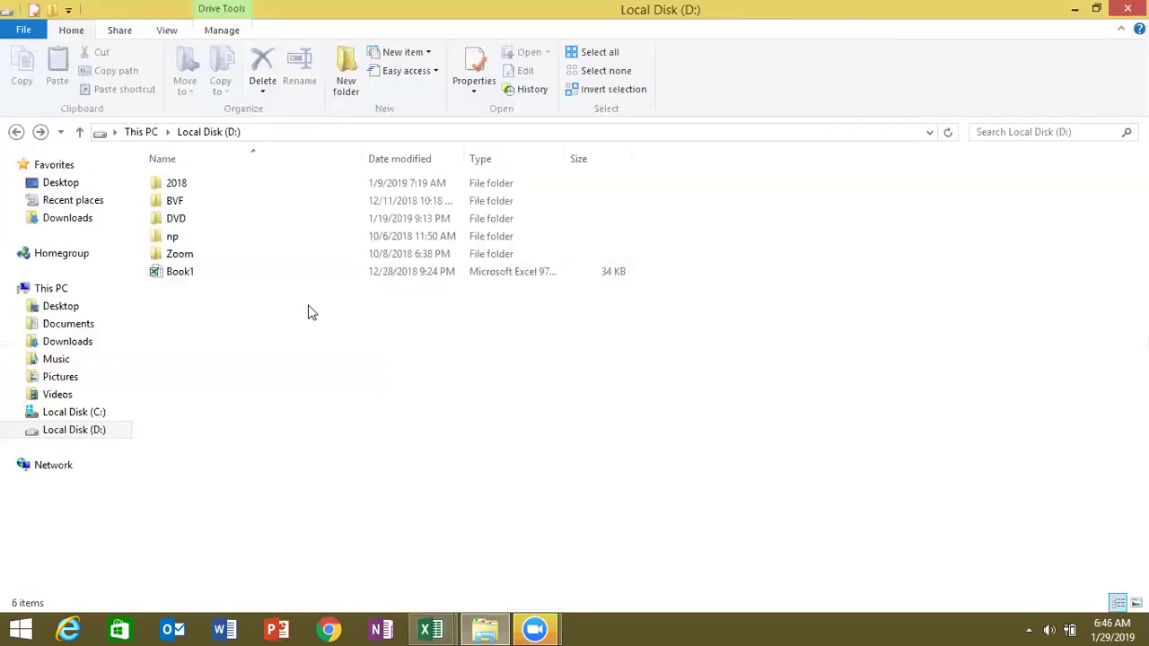
{"action": "key", "text": "alt+Tab"}
{"action": "key", "text": "alt+Tab"}
{"action": "left_click", "coordinate": [203, 246]}
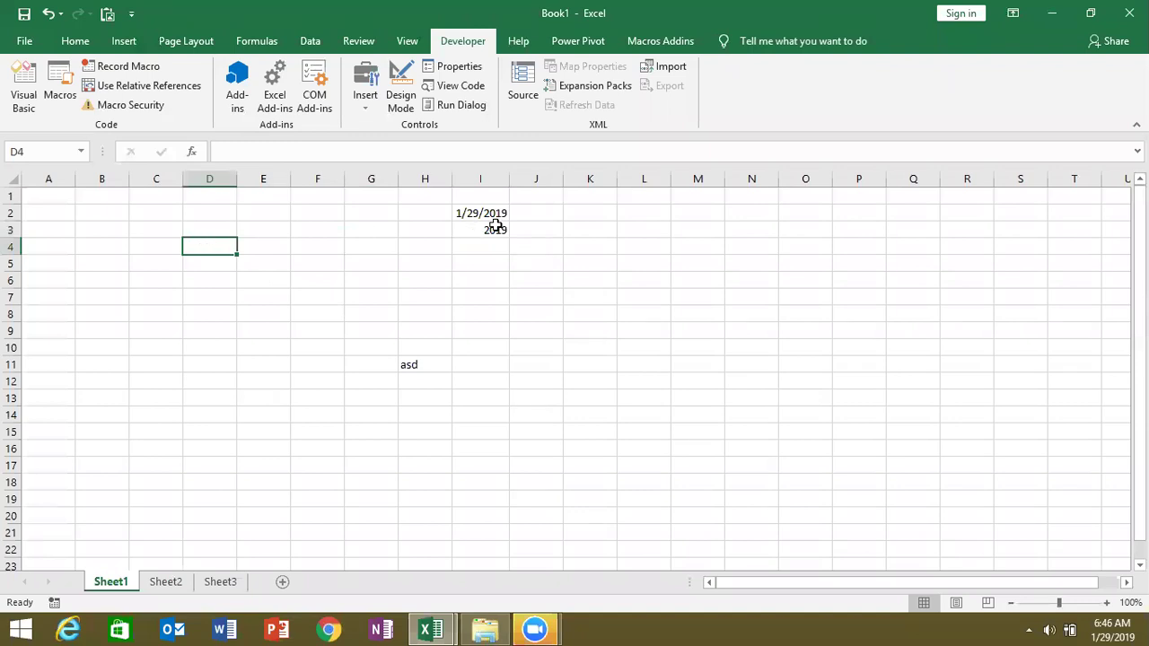
{"action": "left_click", "coordinate": [526, 231]}
{"action": "type", "text": "month"}
{"action": "key", "text": "BackSpace"}
{"action": "key", "text": "BackSpace"}
{"action": "key", "text": "BackSpace"}
{"action": "key", "text": "BackSpace"}
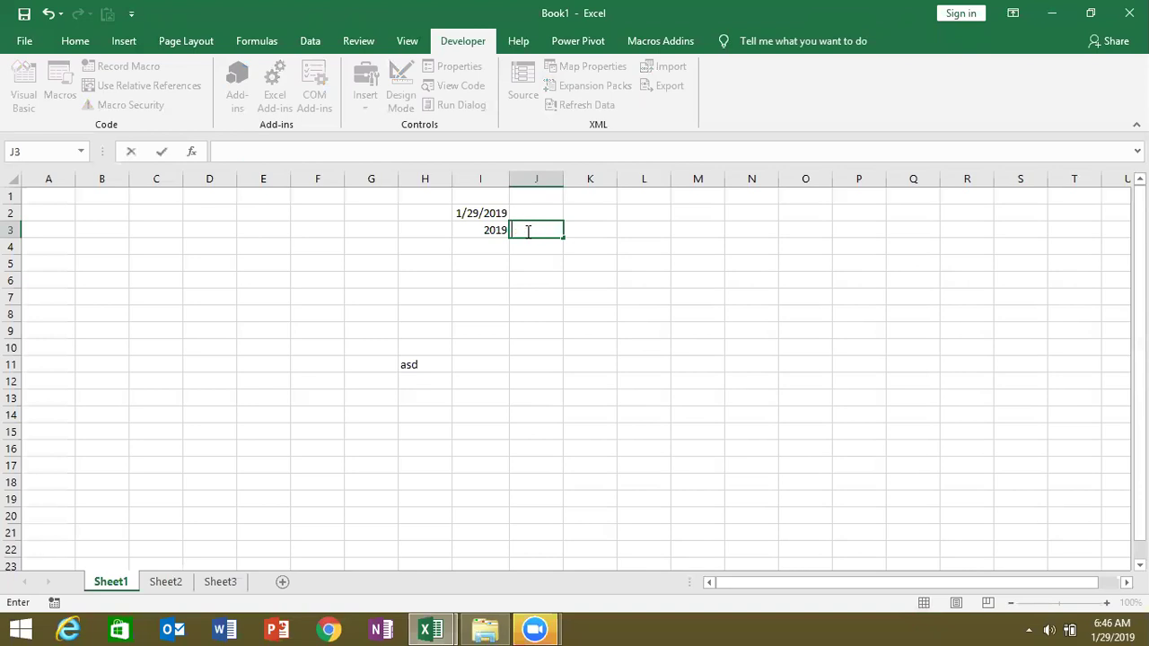
{"action": "type", "text": "=month"}
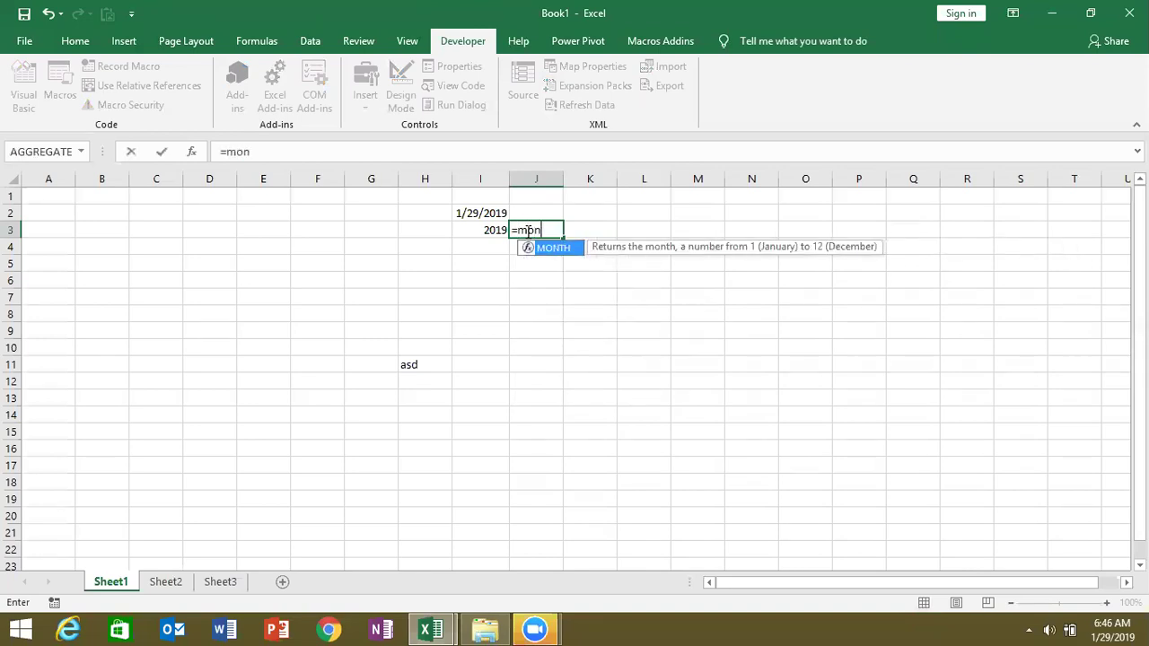
{"action": "key", "text": "Tab"}
{"action": "left_click", "coordinate": [490, 211]}
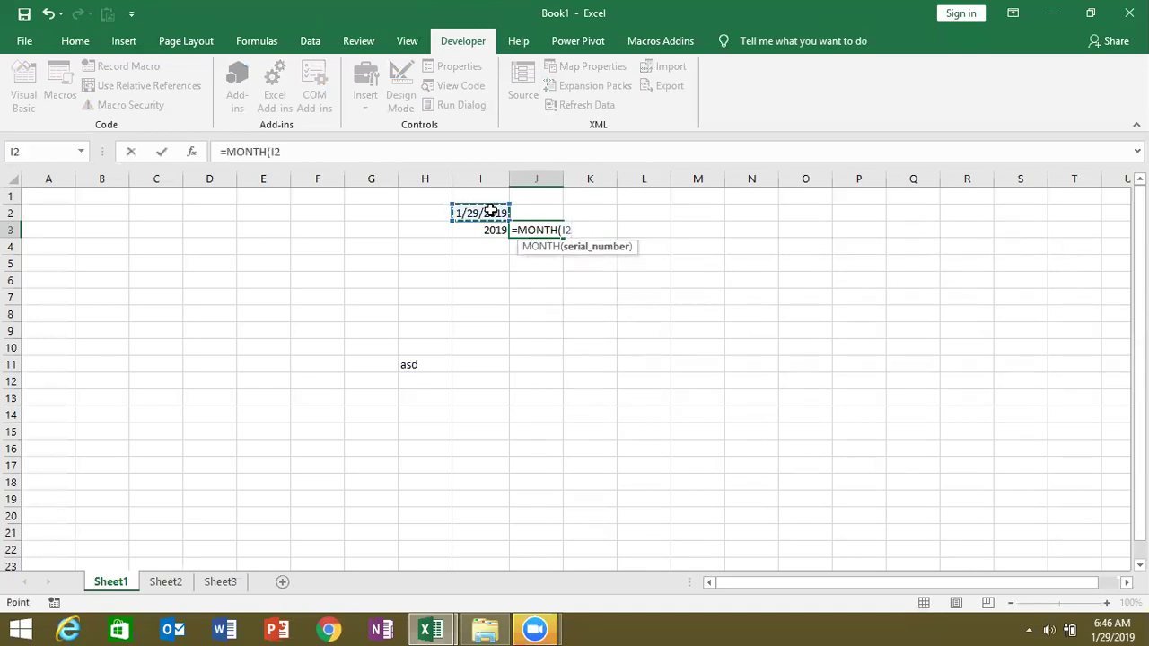
{"action": "key", "text": "Return"}
{"action": "key", "text": "Up"}
- Enter =I3&"\"&J3 in K3 so it shows 2019\1
{"action": "key", "text": "Right"}
{"action": "type", "text": "="}
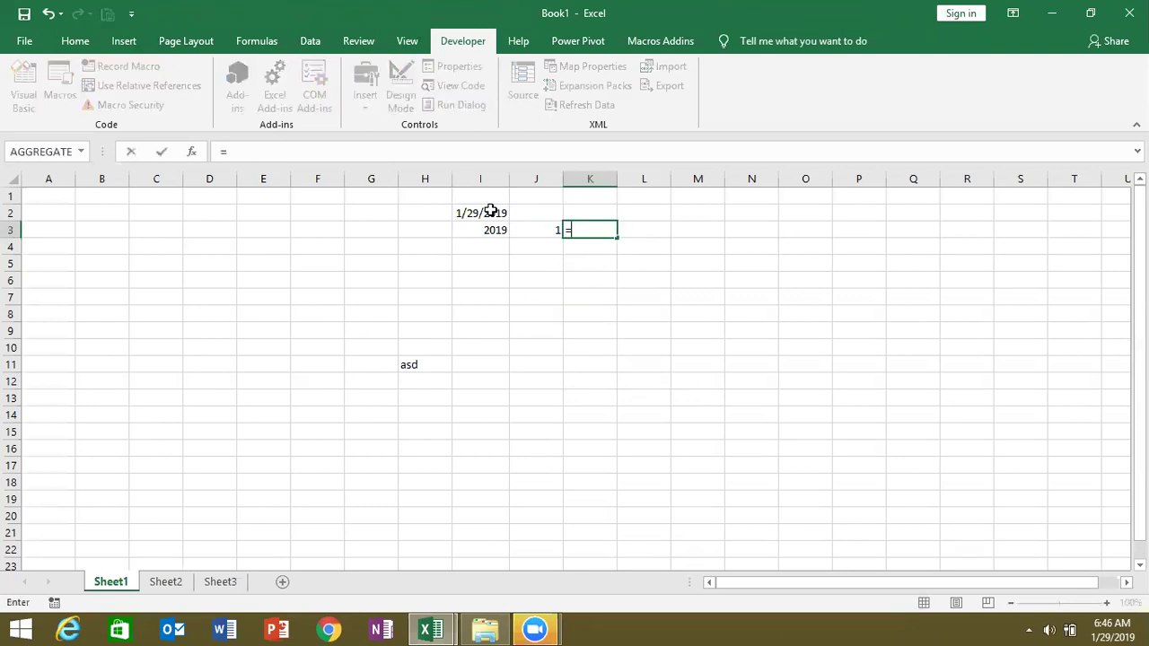
{"action": "left_click", "coordinate": [485, 228]}
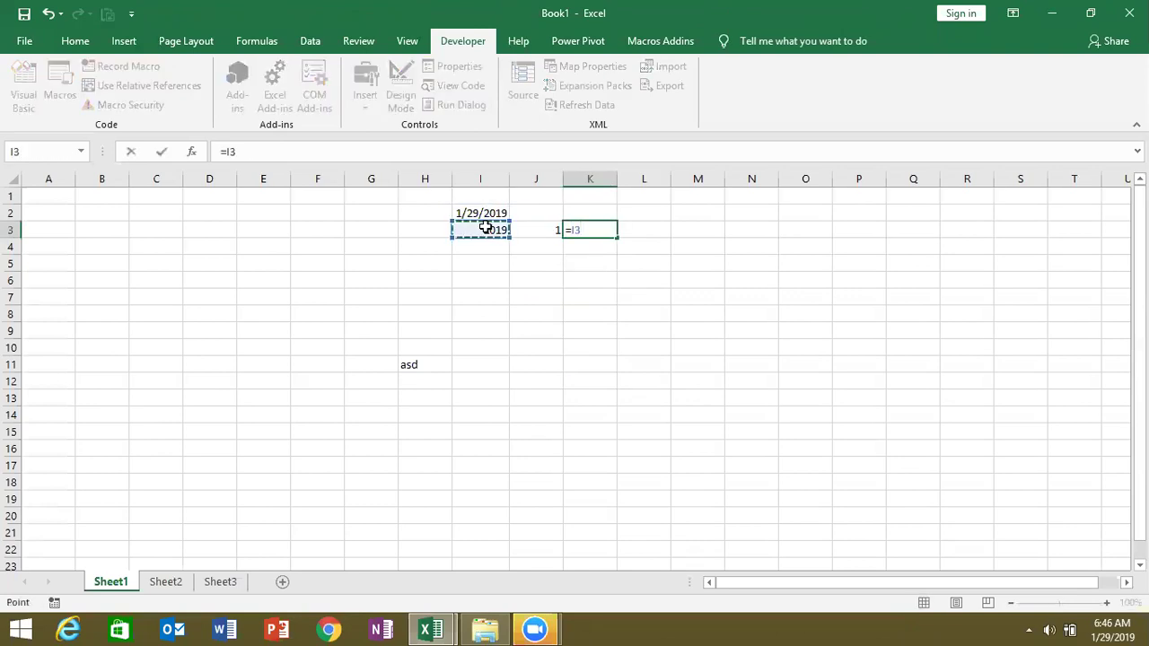
{"action": "type", "text": "&\"\\\""}
{"action": "type", "text": "&"}
{"action": "left_click", "coordinate": [537, 229]}
{"action": "key", "text": "ctrl+Return"}
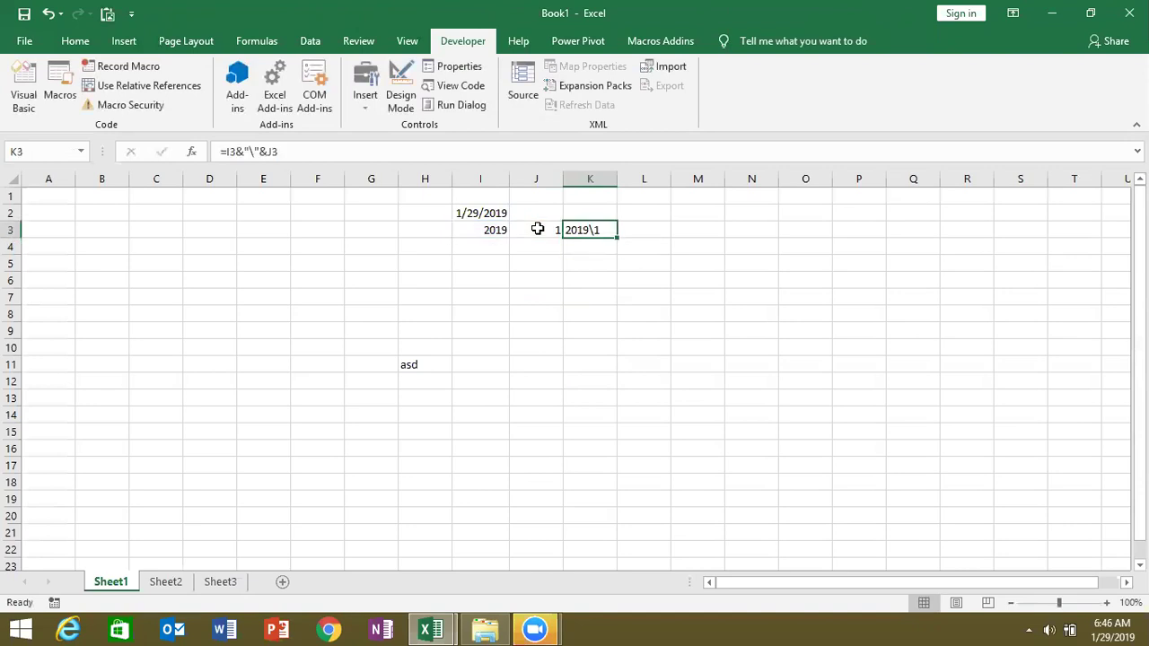
{"action": "key", "text": "alt+Tab"}
{"action": "key", "text": "alt+Tab"}
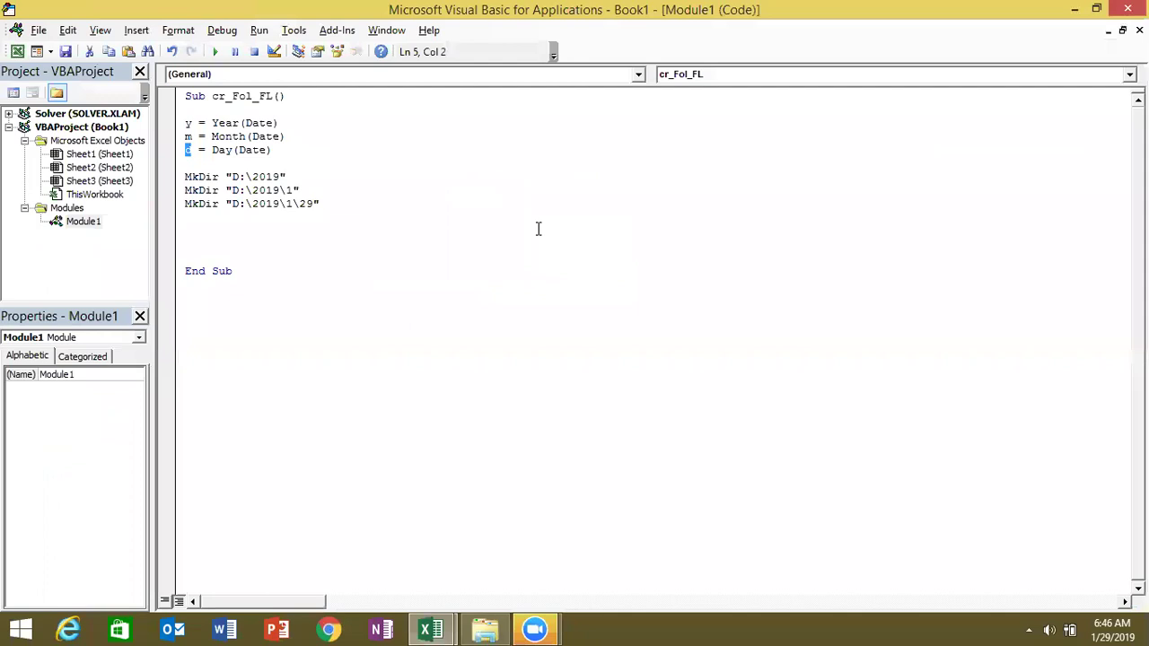
- Rewrite the year and month MkDir paths as "D:\" & y and "D:\" & y & "\" & m
{"action": "left_click", "coordinate": [282, 177]}
{"action": "key", "text": "BackSpace"}
{"action": "key", "text": "BackSpace"}
{"action": "key", "text": "BackSpace"}
{"action": "key", "text": "BackSpace"}
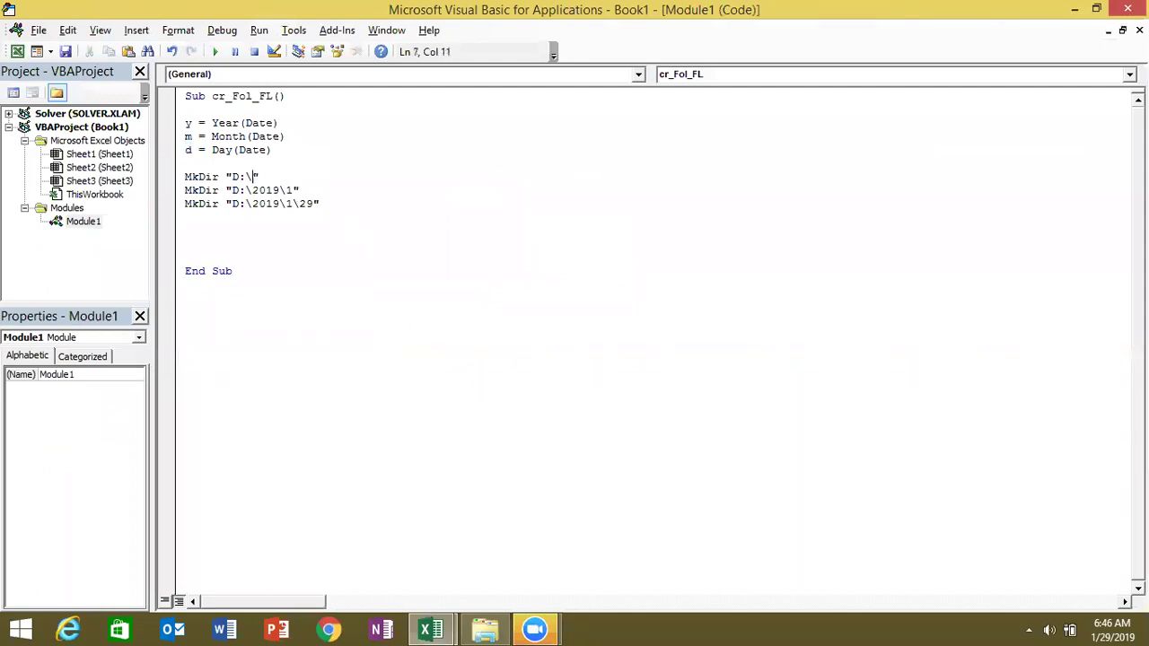
{"action": "type", "text": "& y"}
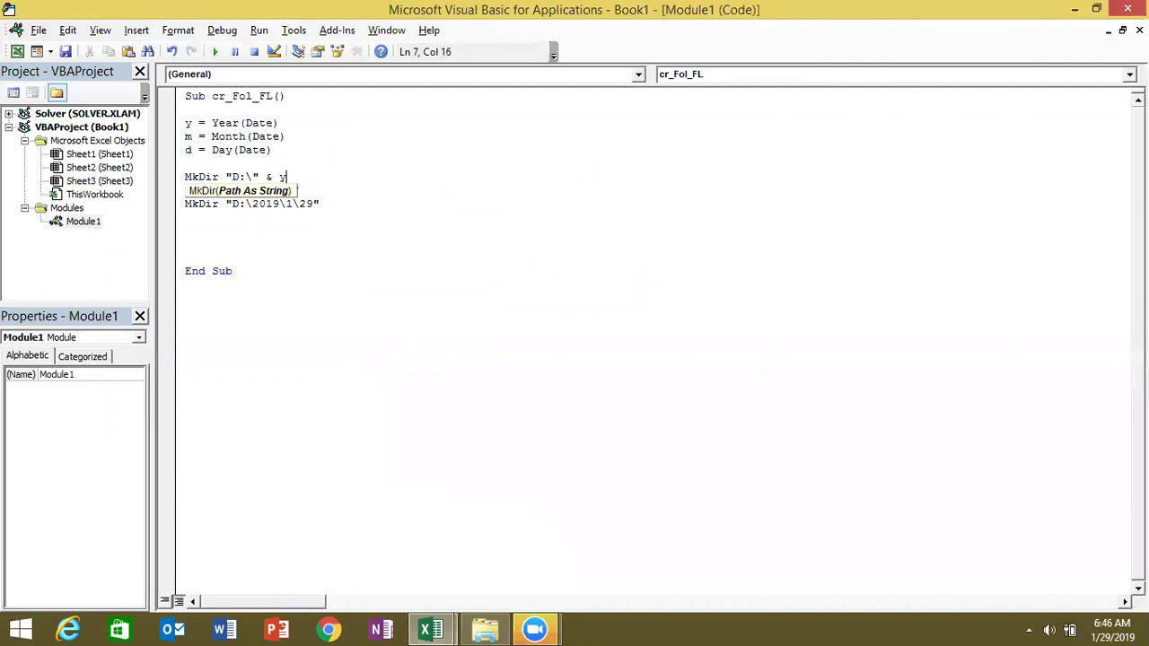
{"action": "left_click", "coordinate": [312, 213]}
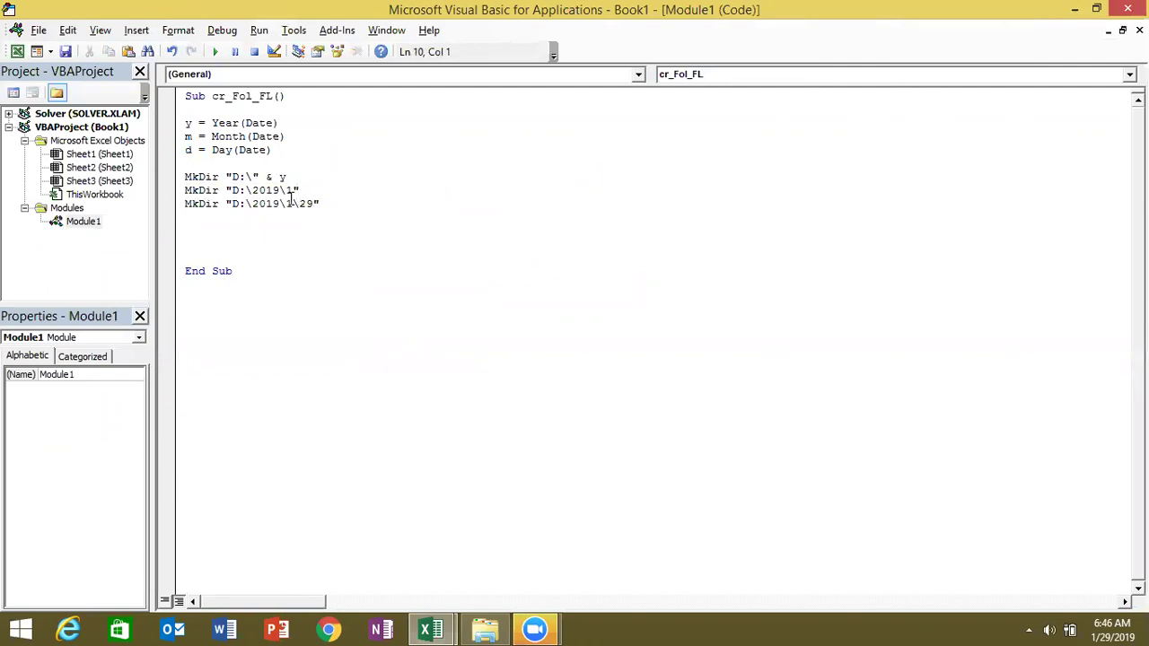
{"action": "left_click", "coordinate": [300, 191]}
{"action": "key", "text": "BackSpace"}
{"action": "key", "text": "BackSpace"}
{"action": "key", "text": "BackSpace"}
{"action": "key", "text": "BackSpace"}
{"action": "key", "text": "BackSpace"}
{"action": "key", "text": "BackSpace"}
{"action": "key", "text": "BackSpace"}
{"action": "type", "text": "\" "}
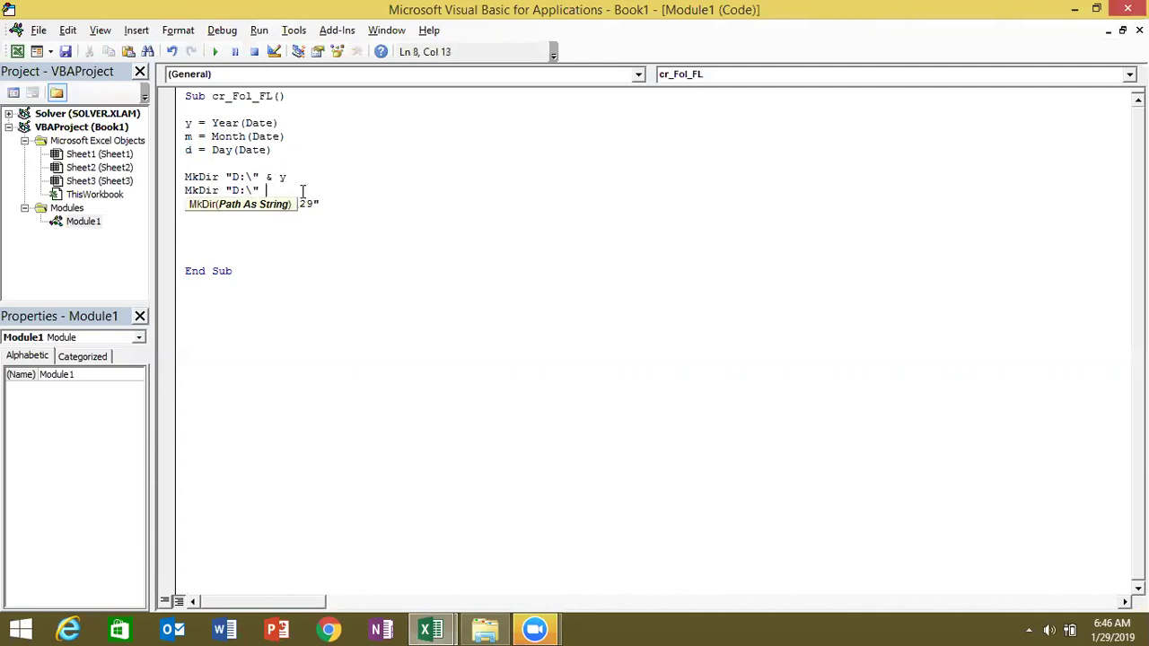
{"action": "type", "text": "& y "}
{"action": "type", "text": "& \"\\\" & "}
{"action": "type", "text": "m"}
{"action": "left_click", "coordinate": [354, 220]}
- Rewrite the day MkDir path as "D:\" & y & "\" & m & "\" & d
{"action": "left_click", "coordinate": [333, 205]}
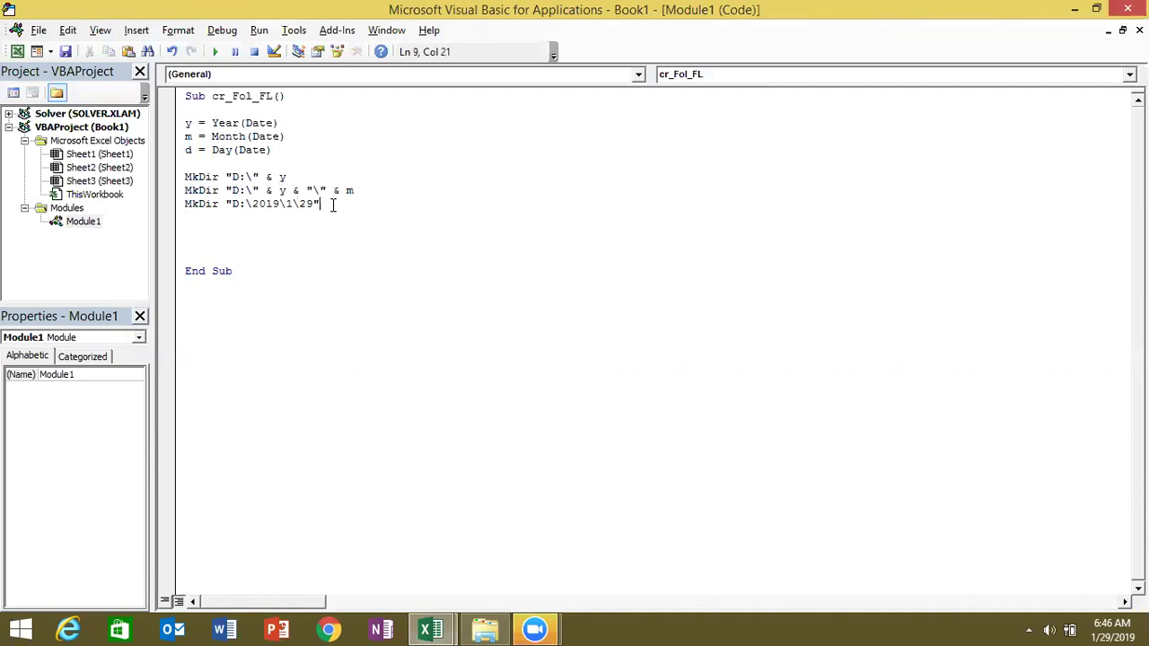
{"action": "key", "text": "BackSpace"}
{"action": "key", "text": "BackSpace"}
{"action": "key", "text": "BackSpace"}
{"action": "key", "text": "BackSpace"}
{"action": "key", "text": "BackSpace"}
{"action": "key", "text": "BackSpace"}
{"action": "key", "text": "BackSpace"}
{"action": "key", "text": "BackSpace"}
{"action": "key", "text": "BackSpace"}
{"action": "key", "text": "BackSpace"}
{"action": "type", "text": "\" "}
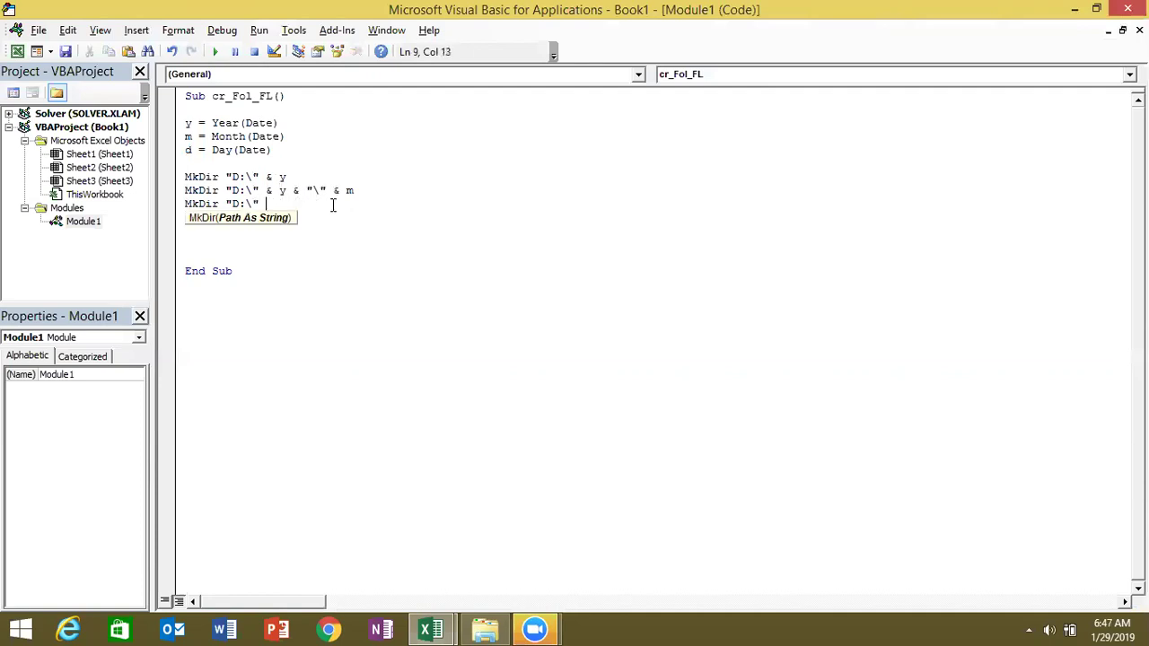
{"action": "type", "text": "& y"}
{"action": "type", "text": "\""}
{"action": "key", "text": "BackSpace"}
{"action": "type", "text": "& \""}
{"action": "type", "text": "\\\" & m "}
{"action": "type", "text": "& \"\\\" & "}
{"action": "type", "text": "d"}
{"action": "left_click", "coordinate": [338, 235]}
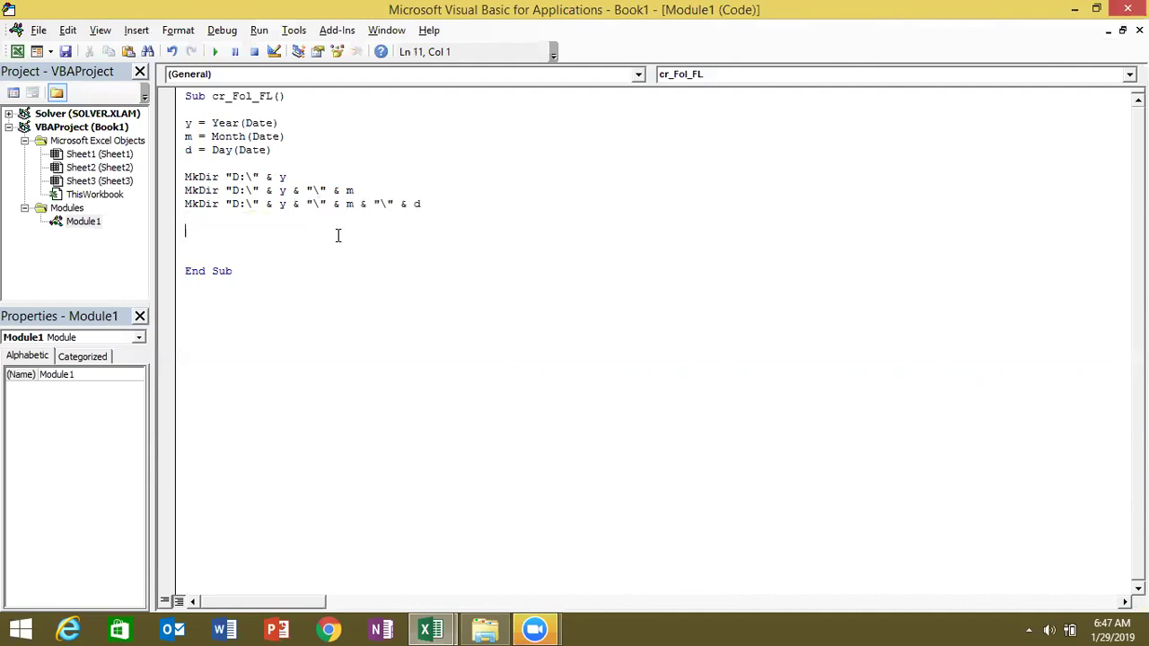
{"action": "key", "text": "alt+Tab"}
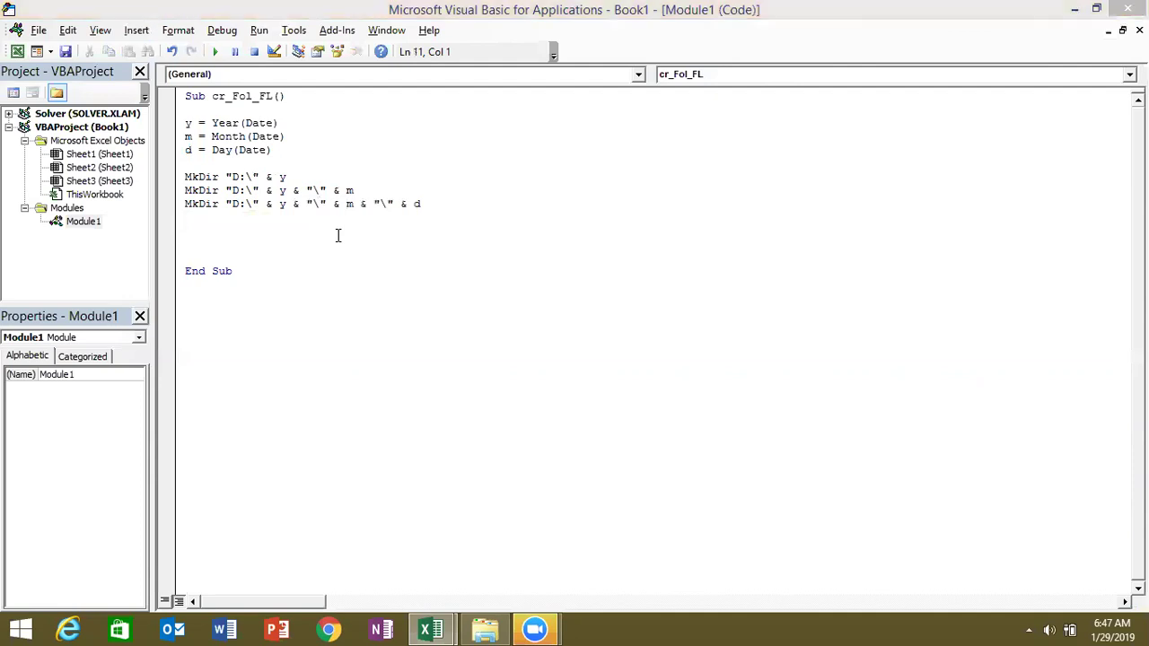
{"action": "key", "text": "alt"}
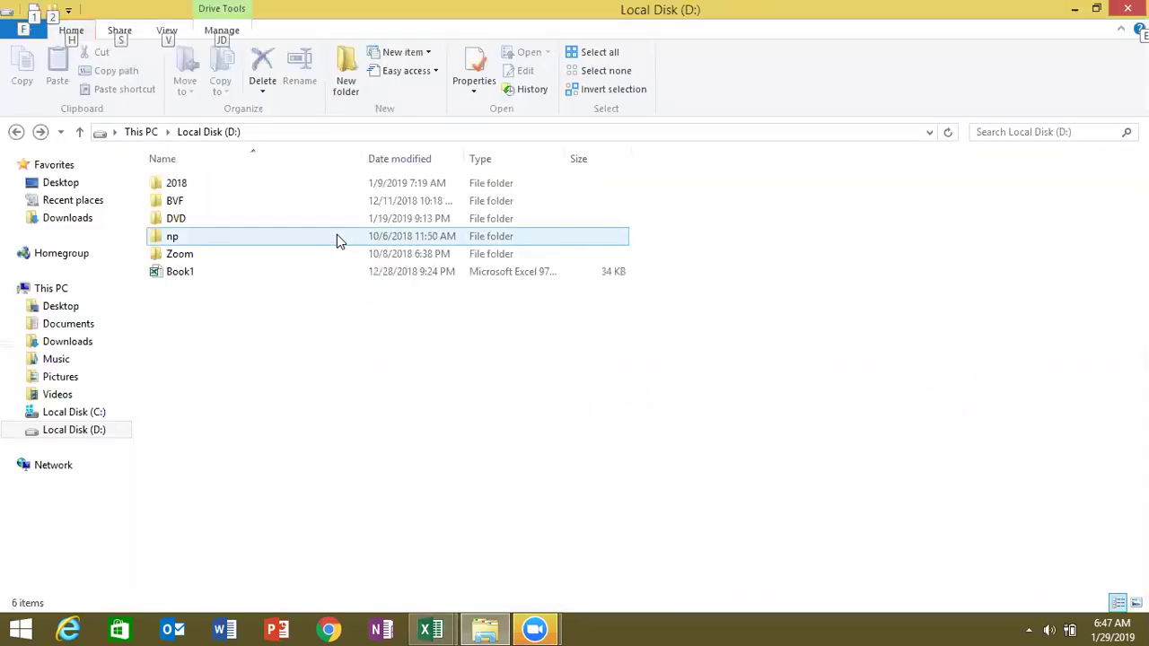
- Open D:\2018 in File Explorer and recheck K3's formula in Excel before returning to the code
{"action": "double_click", "coordinate": [257, 183]}
{"action": "left_click", "coordinate": [308, 131]}
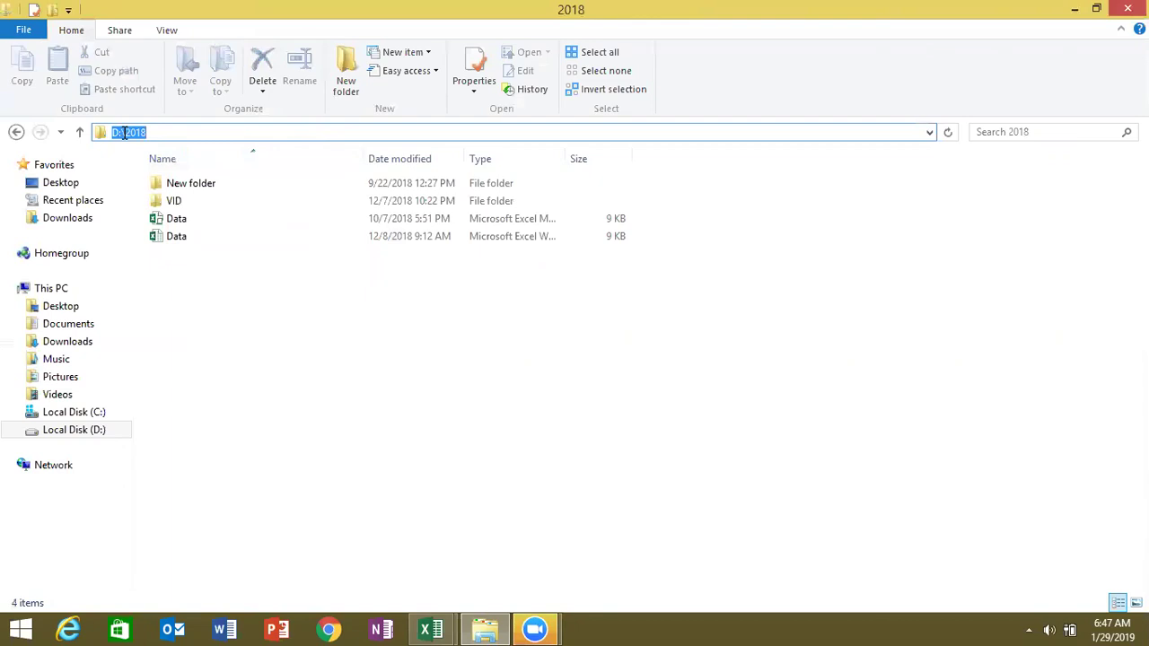
{"action": "key", "text": "alt+Tab"}
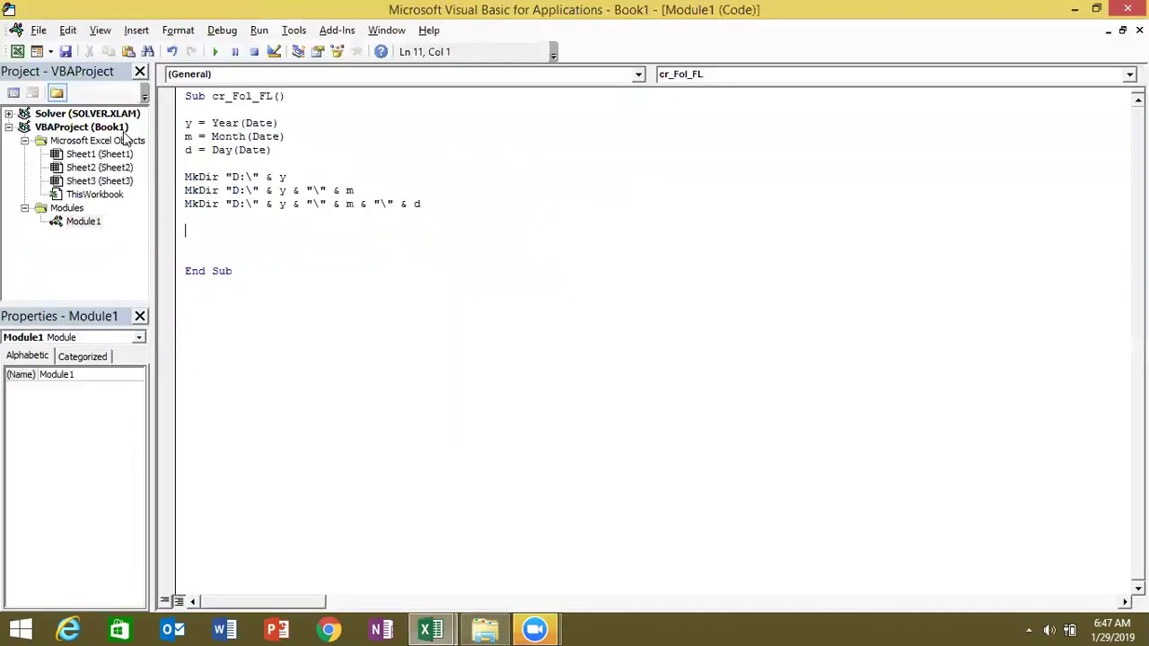
{"action": "key", "text": "alt+Tab"}
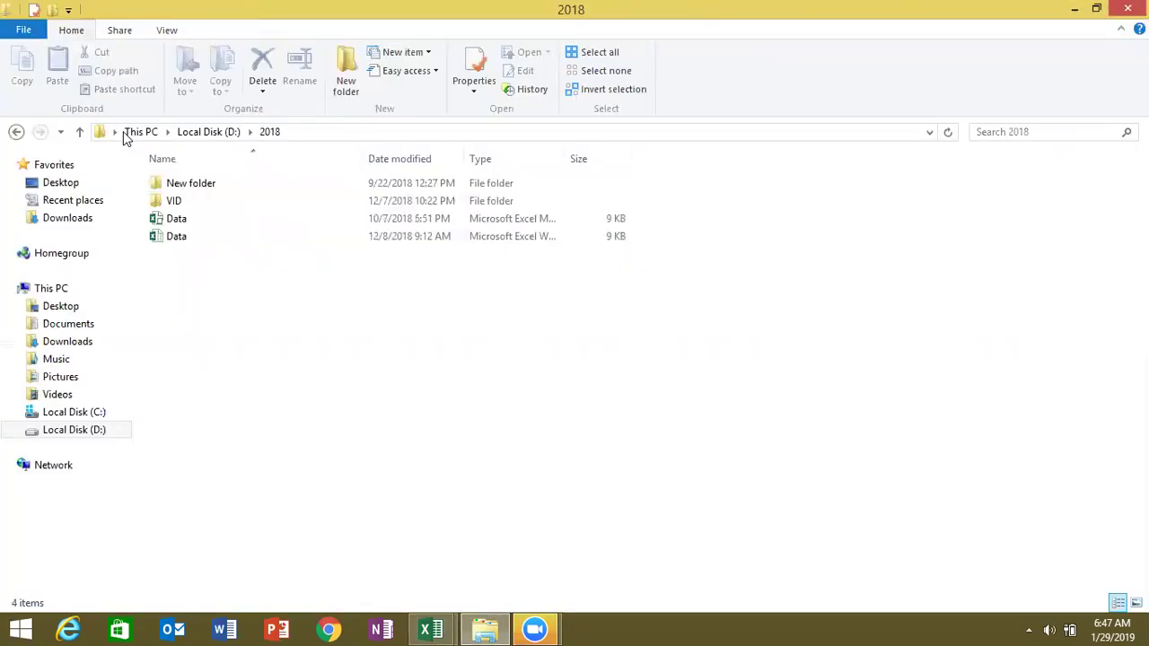
{"action": "mouse_move", "coordinate": [431, 629]}
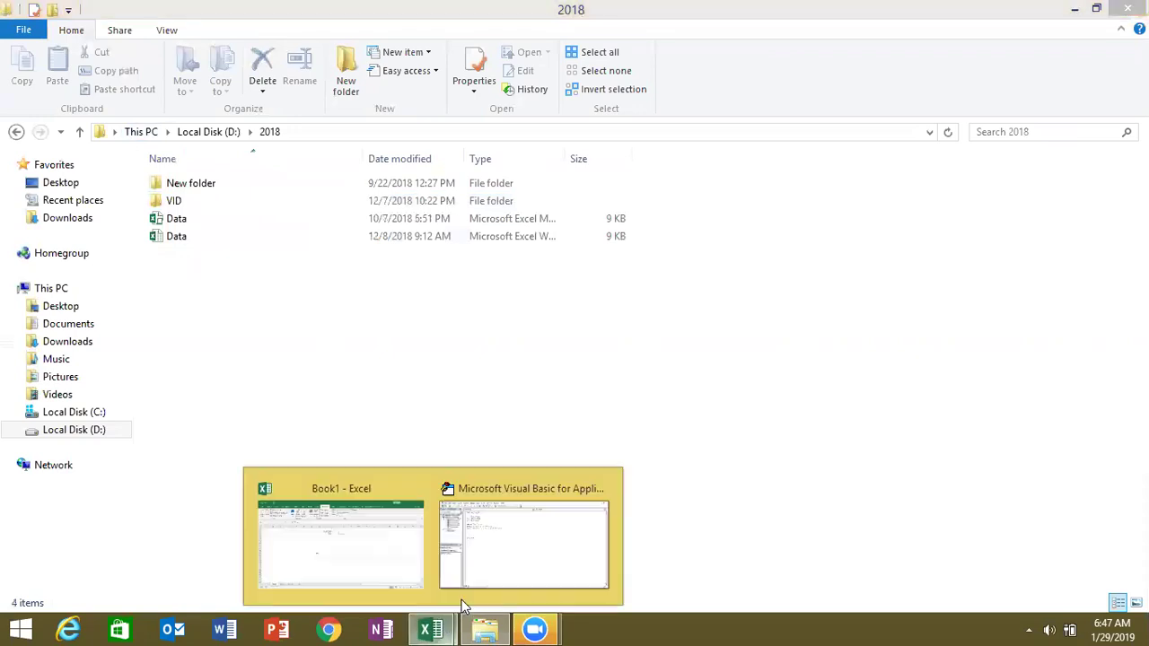
{"action": "left_click", "coordinate": [382, 562]}
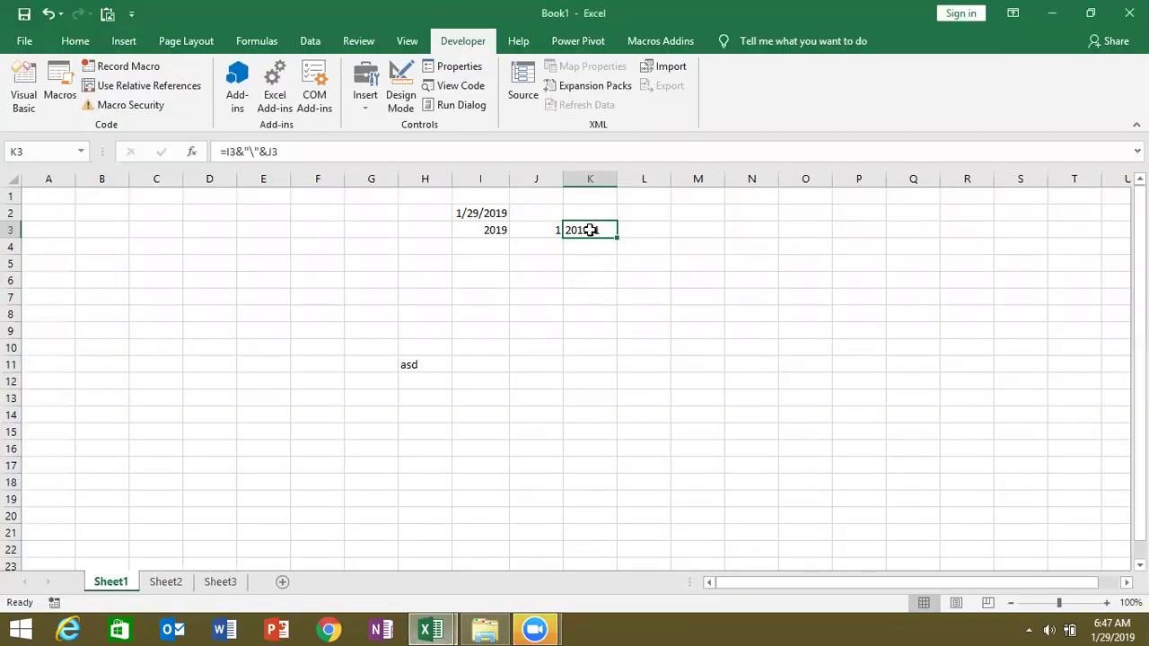
{"action": "double_click", "coordinate": [590, 230]}
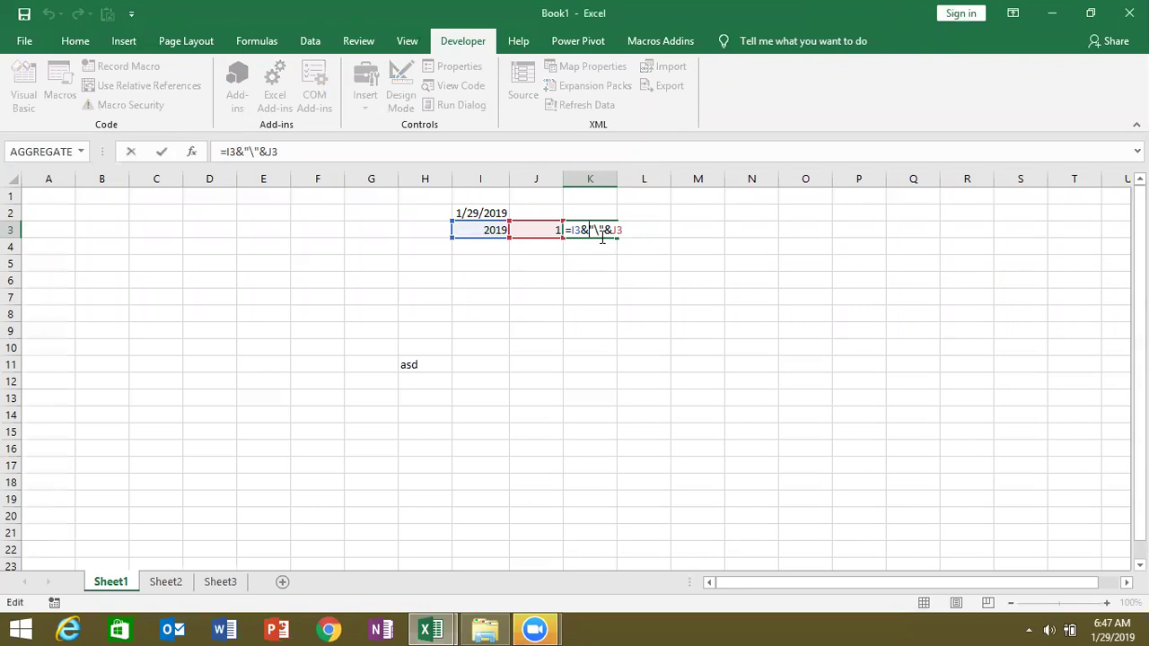
{"action": "key", "text": "ctrl+Return"}
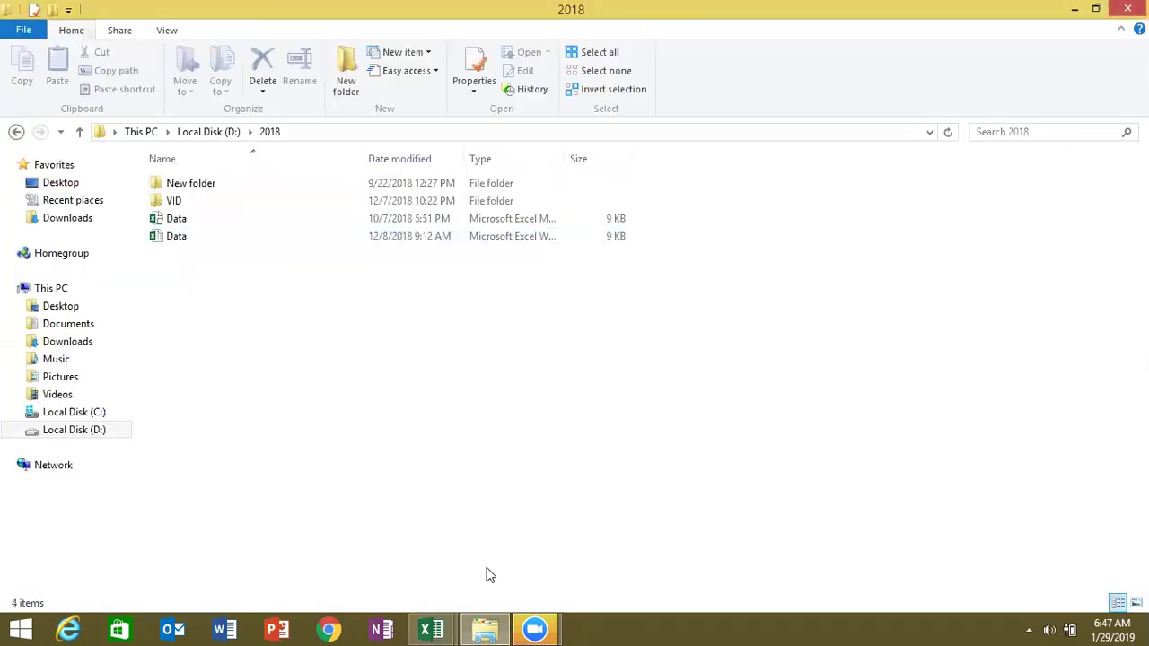
{"action": "mouse_move", "coordinate": [430, 630]}
{"action": "left_click", "coordinate": [479, 567]}
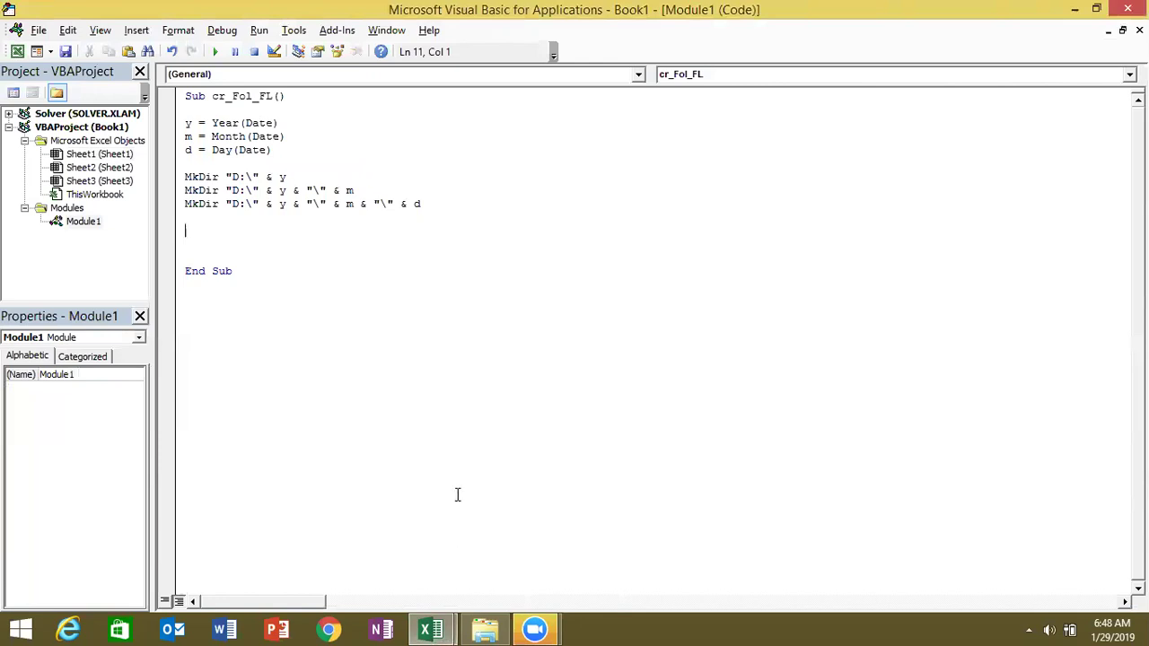
- Insert the line On Error Resume Next above the MkDir lines and break on the first MkDir
{"action": "left_click", "coordinate": [207, 165]}
{"action": "key", "text": "Return"}
{"action": "type", "text": "on error resume "}
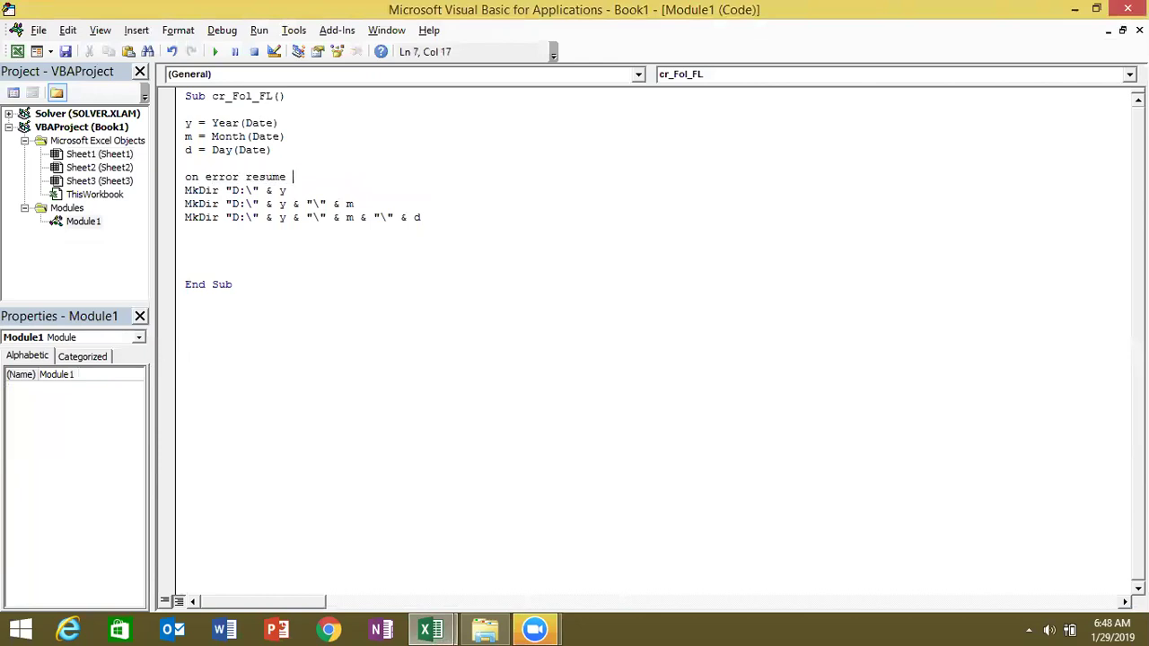
{"action": "type", "text": "next"}
{"action": "left_click", "coordinate": [230, 231]}
{"action": "left_click", "coordinate": [185, 190]}
{"action": "key", "text": "Return"}
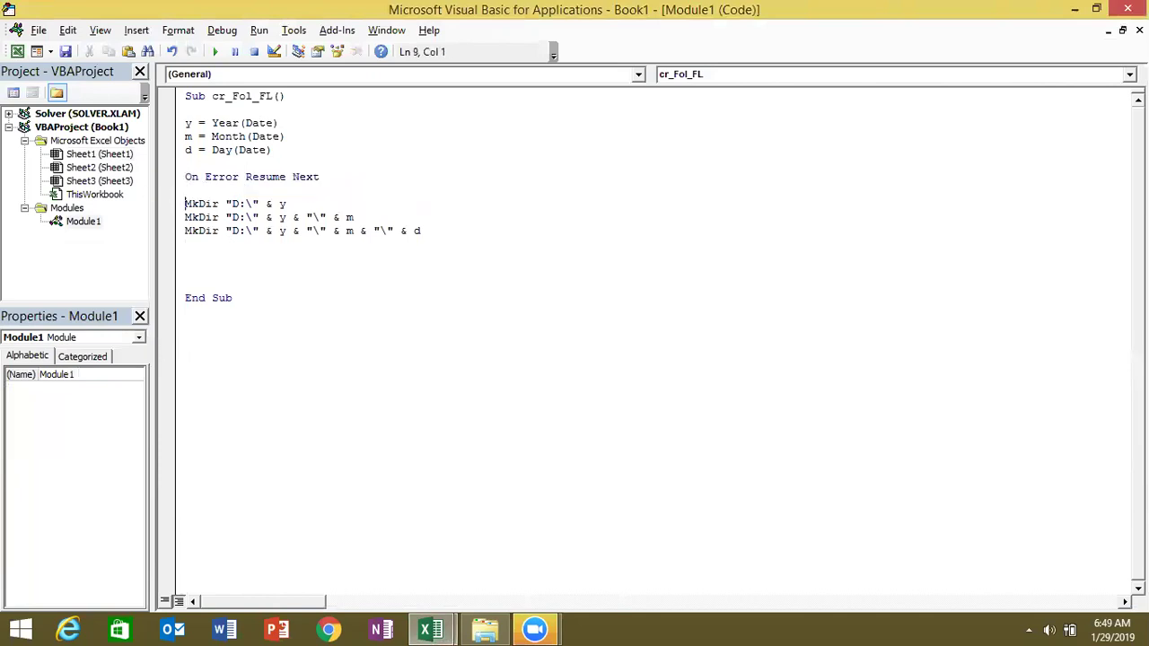
{"action": "left_click", "coordinate": [171, 206]}
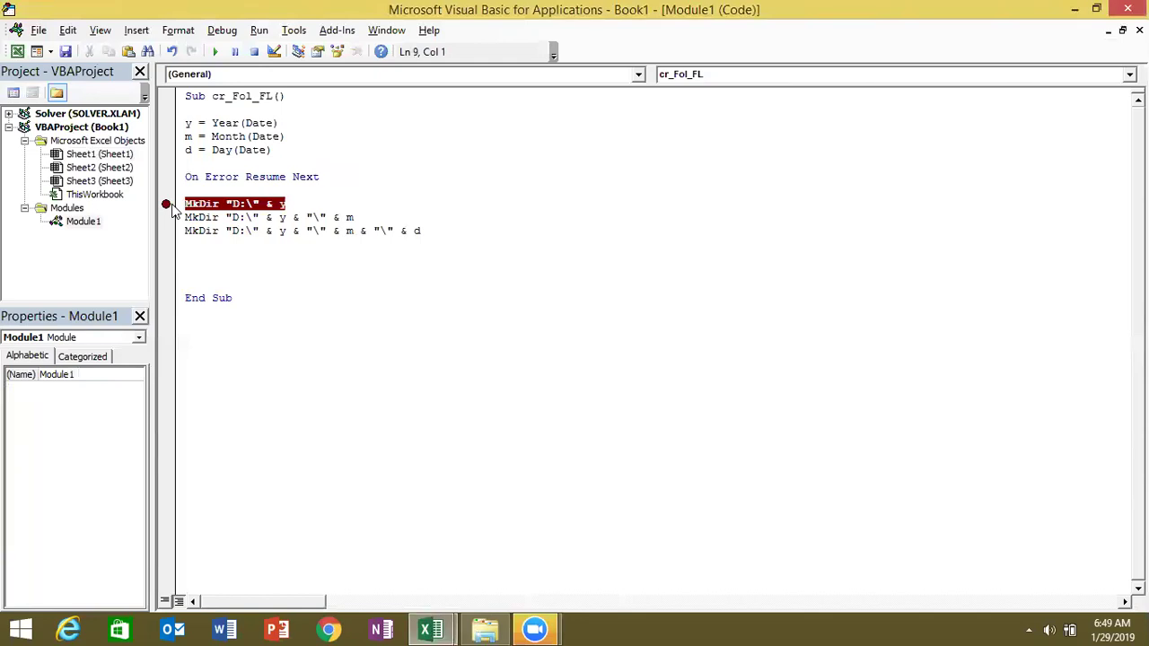
- Remove the first MkDir breakpoint, then select each MkDir line and the On Error Resume Next line
{"action": "left_click", "coordinate": [173, 207]}
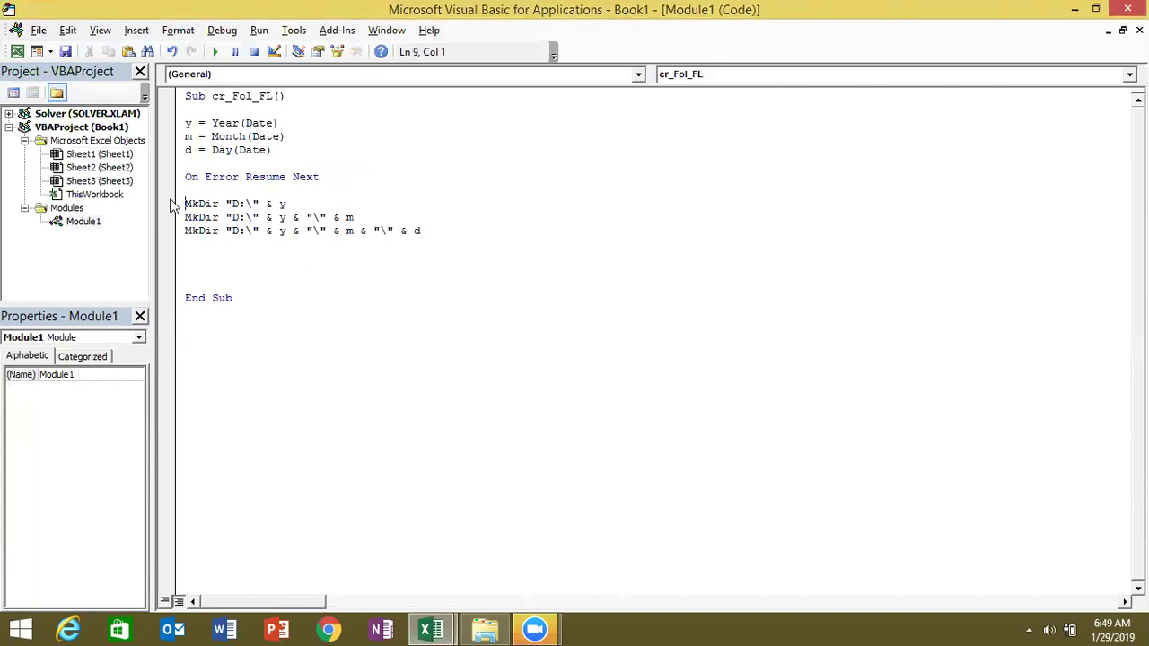
{"action": "left_click", "coordinate": [173, 219]}
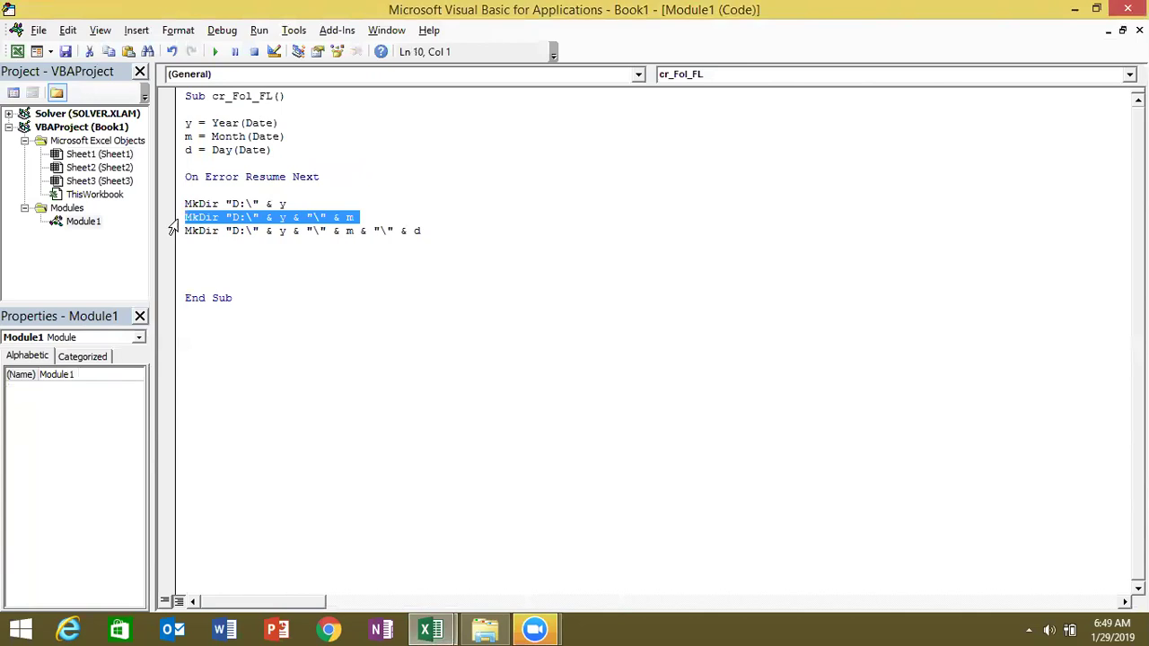
{"action": "left_click", "coordinate": [175, 236]}
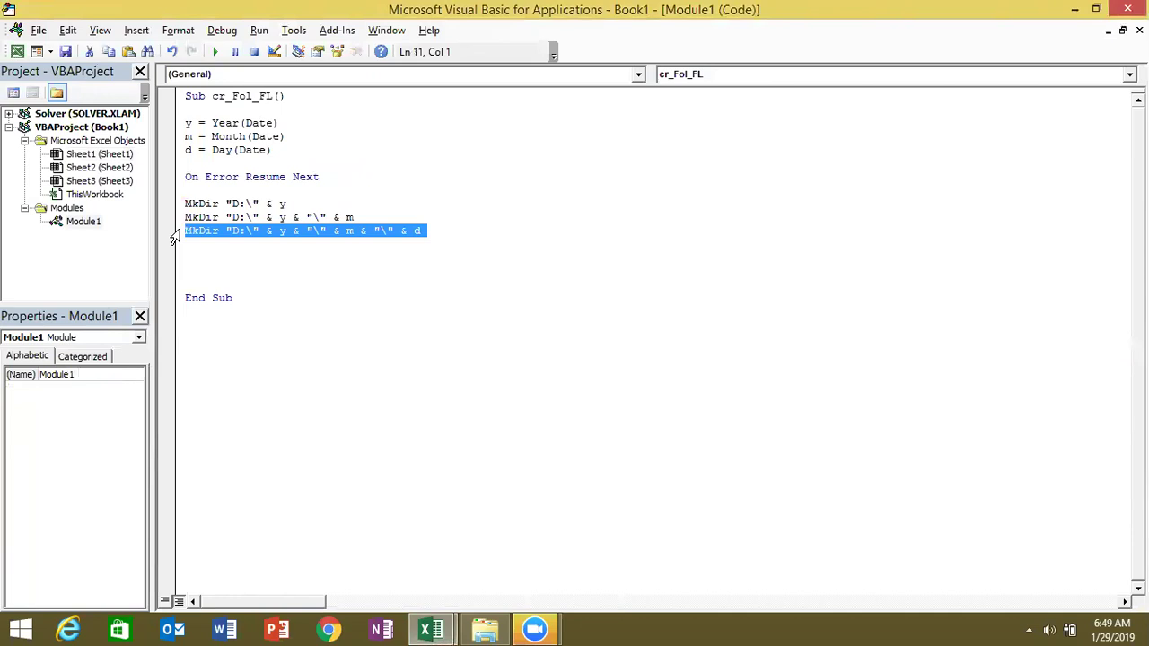
{"action": "double_click", "coordinate": [190, 177]}
{"action": "left_click", "coordinate": [176, 183]}
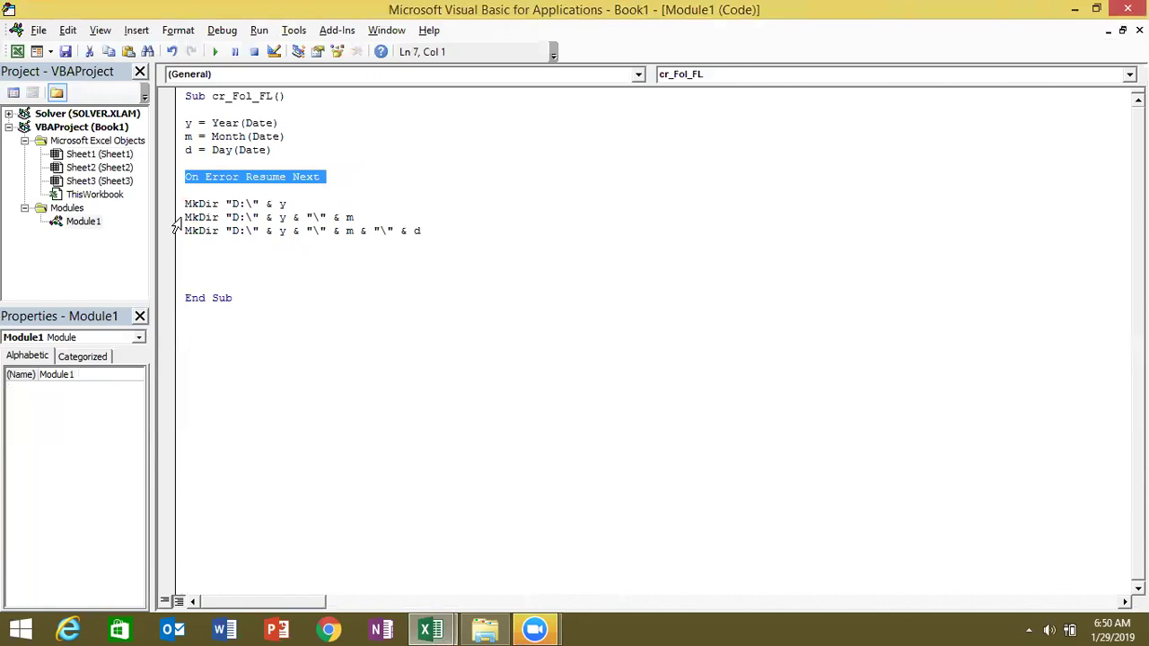
- Add a Workbooks.Add.SaveAs statement below the MkDir lines
{"action": "left_click", "coordinate": [192, 256]}
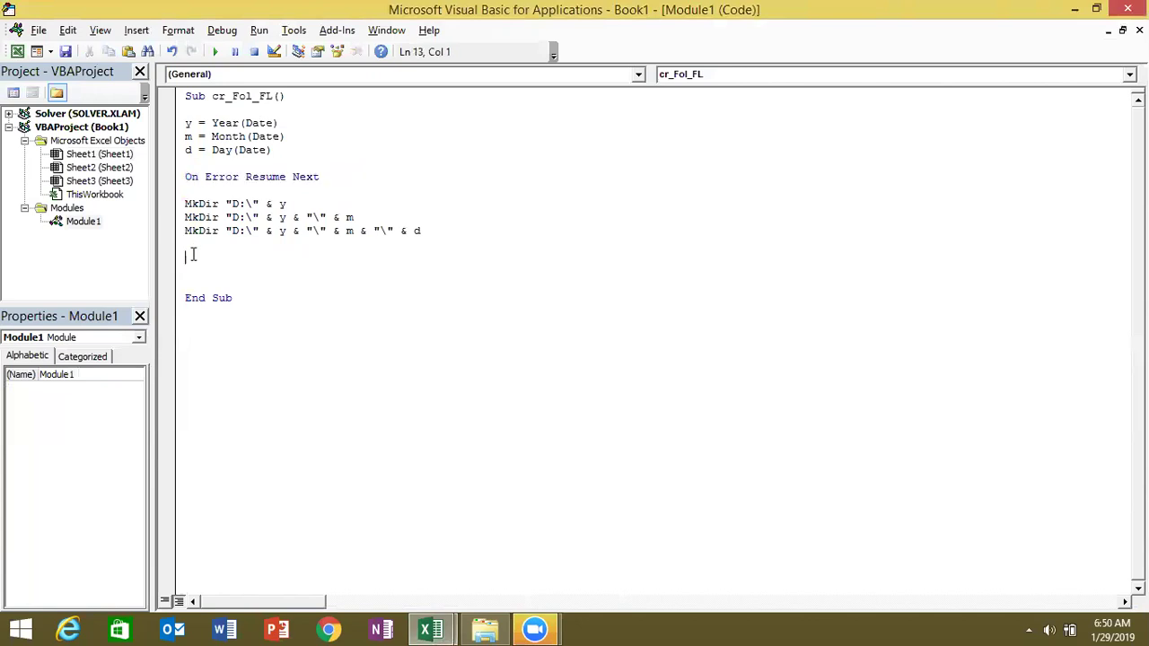
{"action": "type", "text": "workbooks.ad"}
{"action": "key", "text": "Tab"}
{"action": "type", "text": ".sa"}
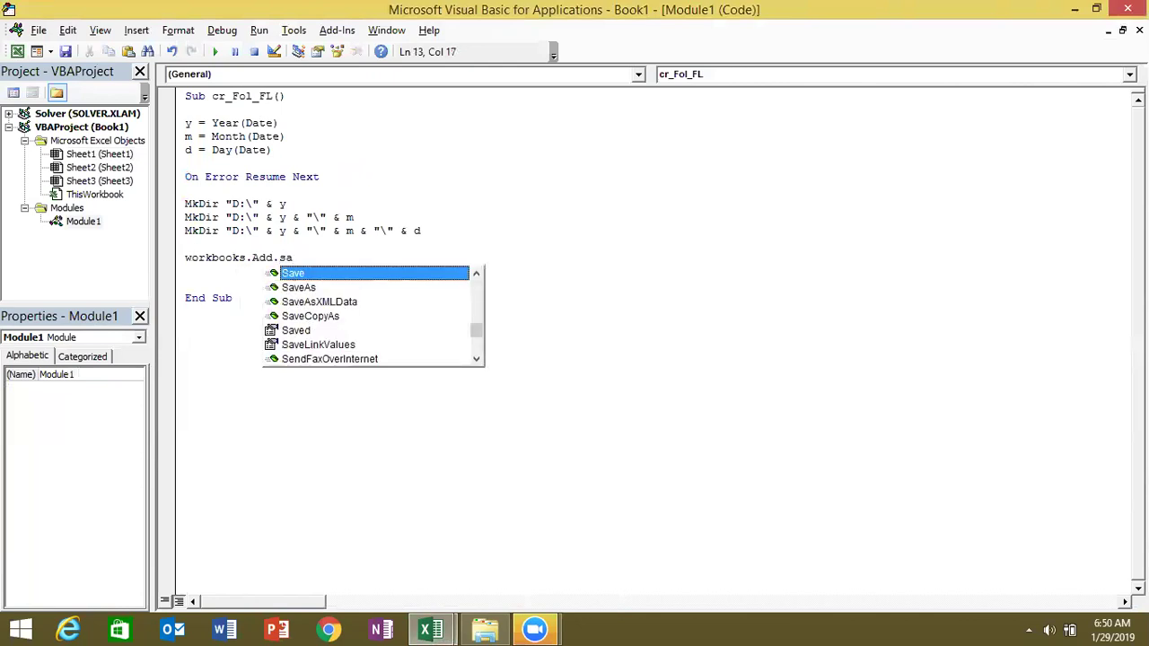
{"action": "type", "text": "vea"}
{"action": "key", "text": "Tab"}
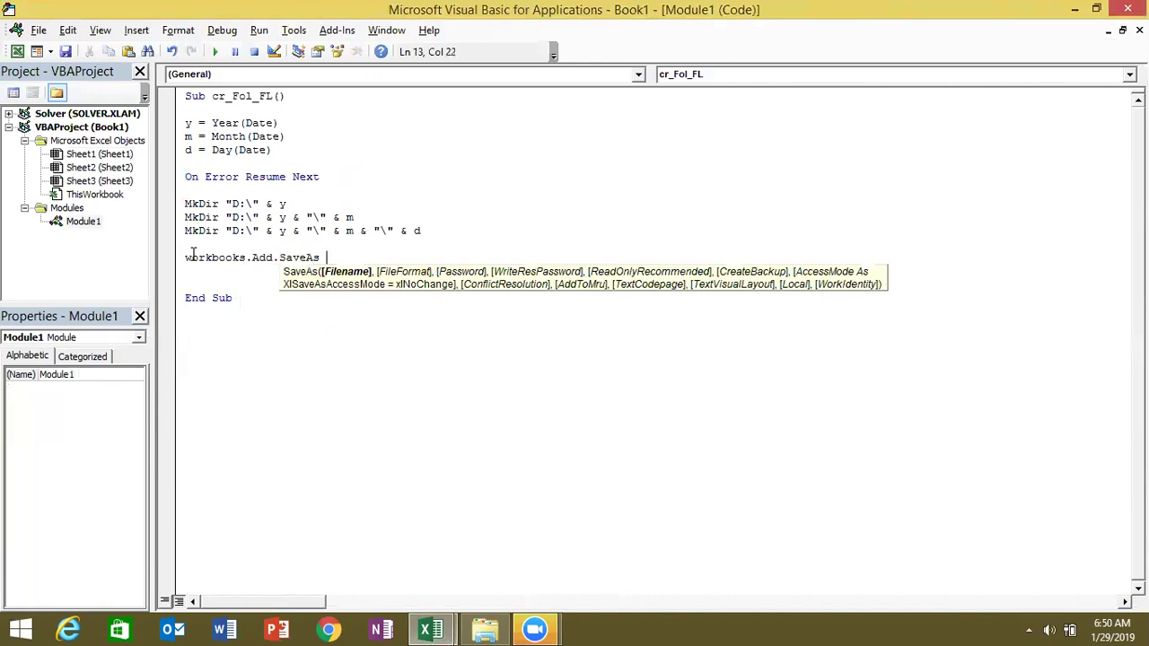
- Give SaveAs the copied y\m\d folder path plus & "\" & d & ".xlsx", fixing the compile error
{"action": "left_click_drag", "start_coordinate": [226, 230], "coordinate": [432, 232]}
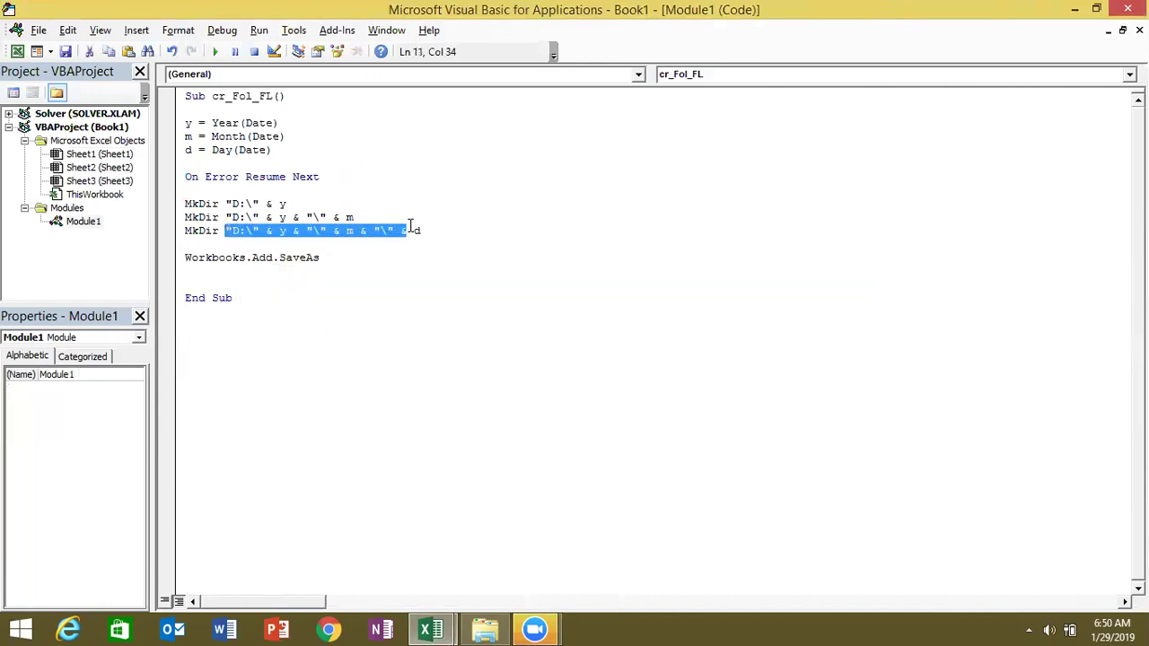
{"action": "left_click", "coordinate": [368, 269]}
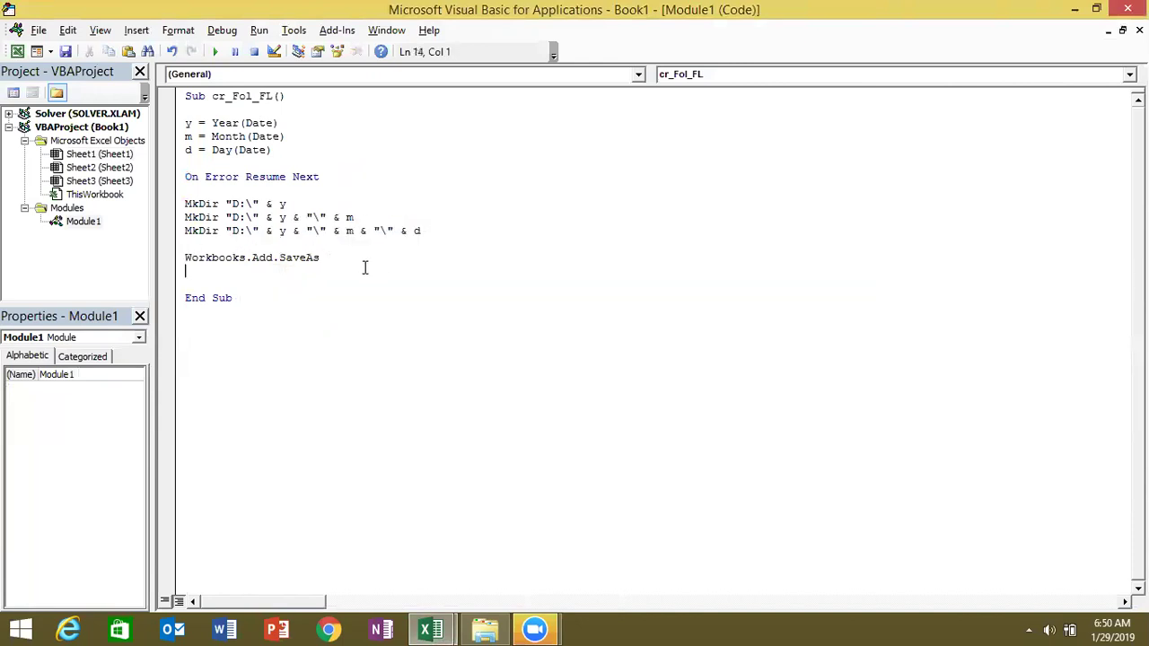
{"action": "left_click", "coordinate": [358, 260]}
{"action": "type", "text": "\"D:\\\" & y & \"\\\" & m & \"\\\" & d"}
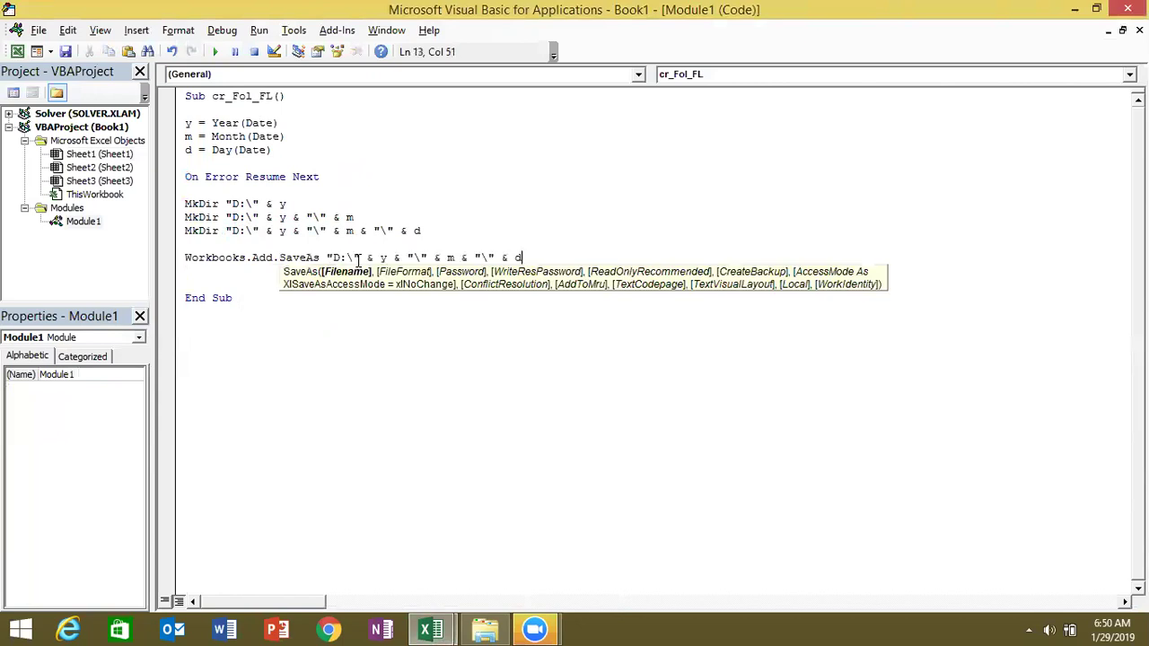
{"action": "type", "text": "&\"\\\"&"}
{"action": "type", "text": "d&\"\\\"&d&\".xlsx\""}
{"action": "left_click", "coordinate": [378, 331]}
{"action": "key", "text": "Return"}
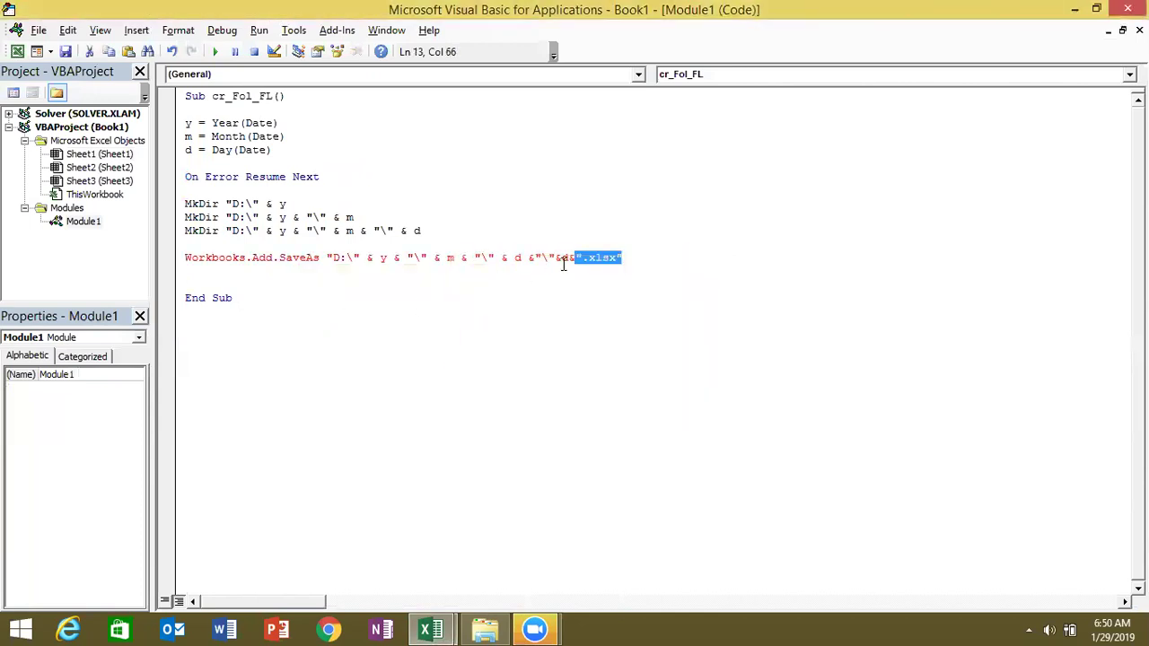
{"action": "left_click", "coordinate": [563, 258]}
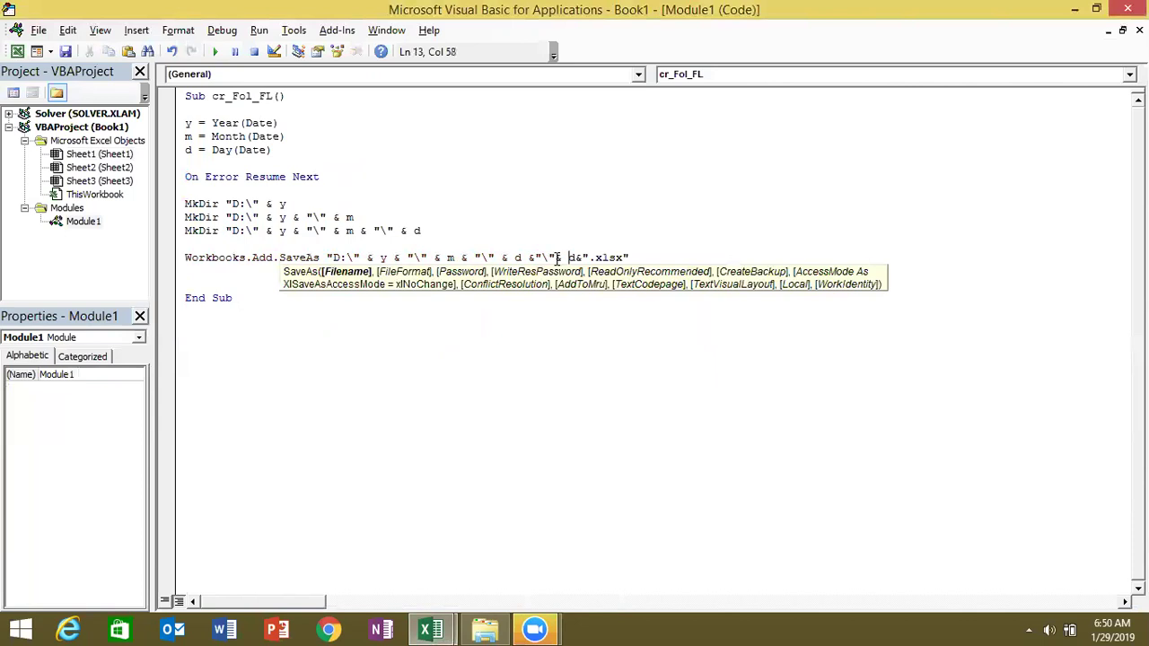
{"action": "key", "text": "Left"}
{"action": "key", "text": "Left"}
{"action": "key", "text": "Right"}
{"action": "key", "text": "Right"}
{"action": "key", "text": "Right"}
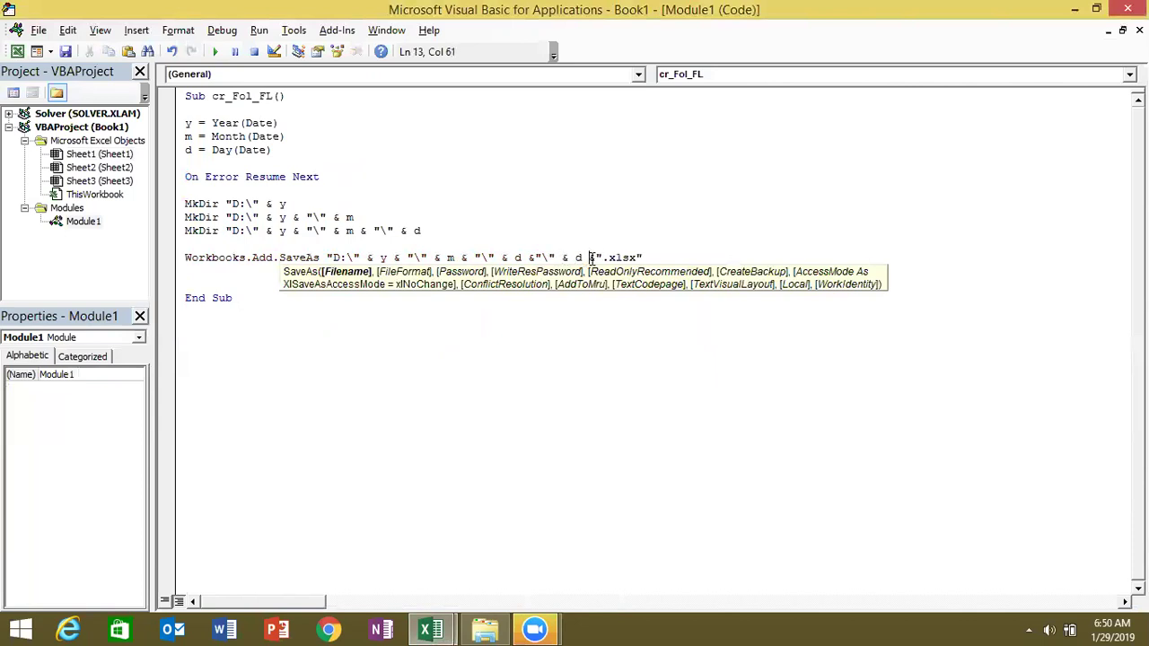
{"action": "key", "text": "Right"}
{"action": "left_click", "coordinate": [542, 322]}
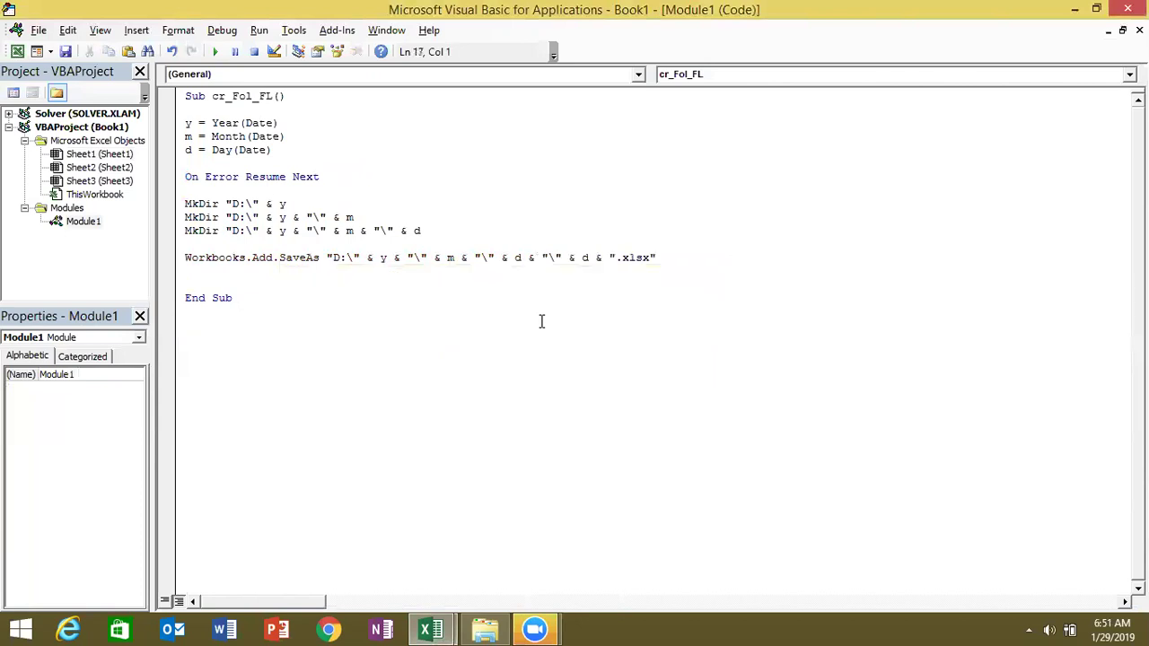
- Add ActiveWorkbook.Close True after the SaveAs line and break on the third MkDir line
{"action": "left_click", "coordinate": [215, 272]}
{"action": "type", "text": "activeworkbook.Close "}
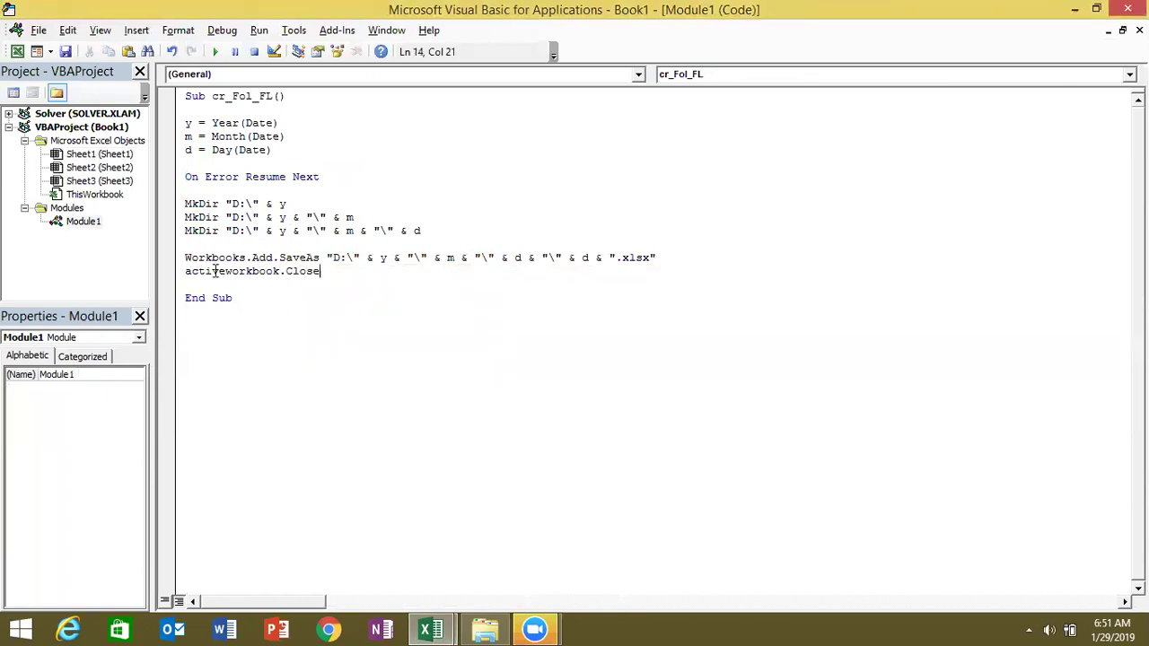
{"action": "type", "text": "true"}
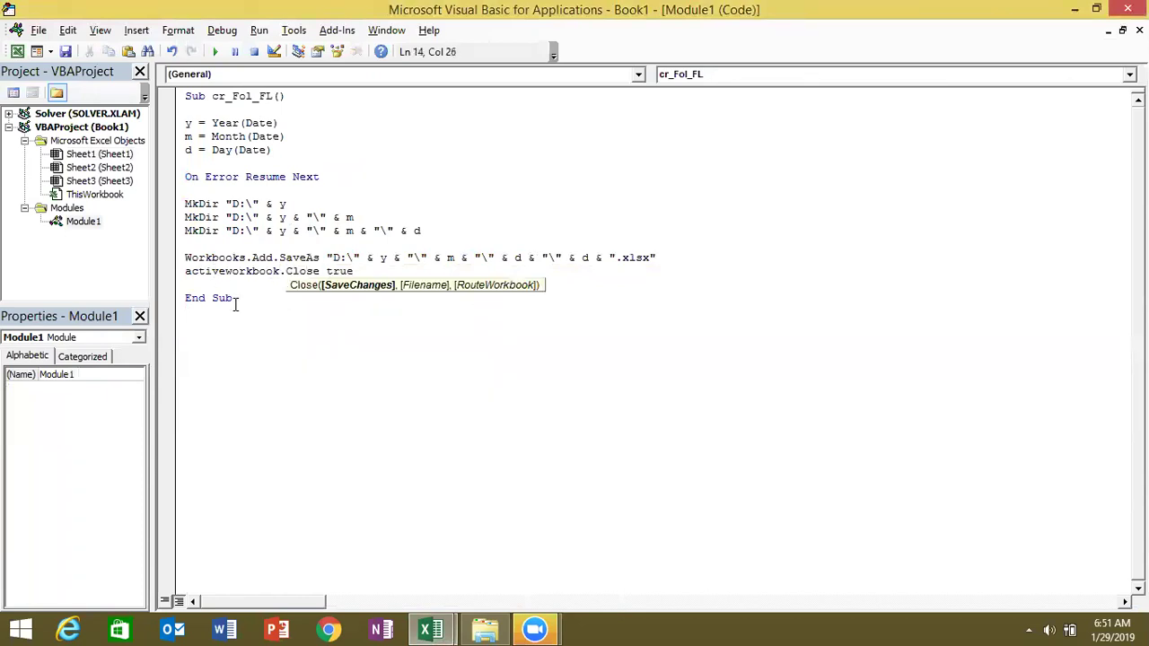
{"action": "left_click", "coordinate": [235, 305]}
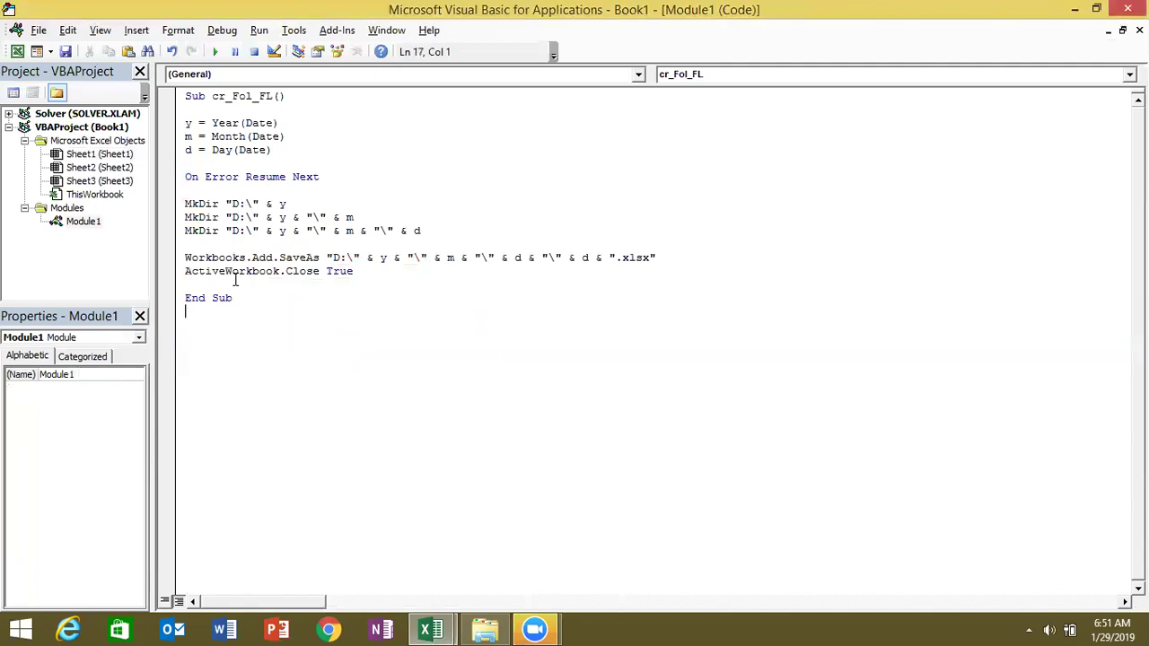
{"action": "left_click", "coordinate": [204, 258]}
{"action": "left_click", "coordinate": [166, 233]}
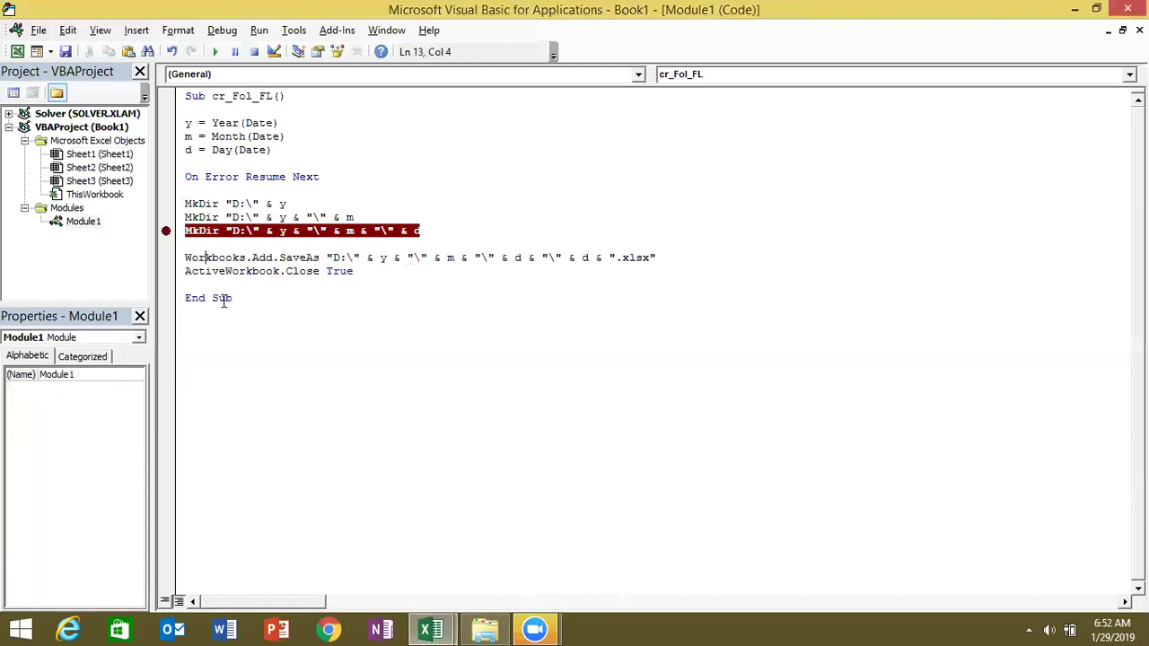
- Clear the third MkDir line's breakpoint and switch to File Explorer
{"action": "left_click", "coordinate": [165, 231]}
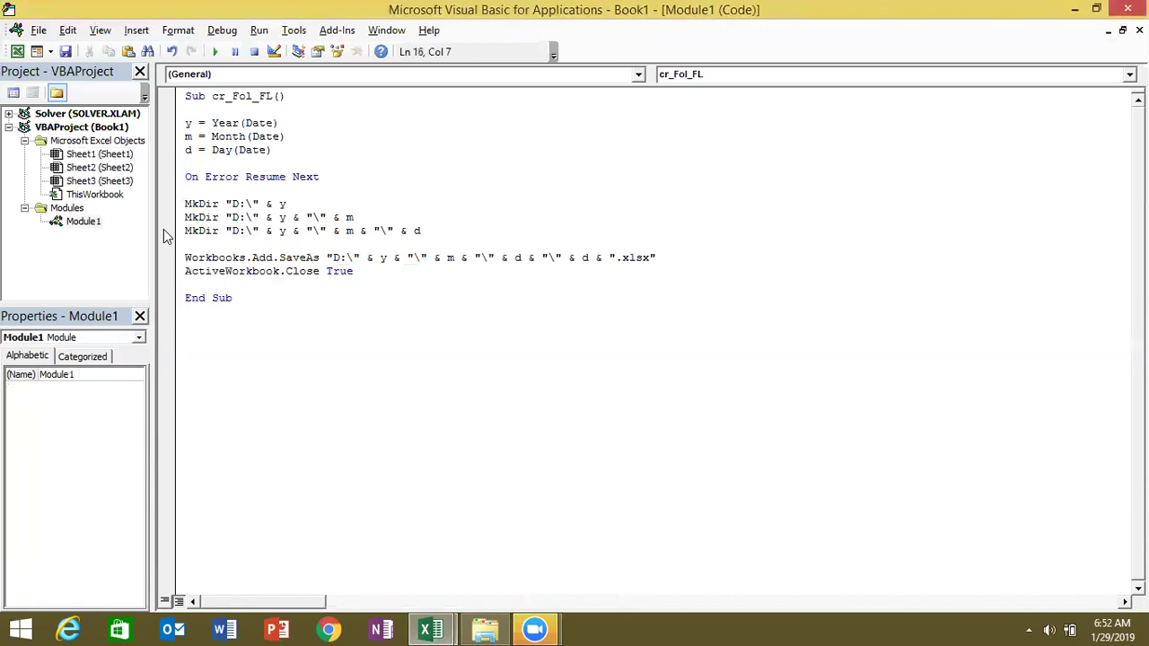
{"action": "key", "text": "alt+Tab"}
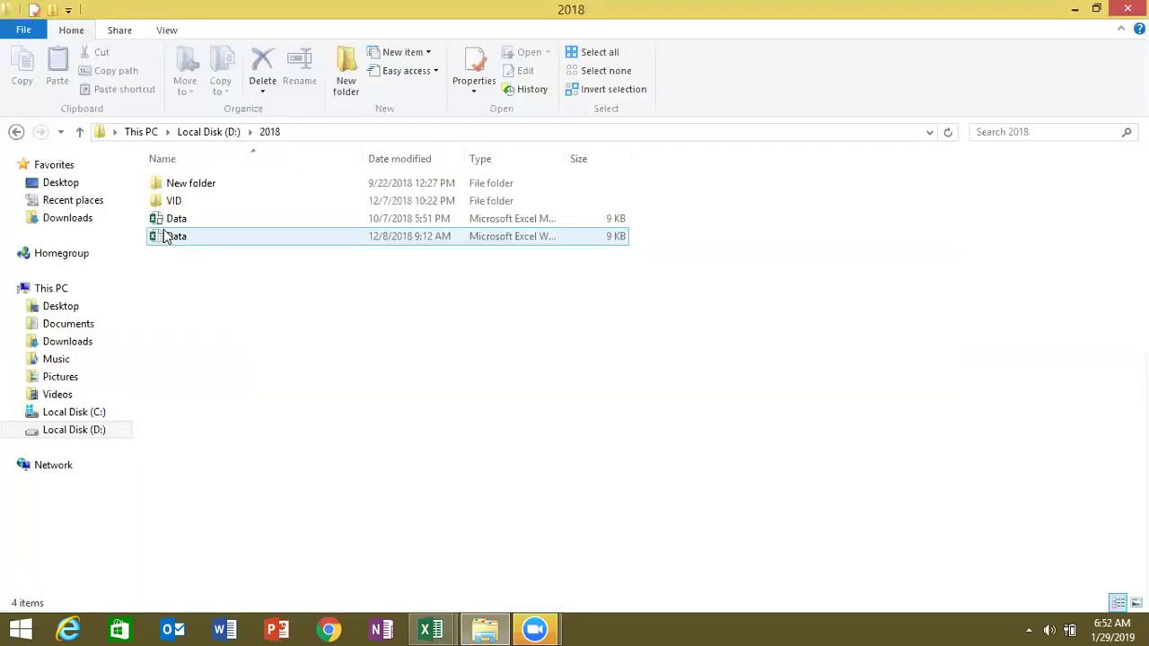
- Run the cr_Fol_FL macro from the VBA editor
{"action": "key", "text": "alt+Tab"}
{"action": "left_click", "coordinate": [239, 205]}
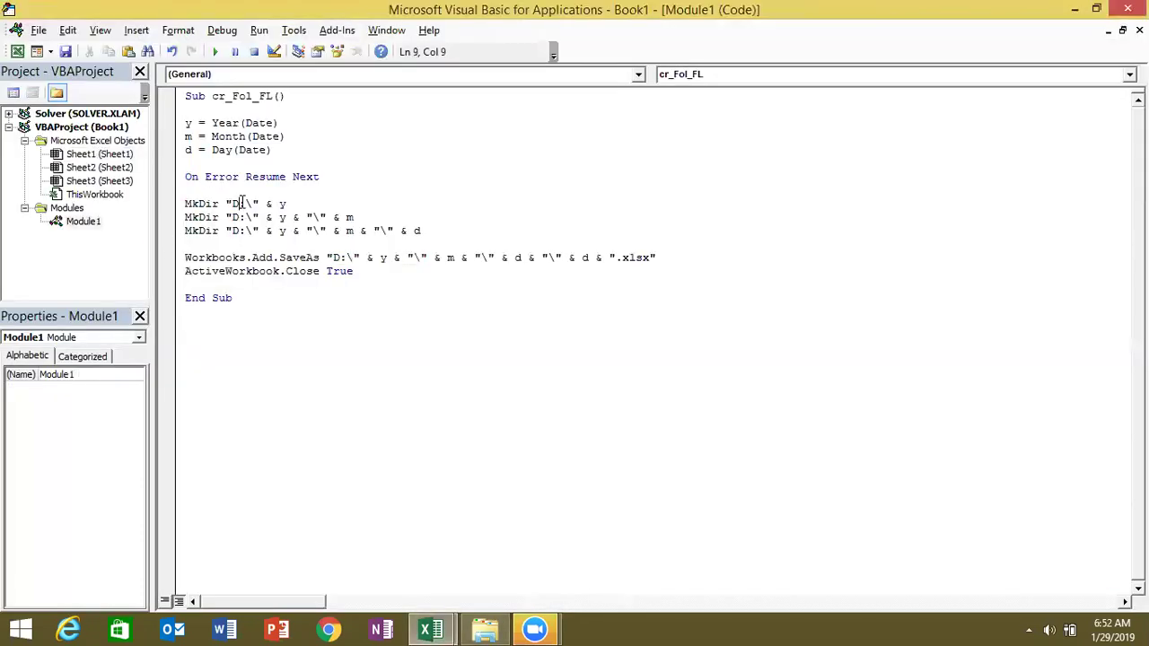
{"action": "left_click", "coordinate": [215, 53]}
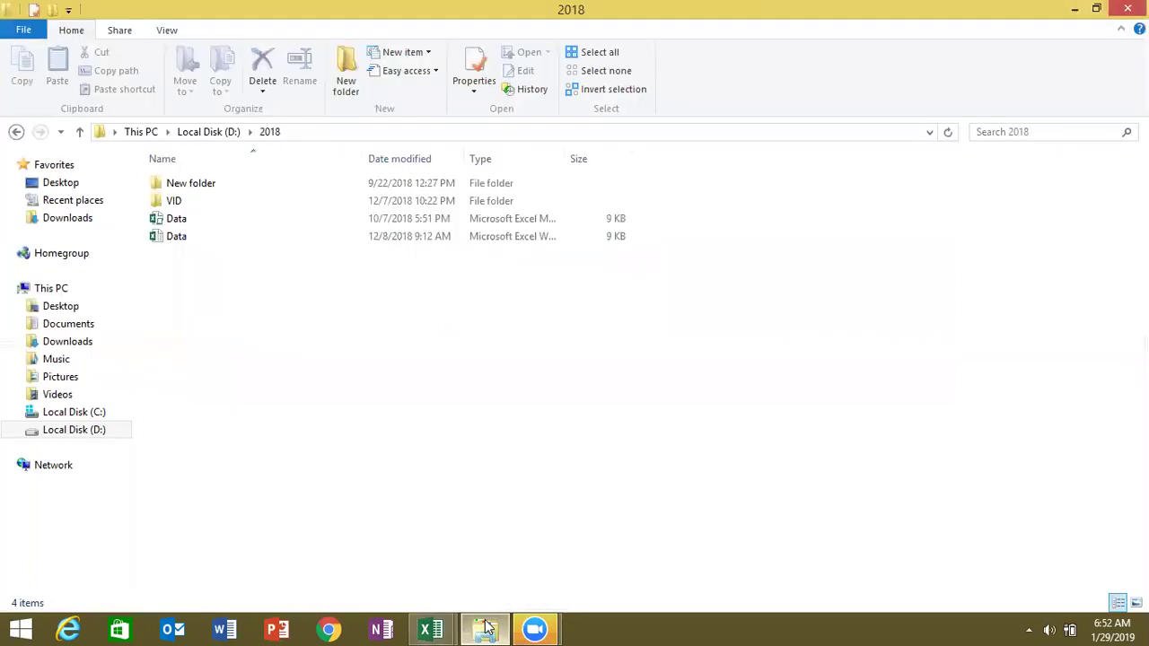
- Open D:\2019\1\29 in File Explorer and delete the created workbook 29
{"action": "left_click", "coordinate": [208, 132]}
{"action": "left_click", "coordinate": [185, 203]}
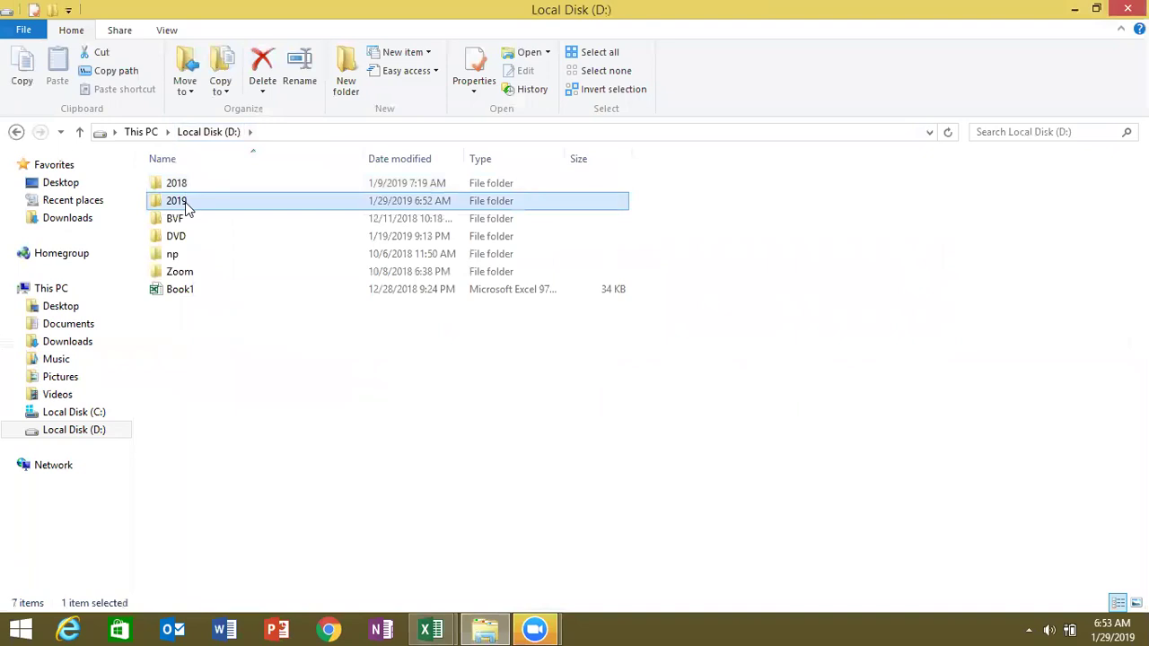
{"action": "double_click", "coordinate": [185, 203]}
{"action": "left_click", "coordinate": [172, 185]}
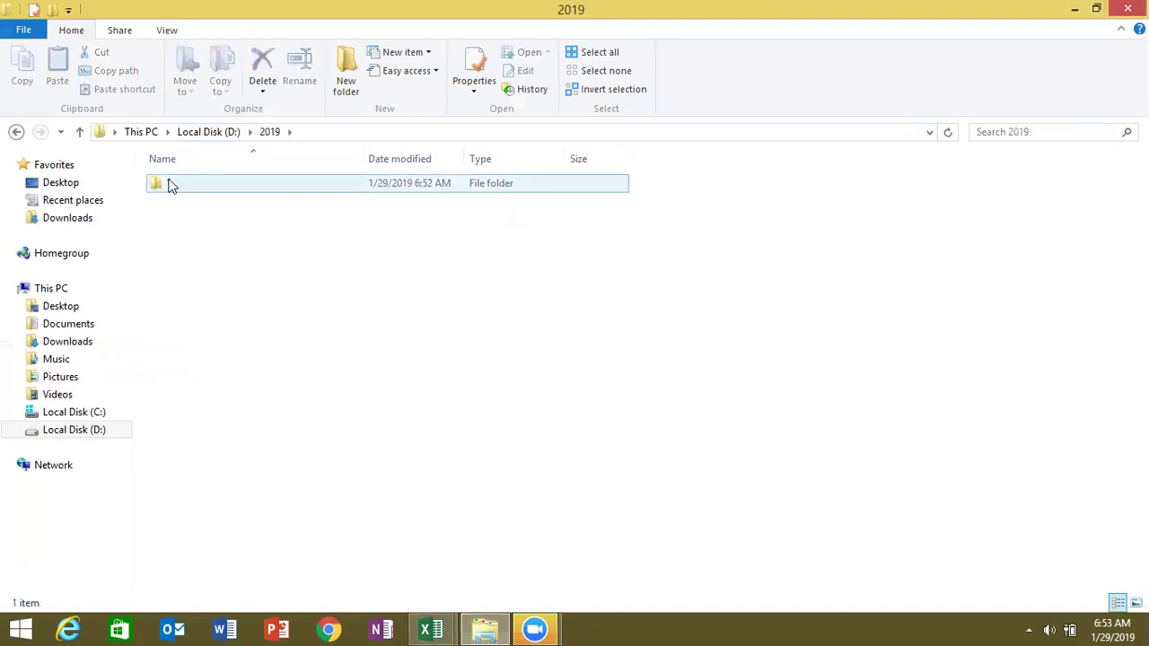
{"action": "double_click", "coordinate": [173, 185]}
{"action": "double_click", "coordinate": [172, 184]}
{"action": "left_click", "coordinate": [167, 190]}
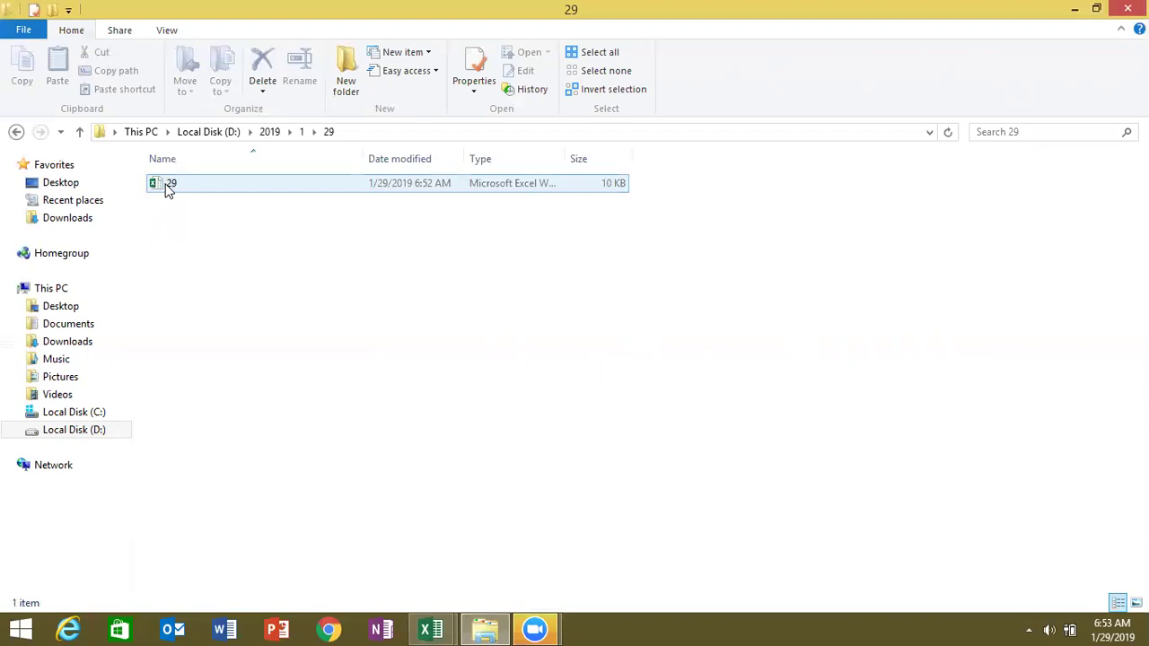
{"action": "left_click", "coordinate": [177, 188]}
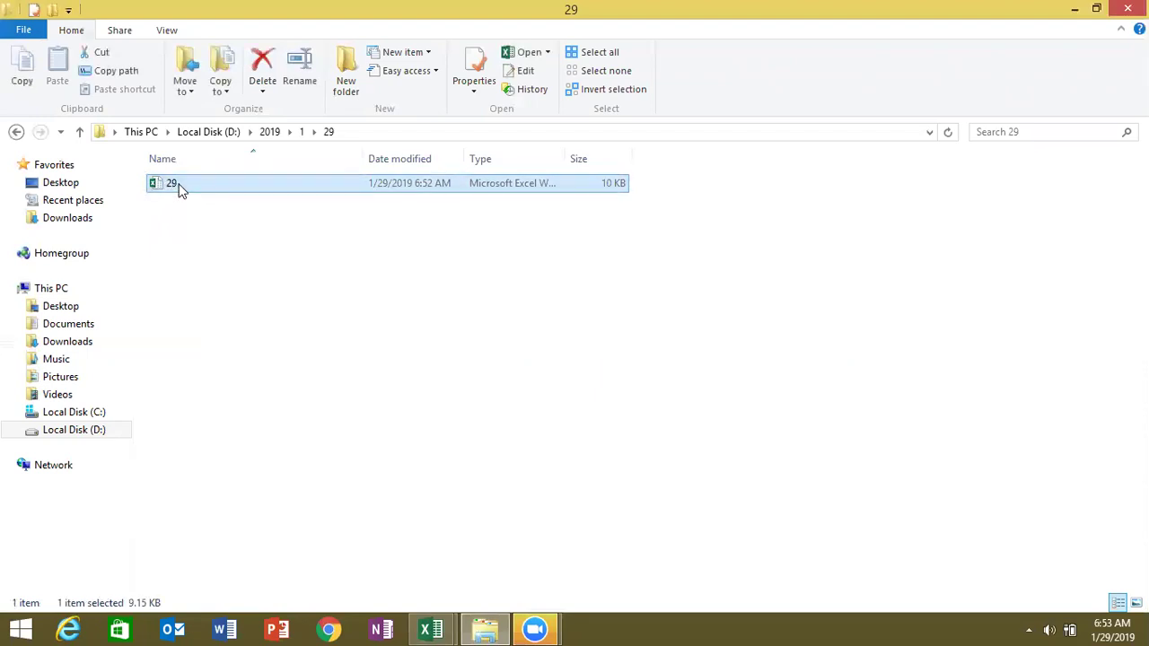
{"action": "key", "text": "Delete"}
- Rerun the macro and confirm workbook 29 is back in the D:\2019\1\29 folder
{"action": "key", "text": "alt+Tab"}
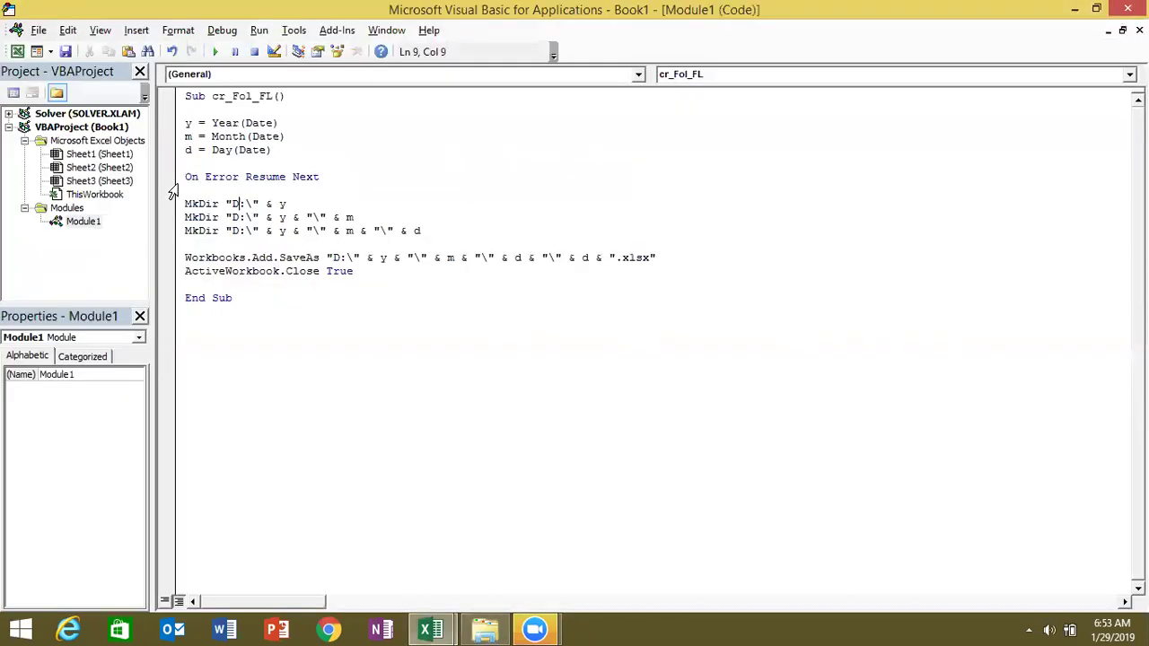
{"action": "left_click", "coordinate": [216, 52]}
{"action": "key", "text": "alt+F11"}
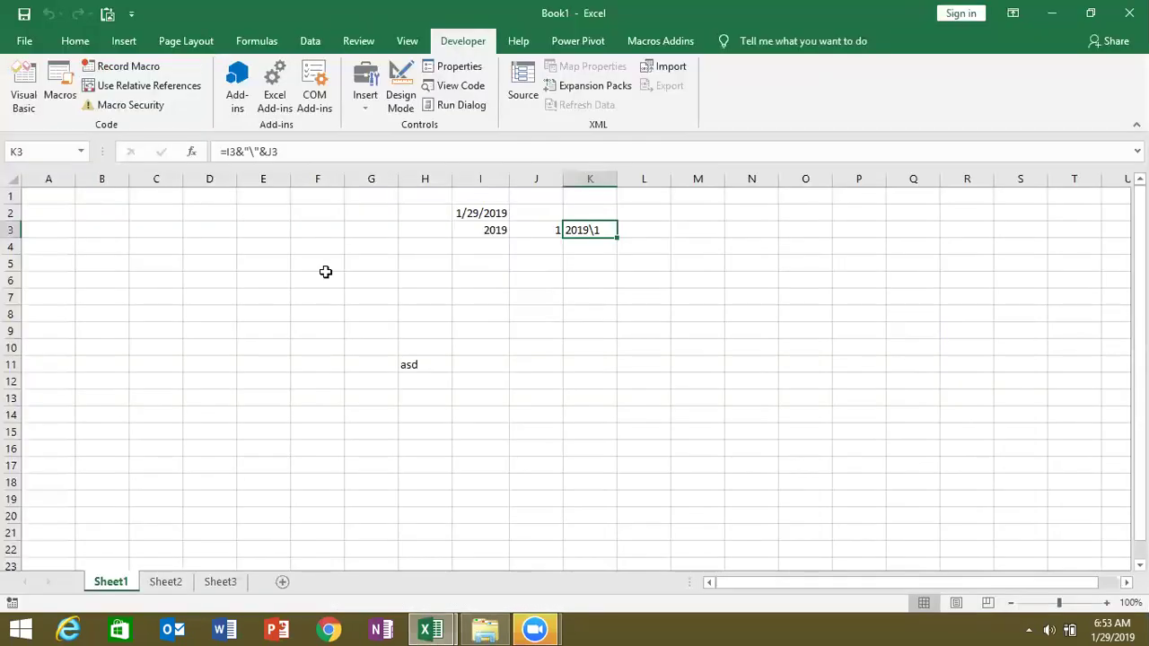
{"action": "left_click", "coordinate": [484, 628]}
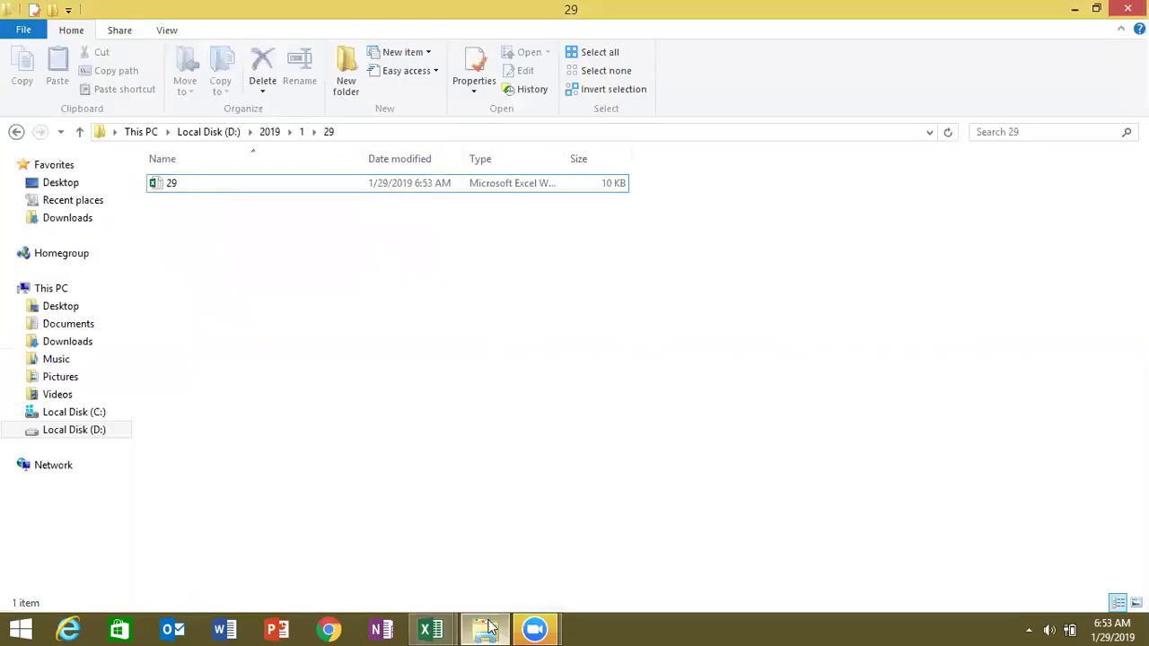
{"action": "left_click", "coordinate": [209, 197]}
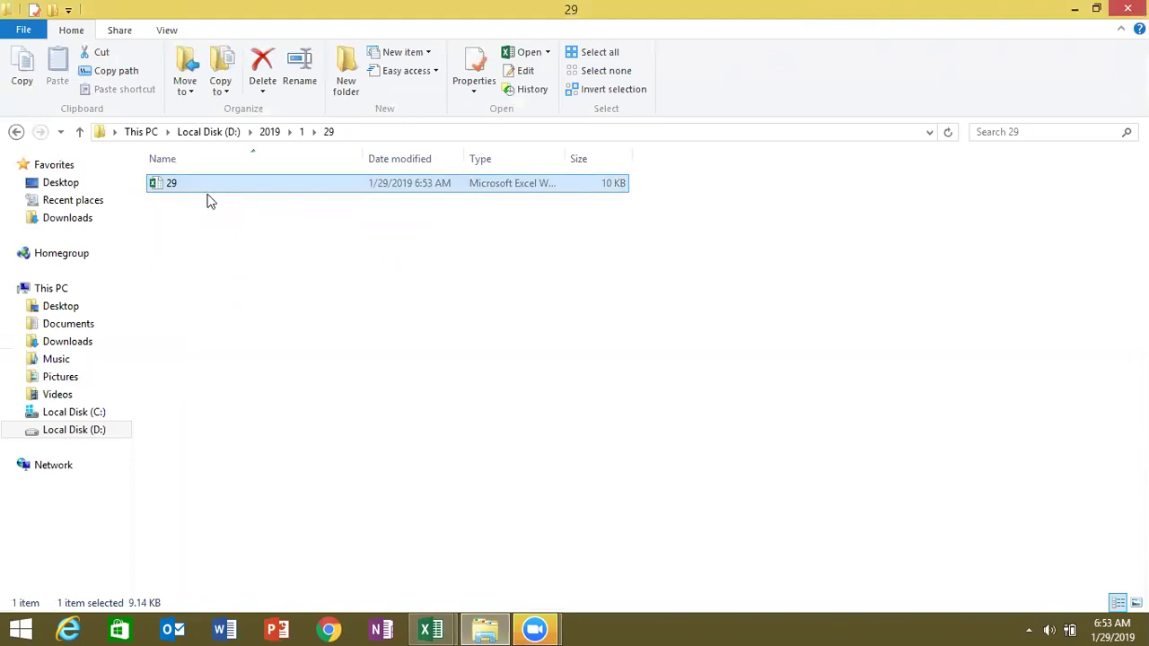
- Launch Google Chrome and go to gmail.com
{"action": "mouse_move", "coordinate": [177, 573]}
{"action": "left_click", "coordinate": [328, 629]}
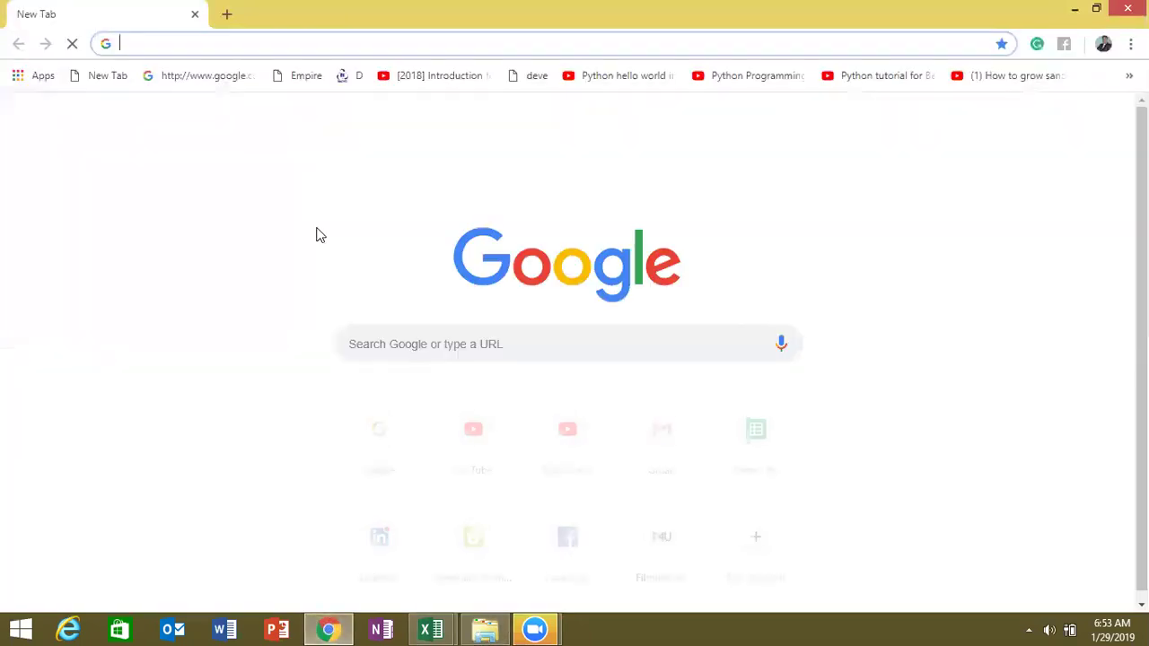
{"action": "type", "text": "g"}
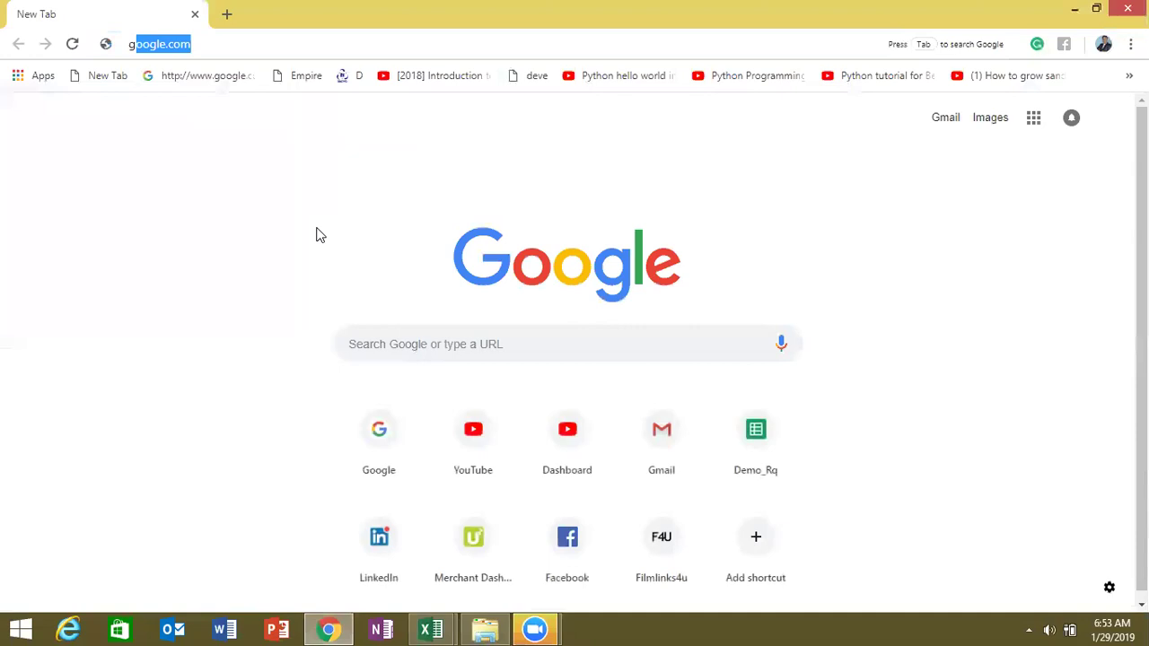
{"action": "type", "text": "mail.com"}
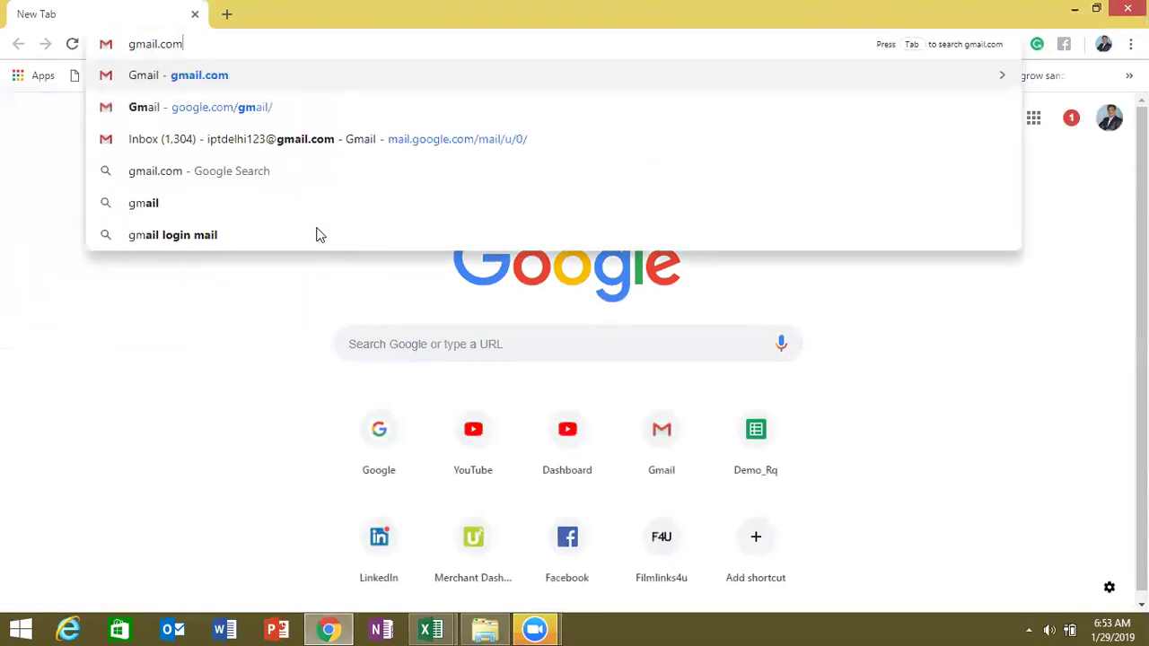
{"action": "key", "text": "Return"}
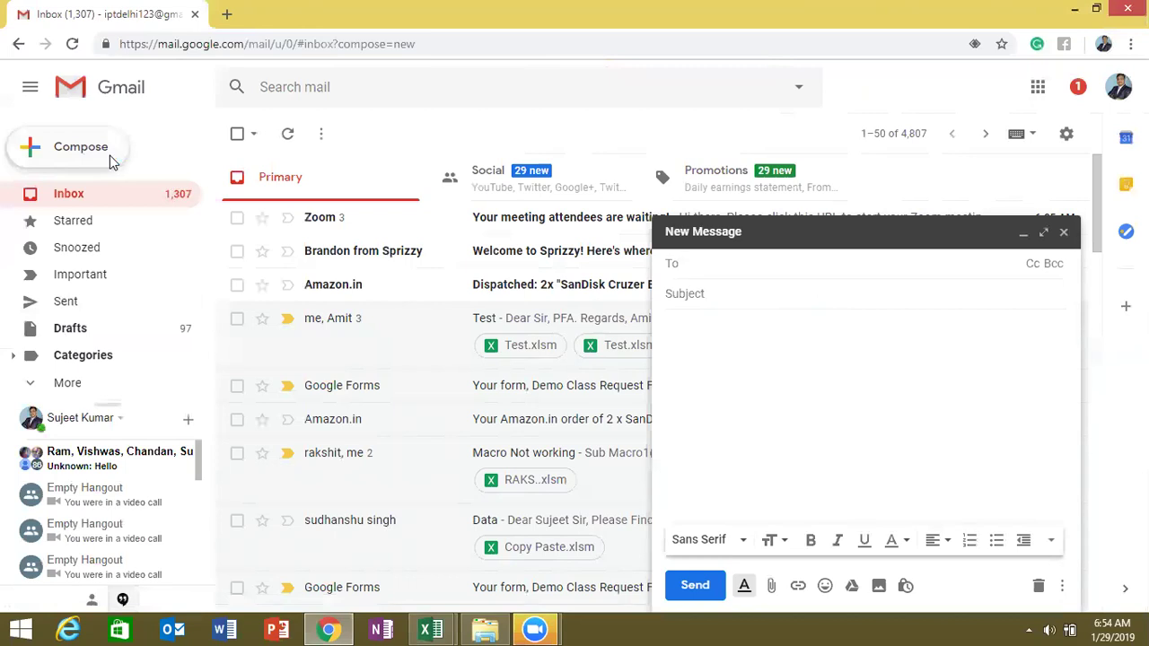
- Add the first two recipients from the To field's contact suggestions
{"action": "type", "text": "ash"}
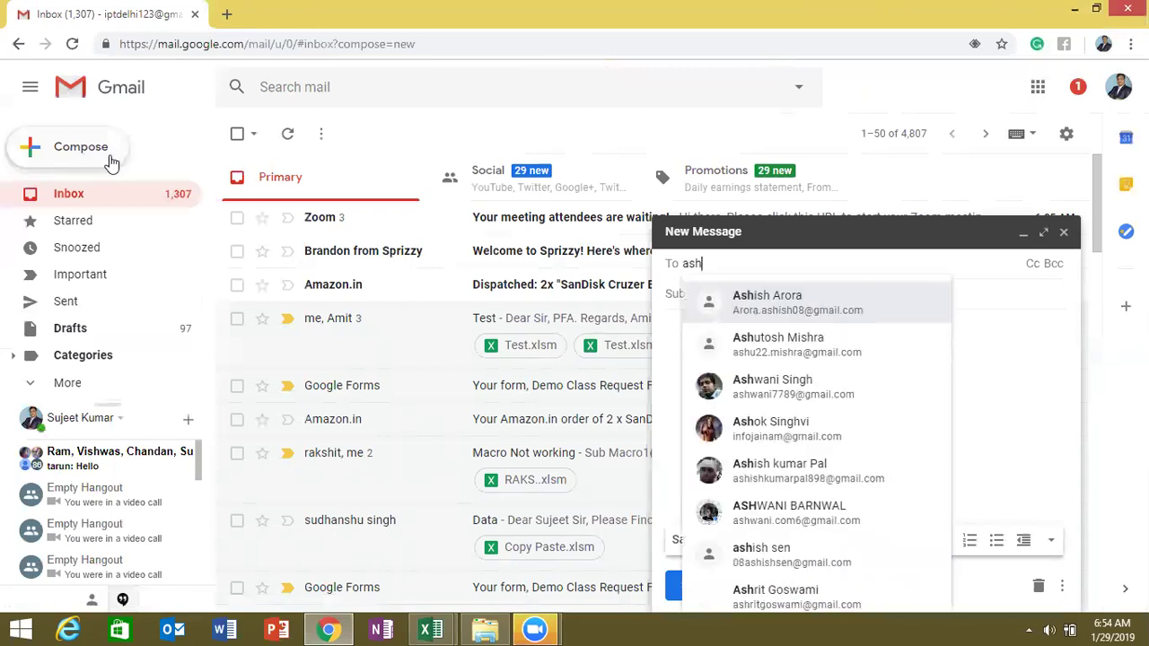
{"action": "type", "text": "i"}
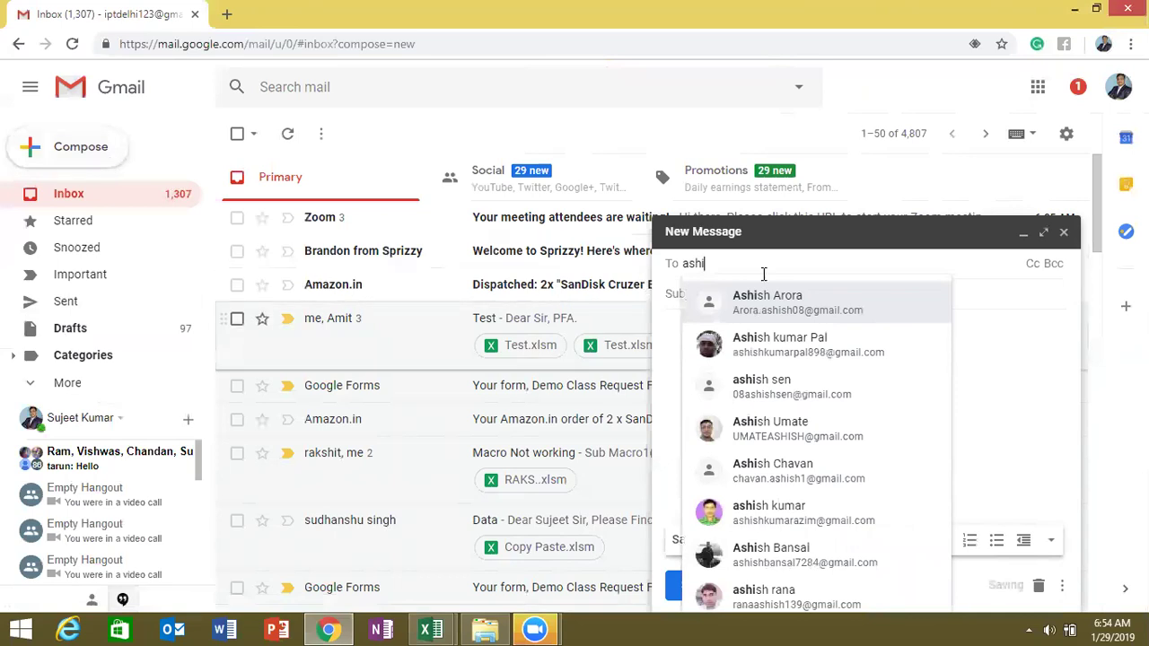
{"action": "left_click", "coordinate": [777, 302]}
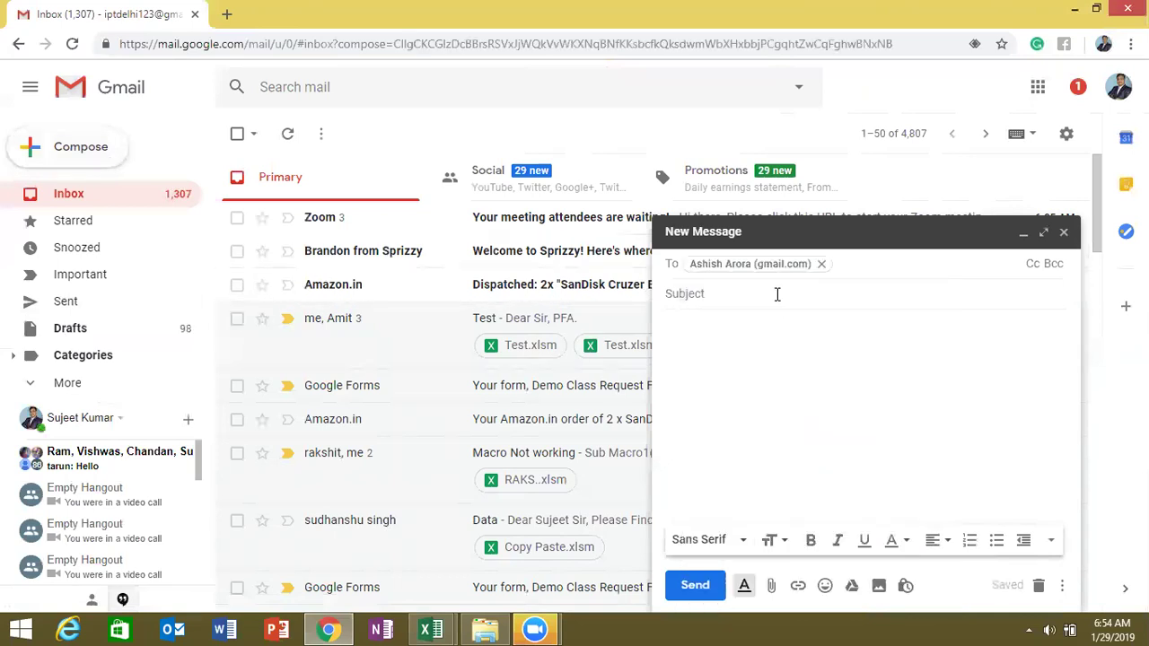
{"action": "type", "text": "niti"}
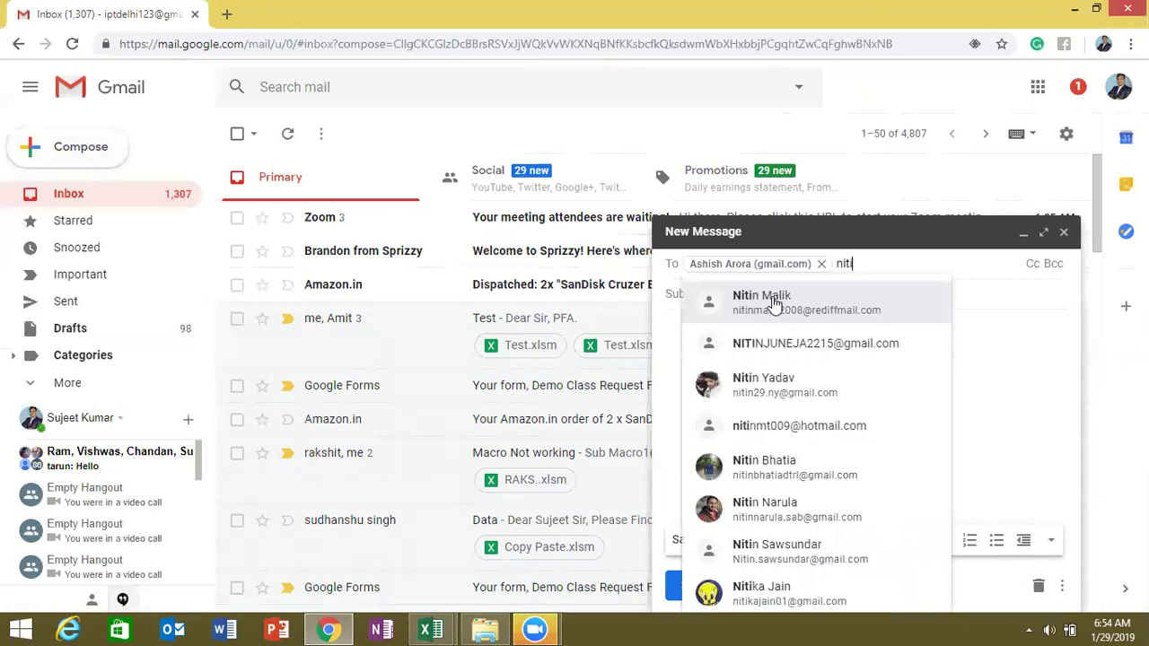
{"action": "left_click", "coordinate": [773, 304]}
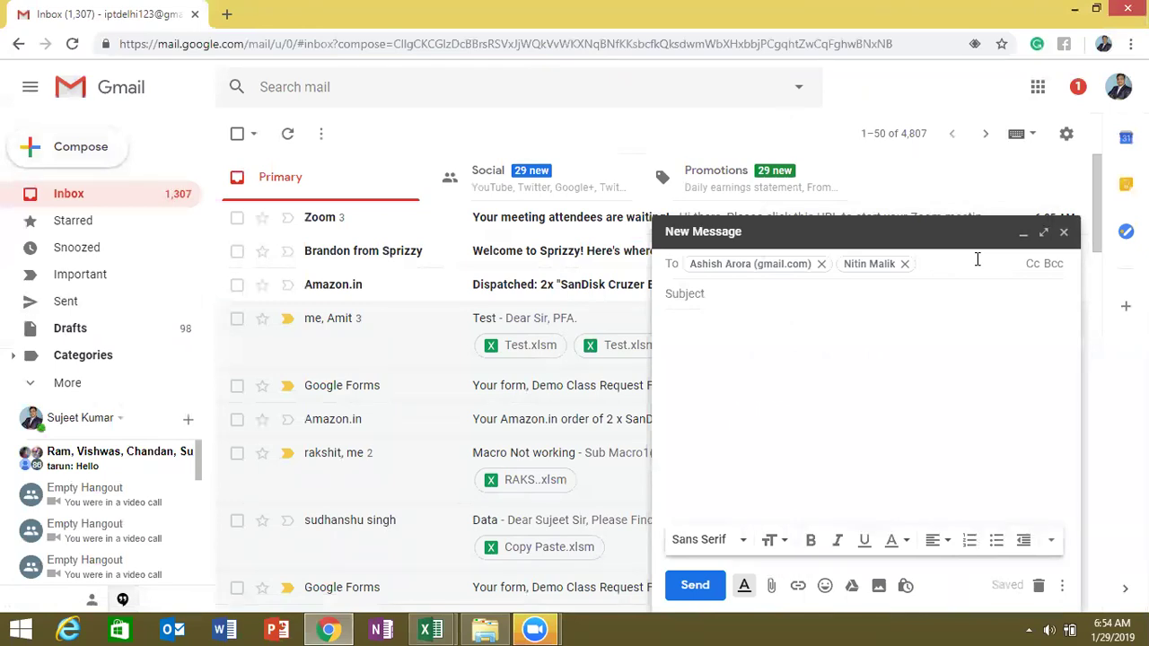
- Correct the partial-name search and add a third contact as recipient
{"action": "type", "text": "a"}
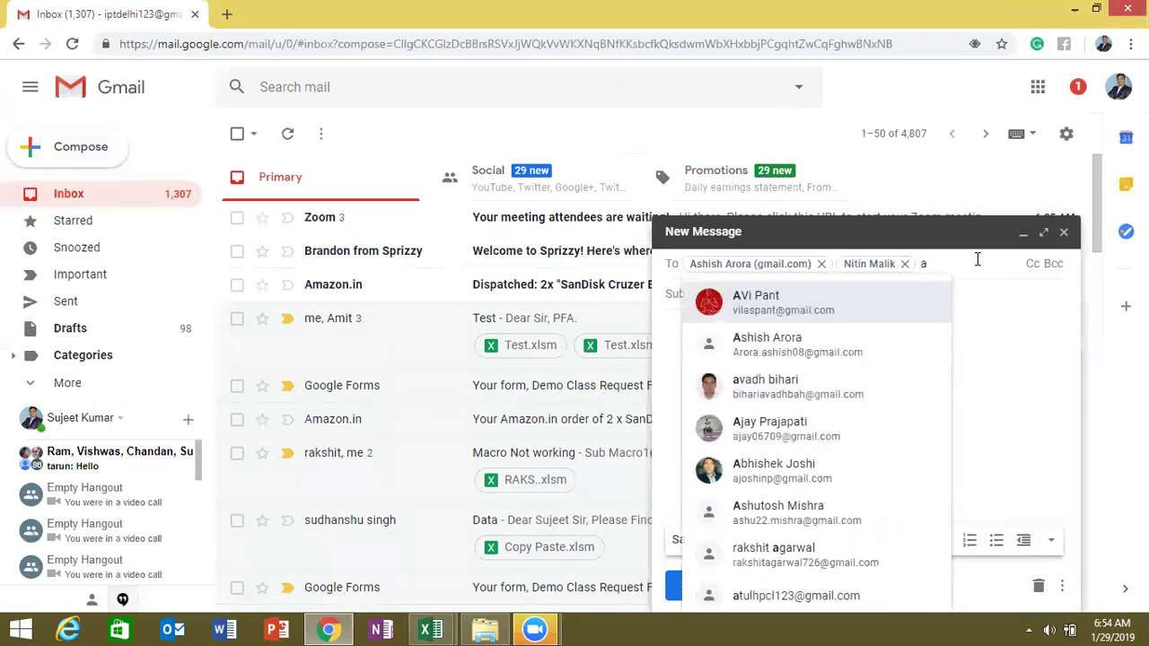
{"action": "type", "text": "v"}
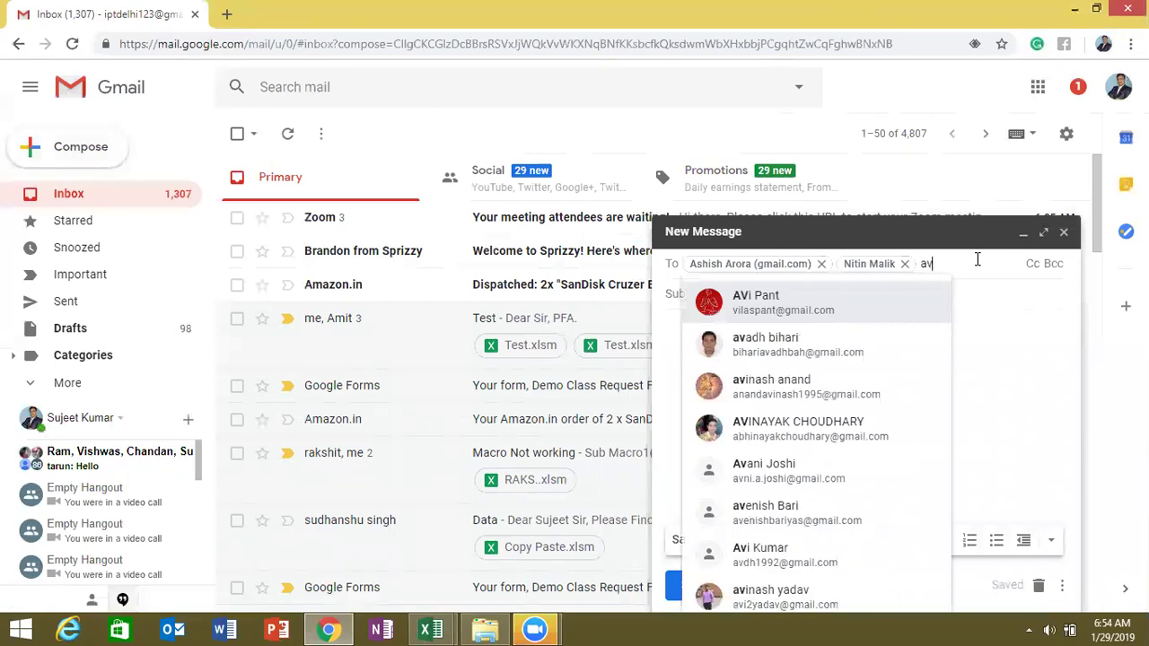
{"action": "key", "text": "BackSpace"}
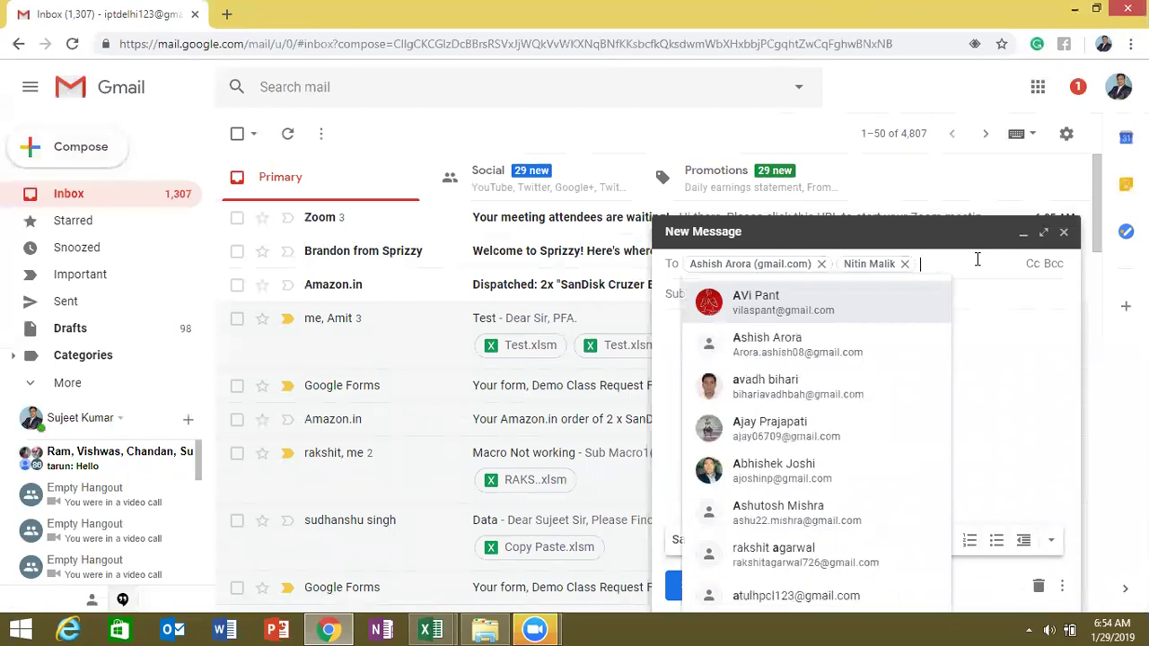
{"action": "key", "text": "BackSpace"}
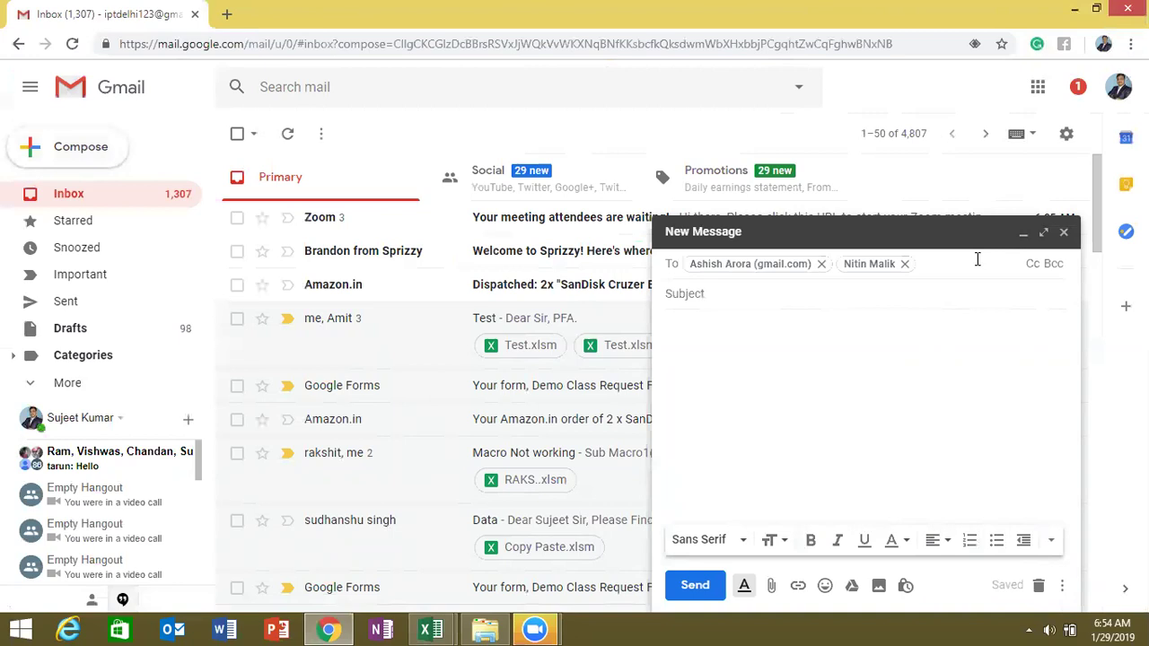
{"action": "type", "text": "vb"}
{"action": "key", "text": "BackSpace"}
{"action": "type", "text": "o"}
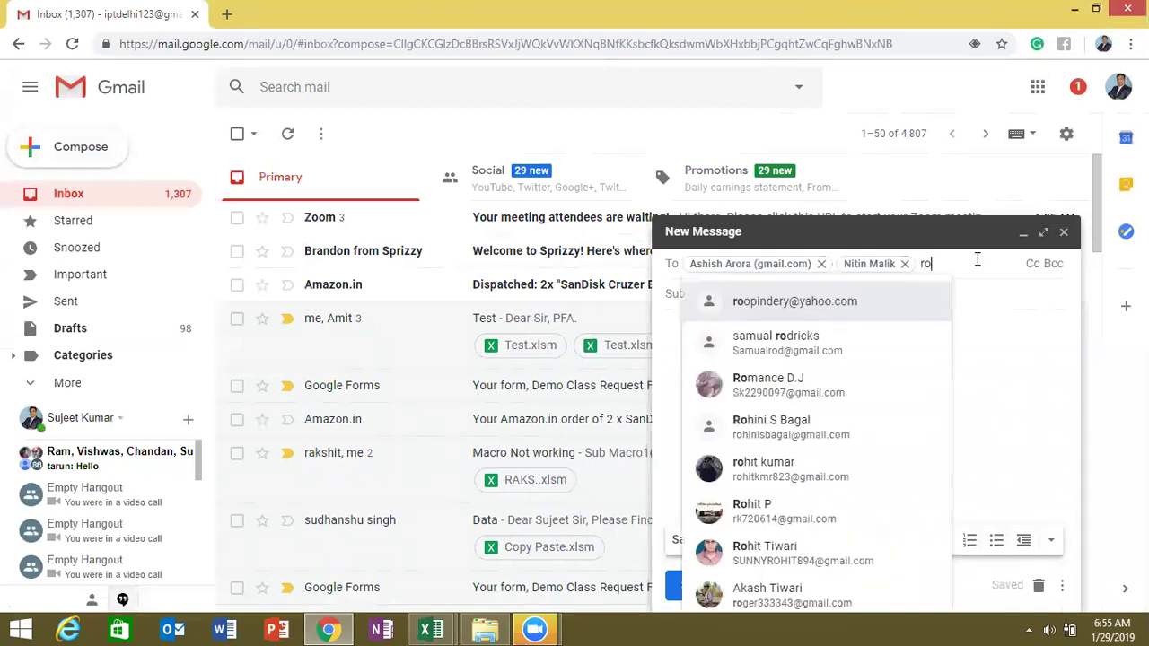
{"action": "key", "text": "BackSpace"}
{"action": "key", "text": "BackSpace"}
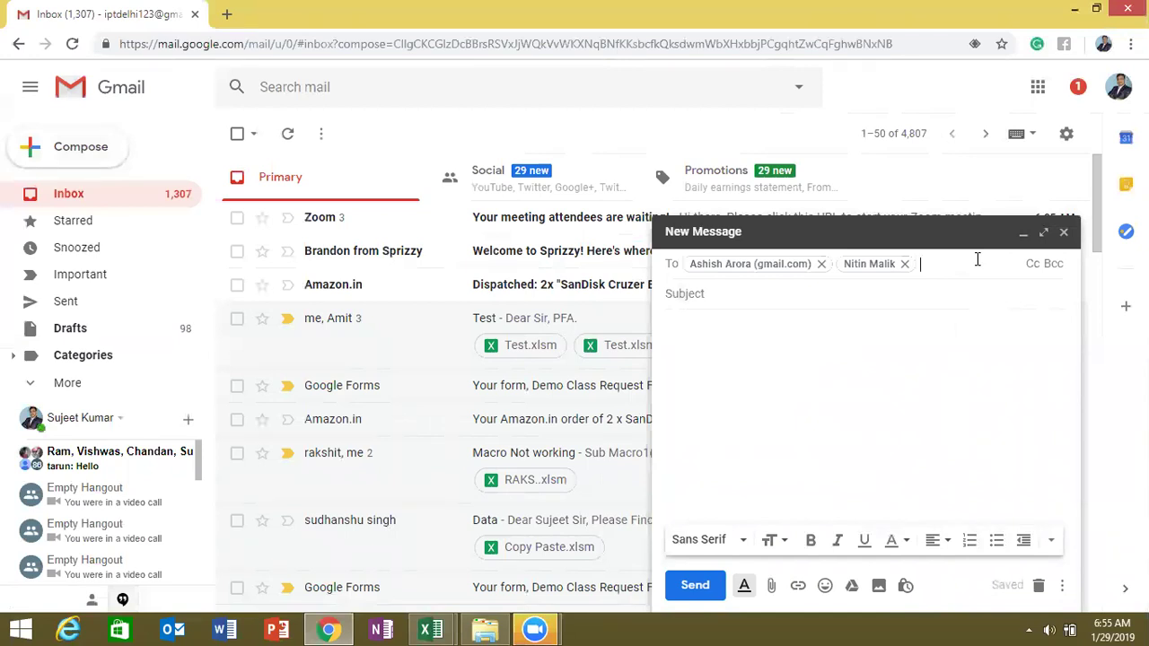
{"action": "type", "text": "vs"}
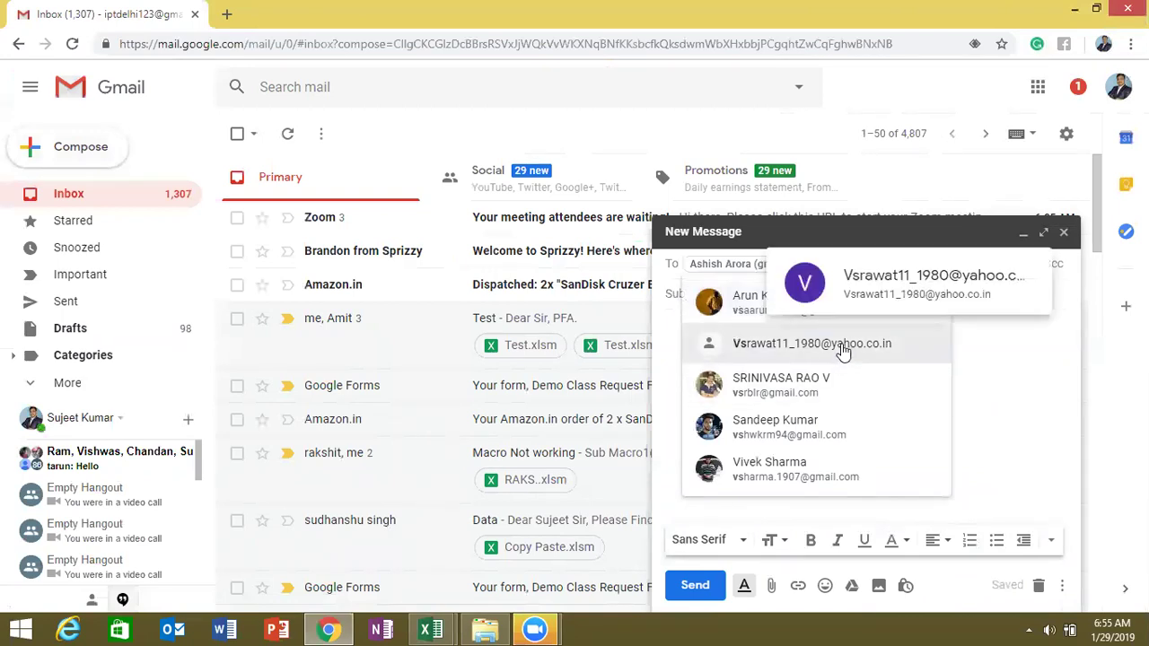
{"action": "mouse_move", "coordinate": [781, 385]}
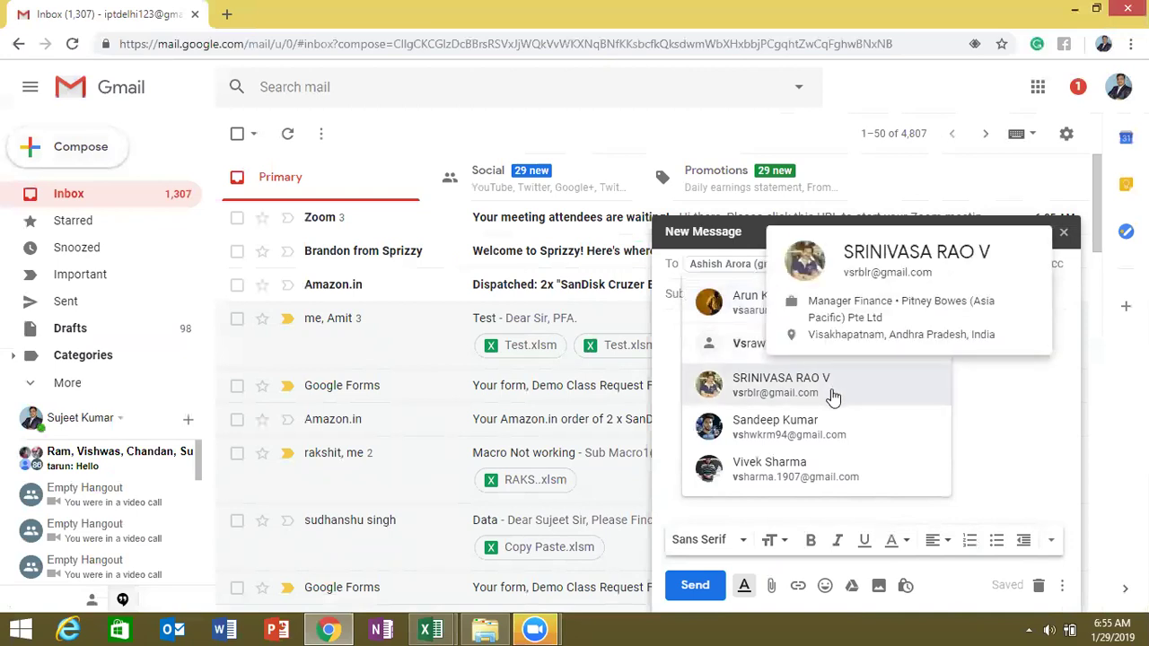
{"action": "left_click", "coordinate": [833, 398]}
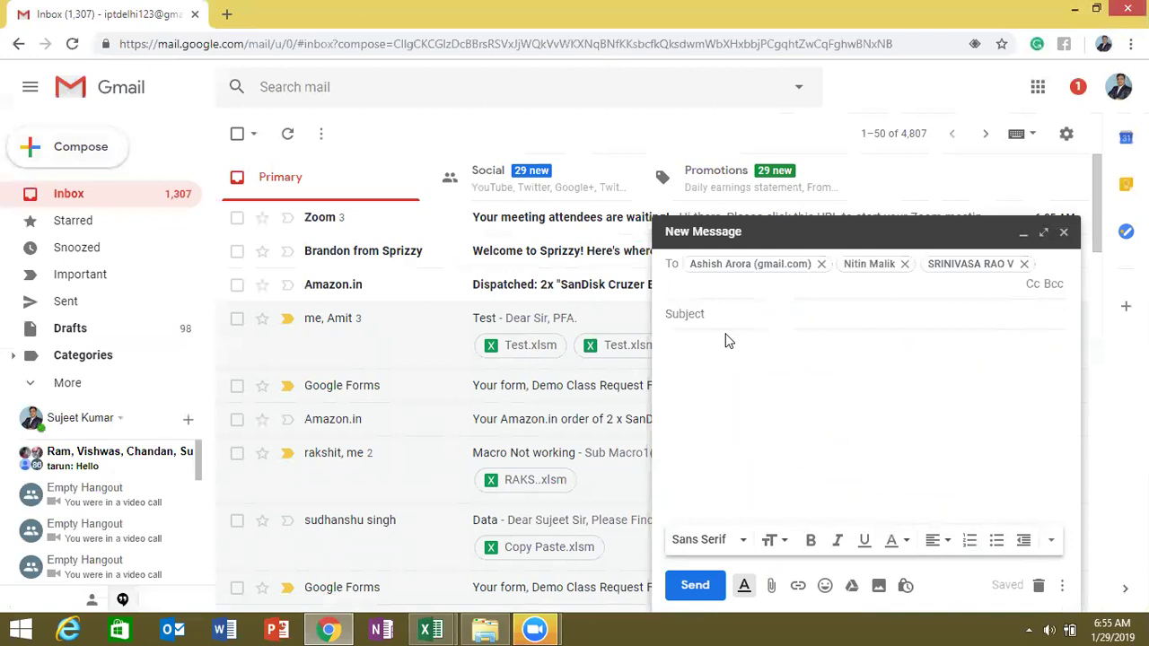
- Add a fourth and fifth contact as recipients from the autocomplete suggestions
{"action": "type", "text": "d"}
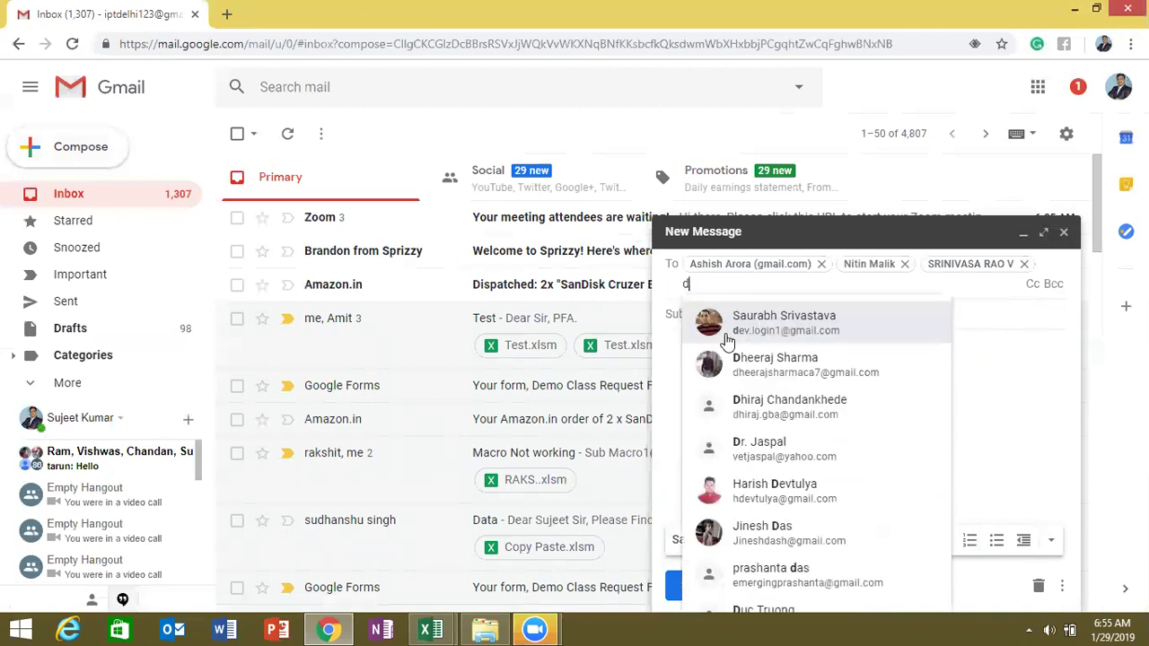
{"action": "type", "text": "ee"}
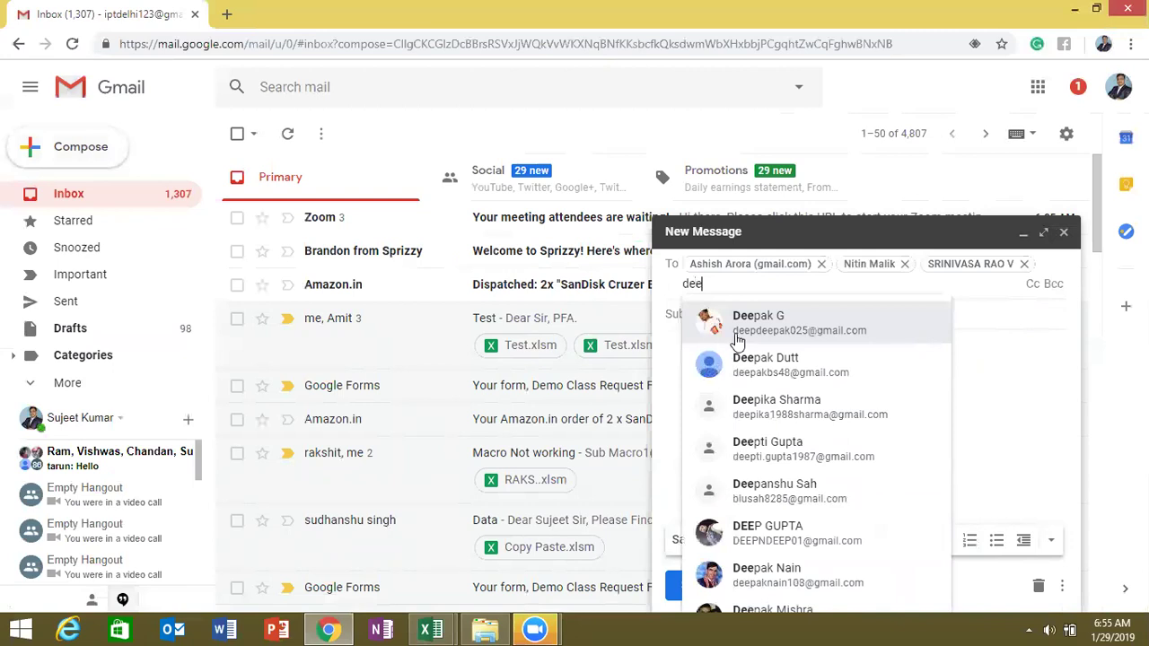
{"action": "mouse_move", "coordinate": [790, 322]}
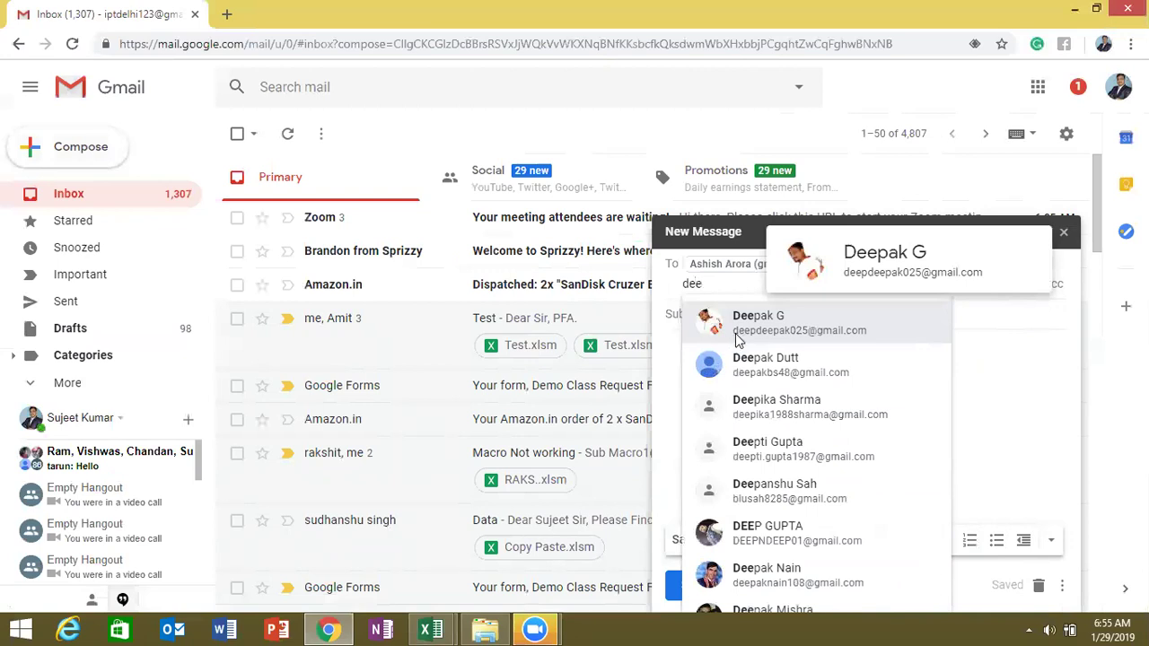
{"action": "left_click", "coordinate": [737, 336]}
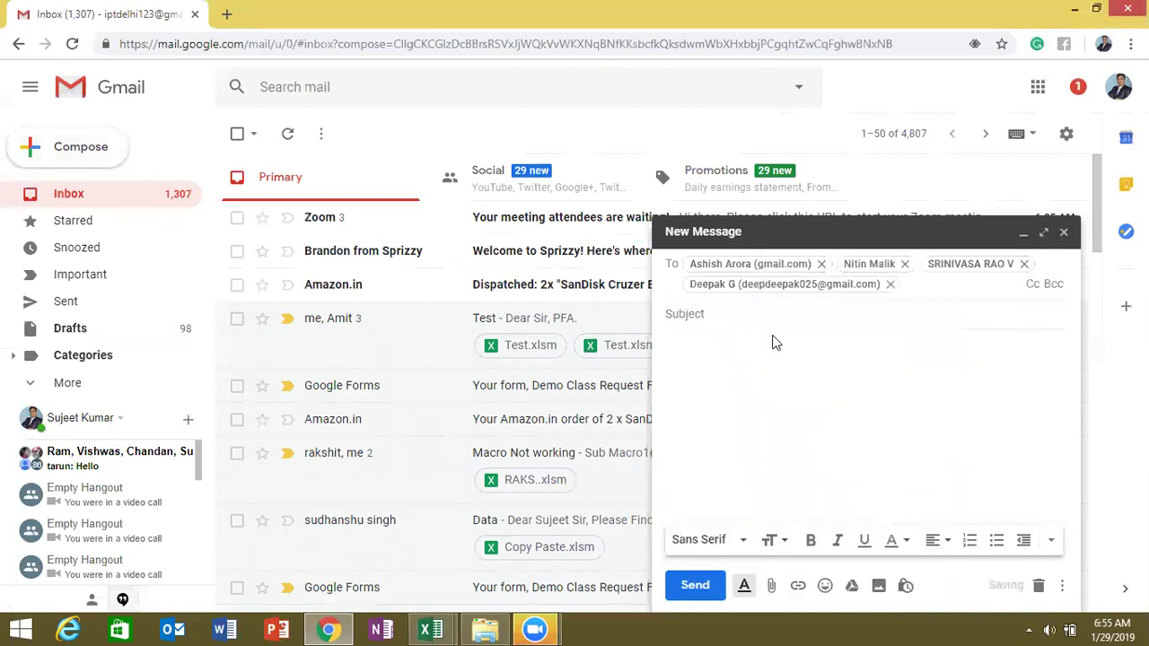
{"action": "type", "text": "shu"}
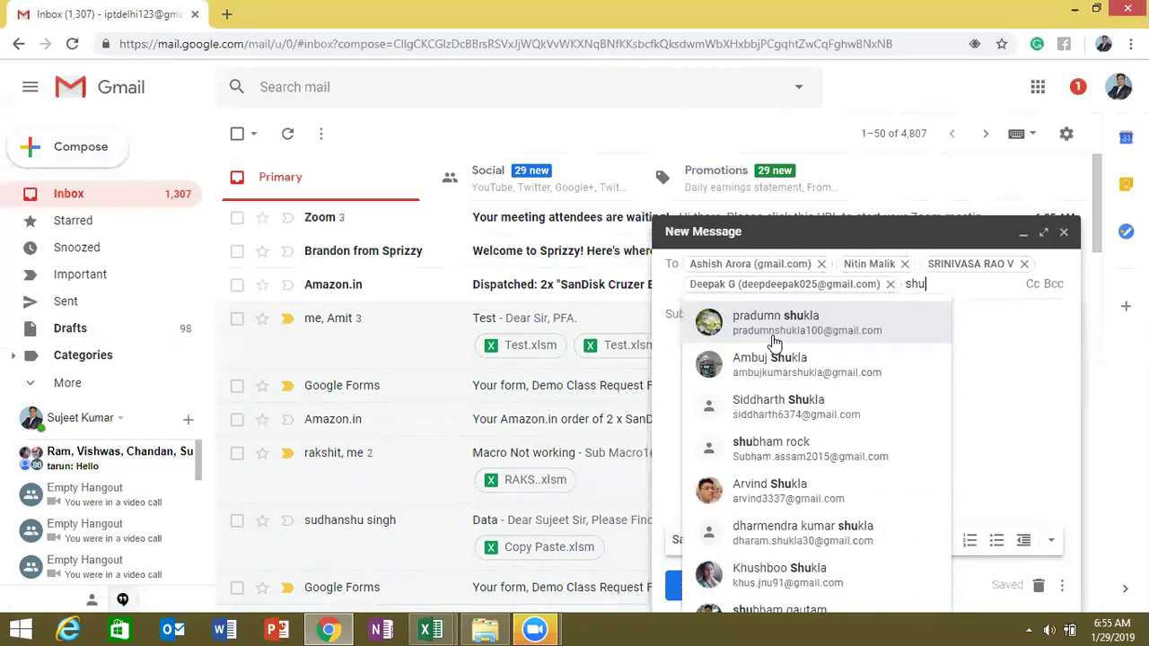
{"action": "type", "text": "dh"}
{"action": "key", "text": "BackSpace"}
{"action": "key", "text": "BackSpace"}
{"action": "key", "text": "BackSpace"}
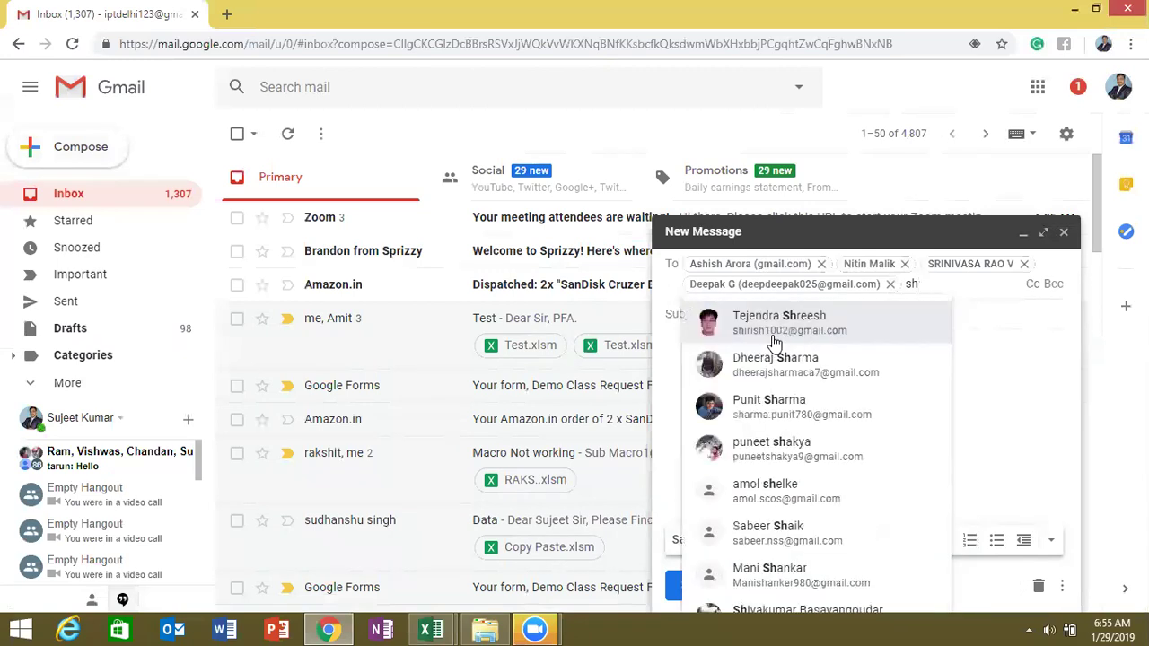
{"action": "key", "text": "BackSpace"}
{"action": "type", "text": "ub"}
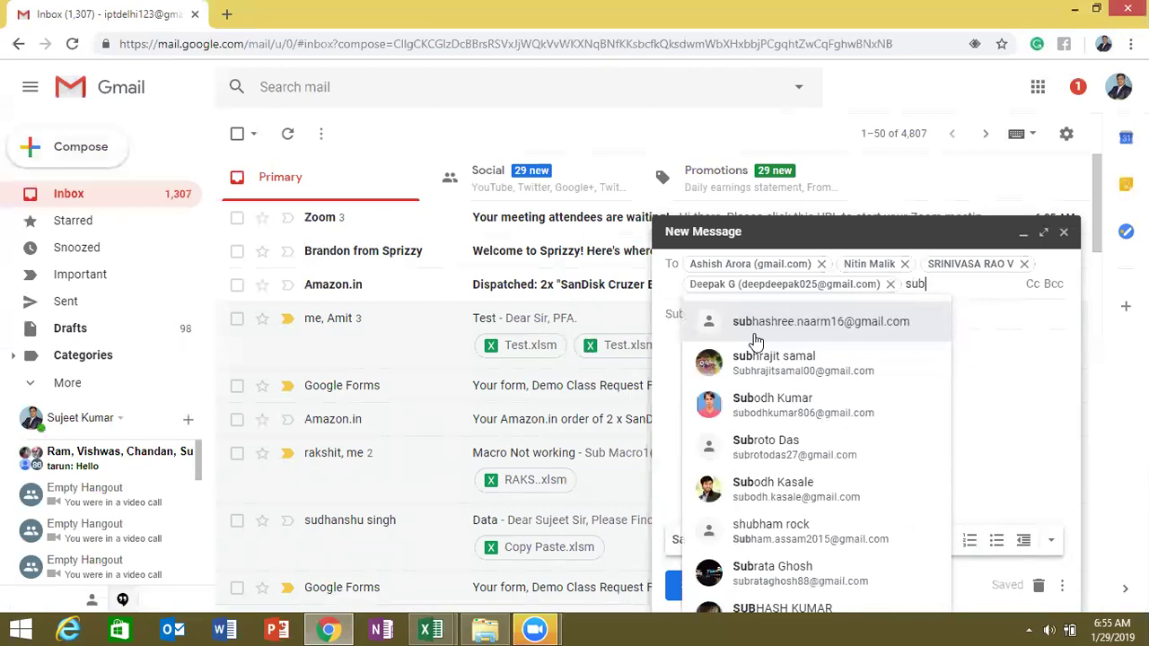
{"action": "key", "text": "BackSpace"}
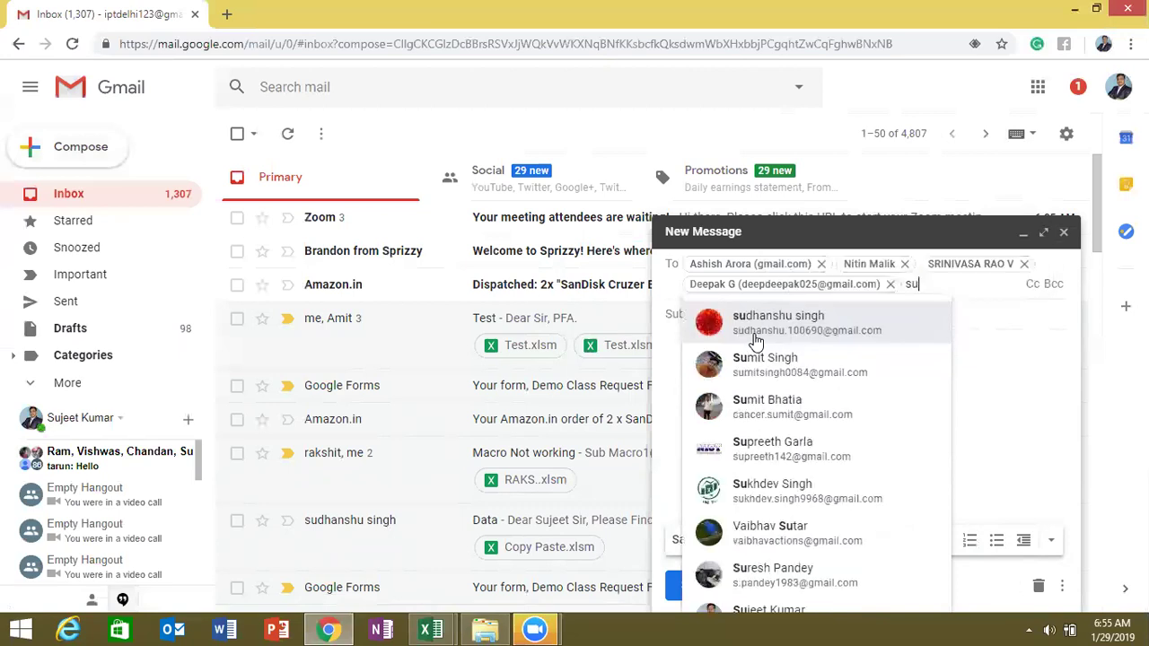
{"action": "left_click", "coordinate": [851, 336]}
- Enter the subject 'Code' and undo a partial code line pasted into the body
{"action": "key", "text": "Tab"}
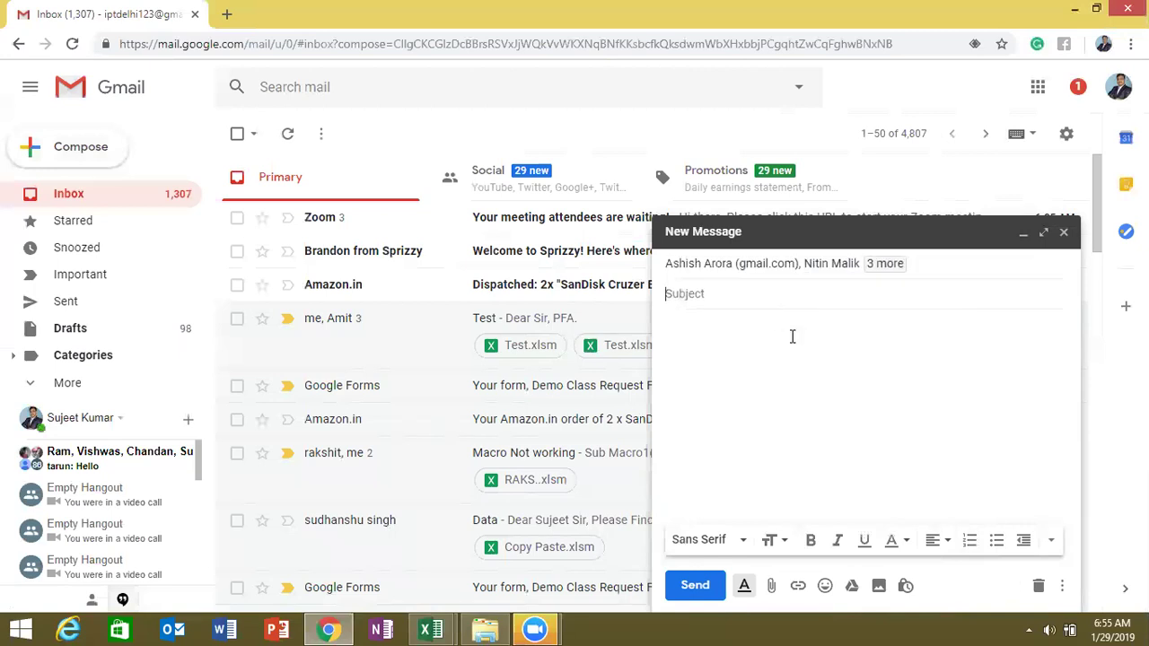
{"action": "type", "text": "Code"}
{"action": "key", "text": "Tab"}
{"action": "type", "text": "\"D:\\\" & y & \"\\\" & m & \"\\\" & d"}
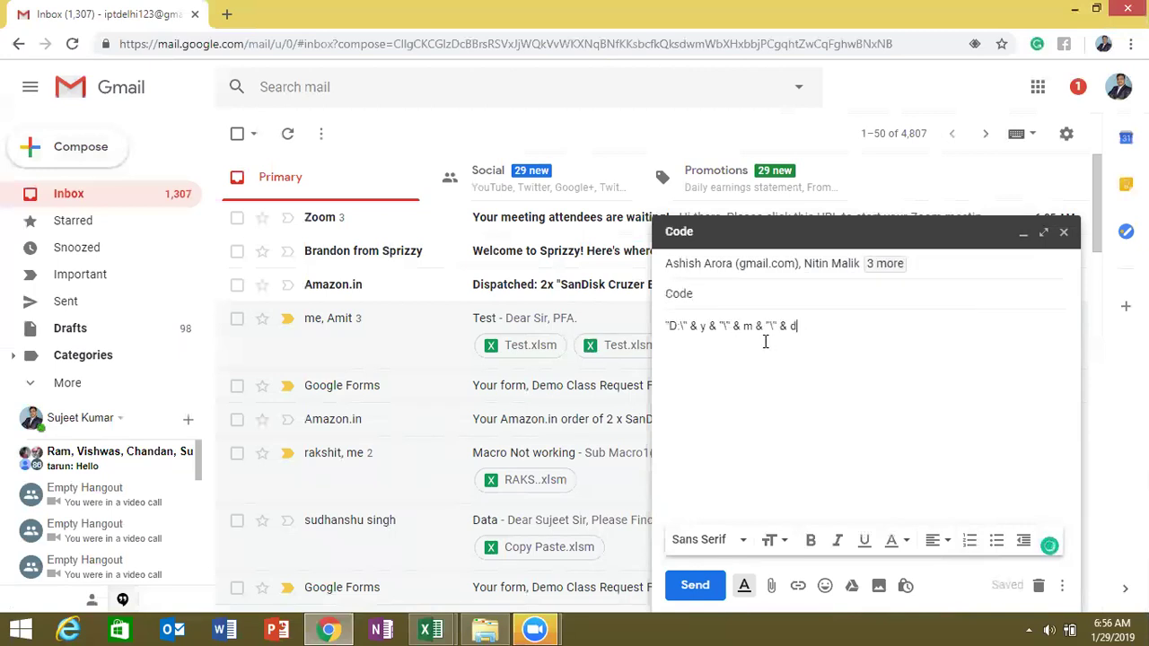
{"action": "key", "text": "ctrl+z"}
- Paste the full cr_Fol_FL macro from the VBA editor into the body and send
{"action": "key", "text": "alt+Tab"}
{"action": "key", "text": "alt+Tab"}
{"action": "key", "text": "alt+Tab"}
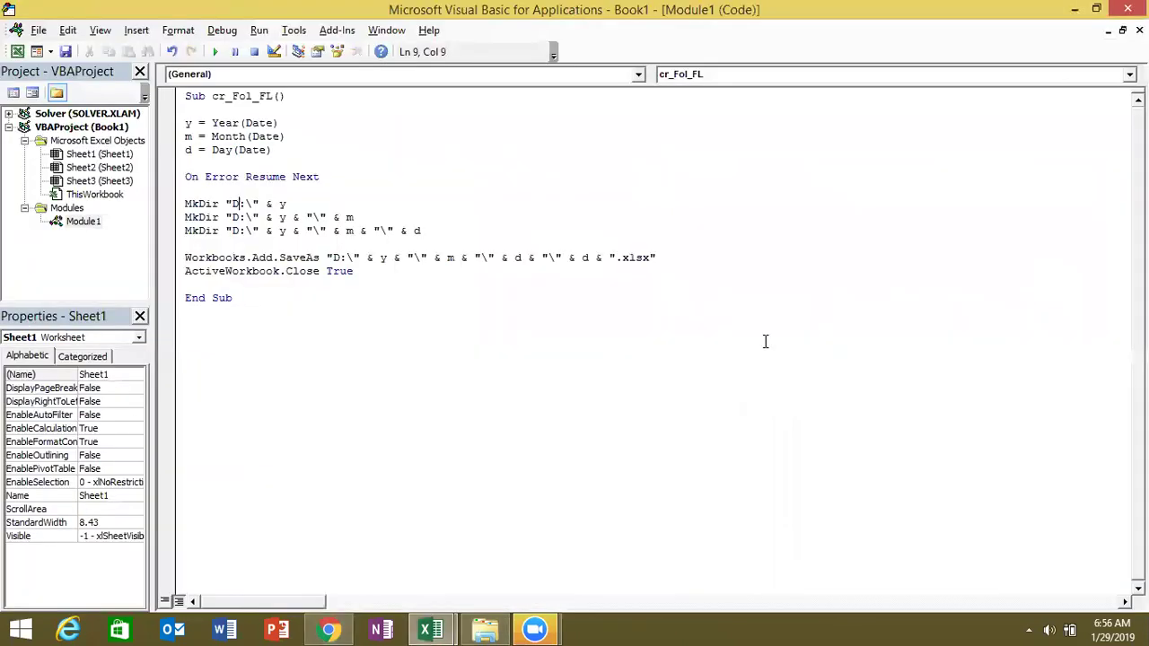
{"action": "key", "text": "ctrl+a"}
{"action": "key", "text": "ctrl+c"}
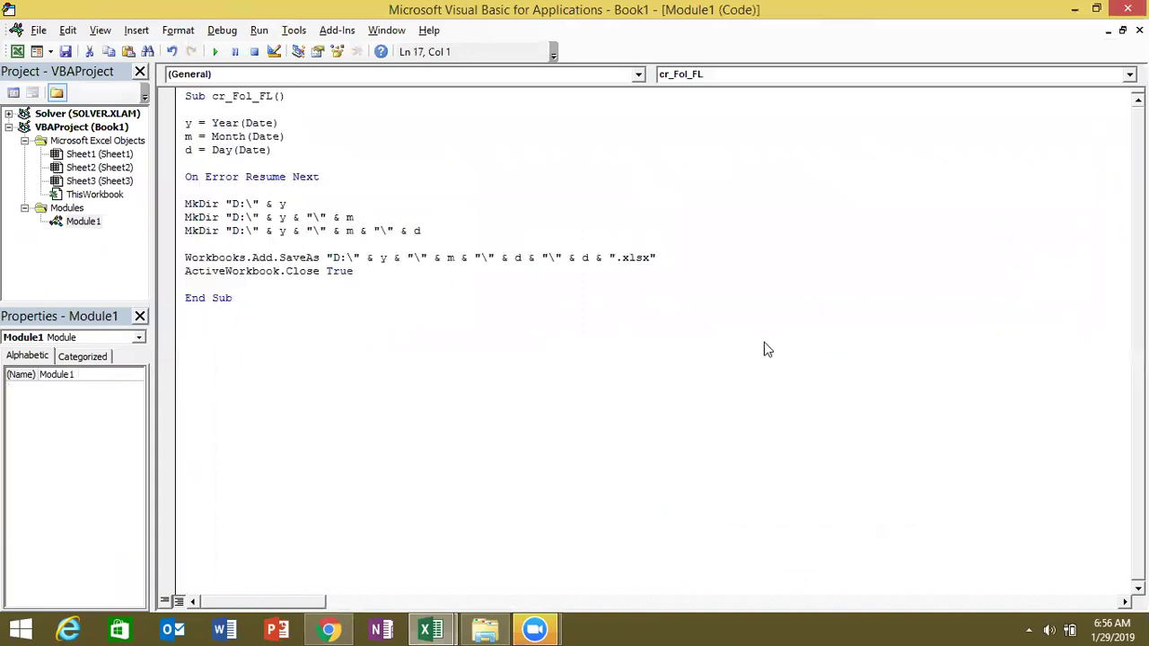
{"action": "key", "text": "alt+Tab"}
{"action": "key", "text": "alt+Tab"}
{"action": "key", "text": "alt+Tab"}
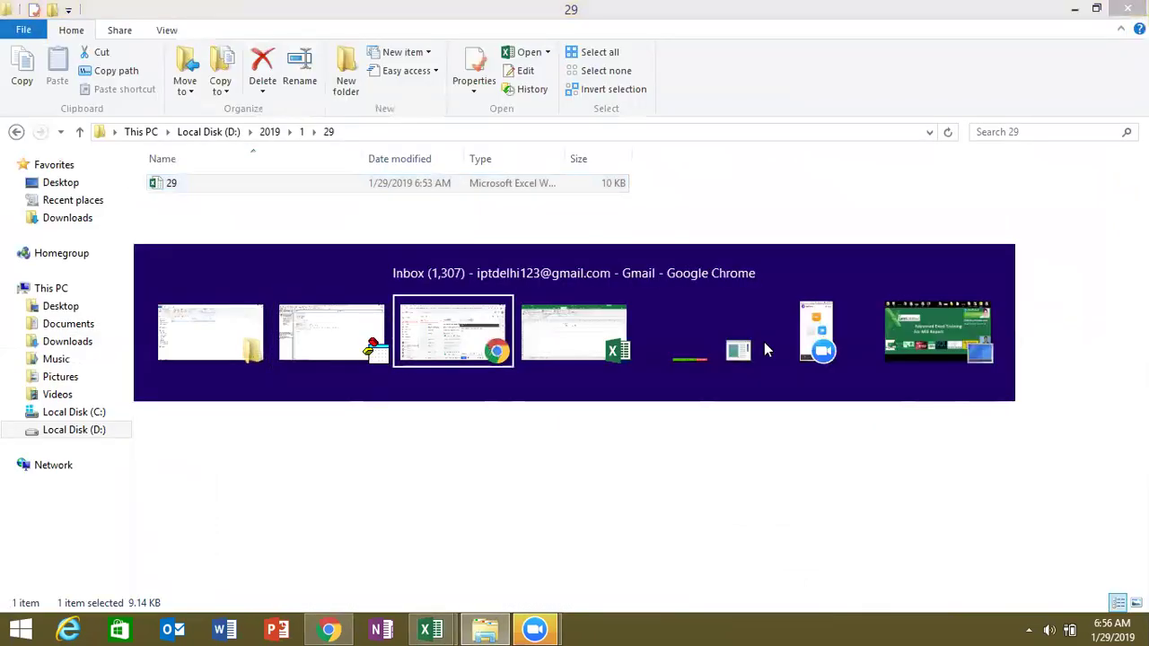
{"action": "key", "text": "ctrl+v"}
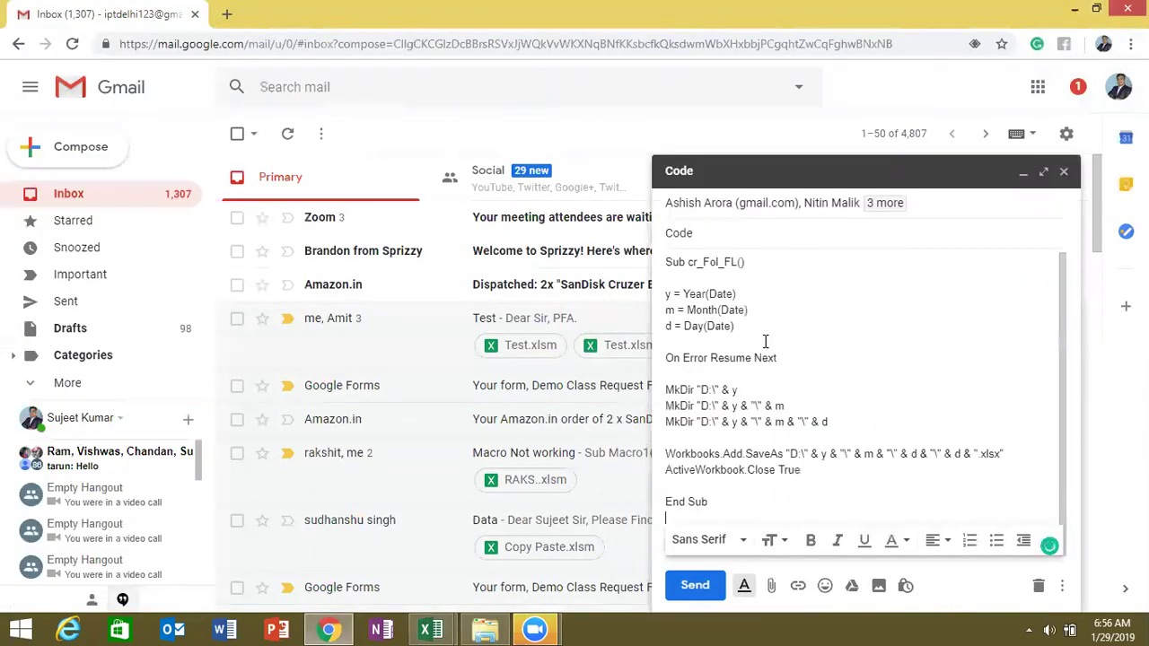
{"action": "left_click", "coordinate": [696, 585]}
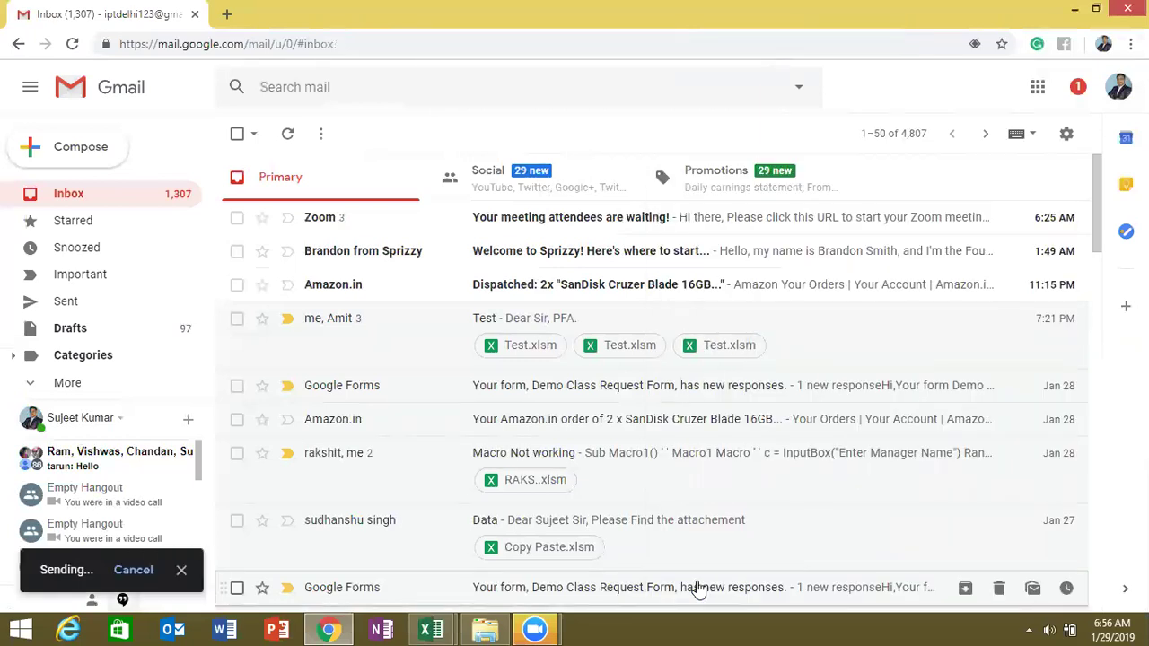